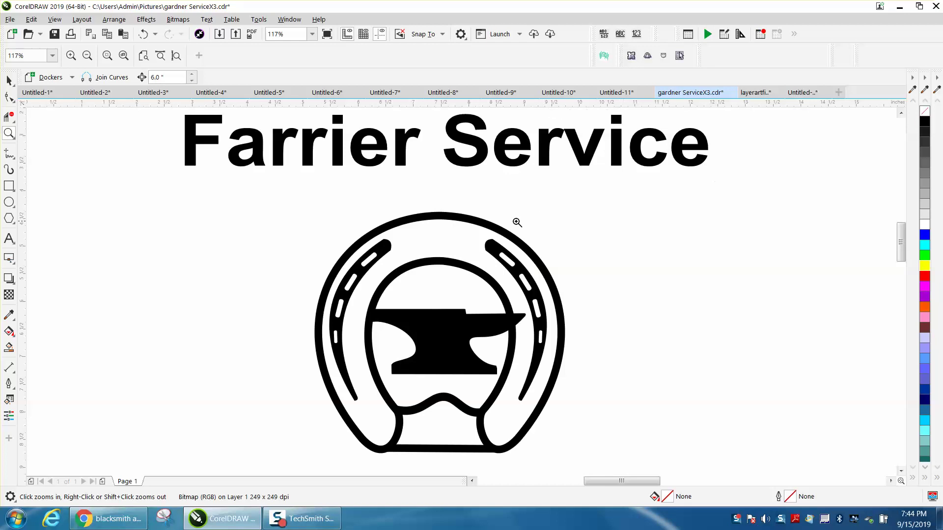
Move the shirt photo to the middle of the page, beneath the clip-art horseshoe
scroll(462, 253, "down", 5)
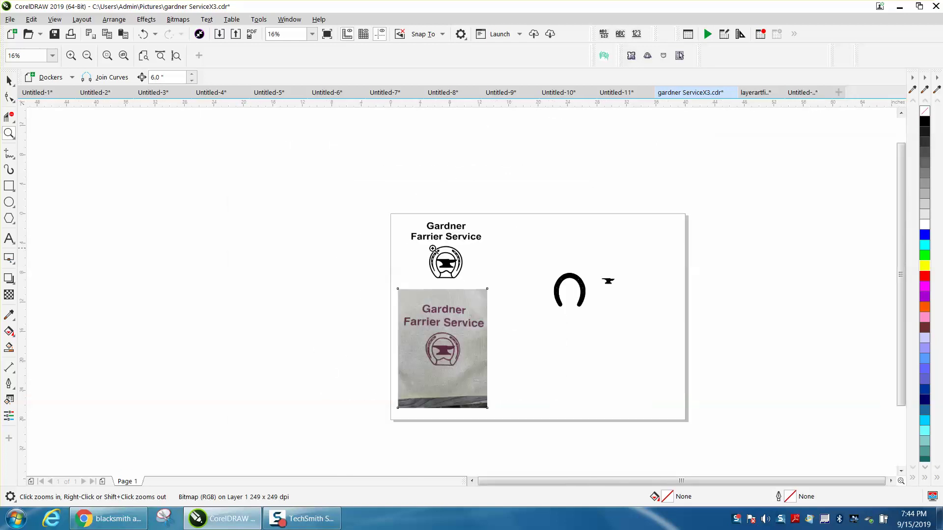
left_click(8, 80)
left_click_drag(469, 350, 568, 304)
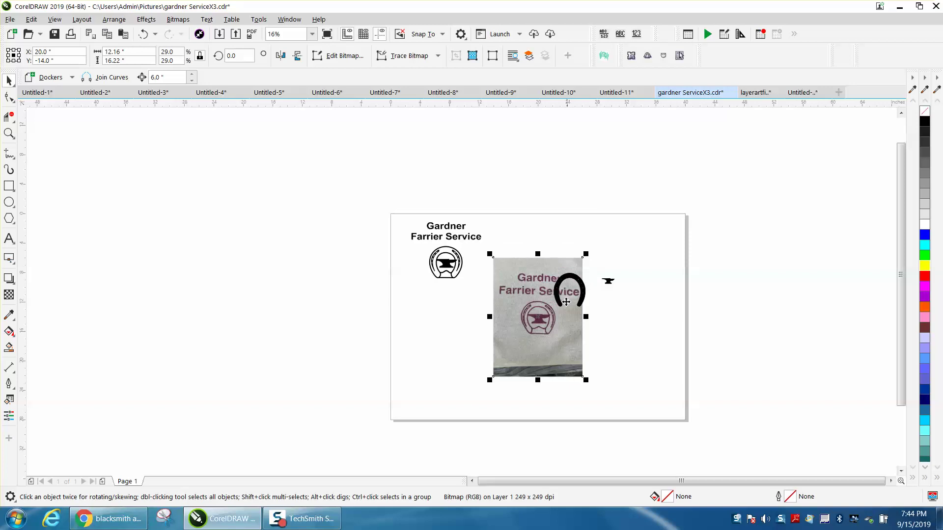
Move the black clip-art horseshoe onto the printed horseshoe emblem in the shirt photo
left_click(9, 133)
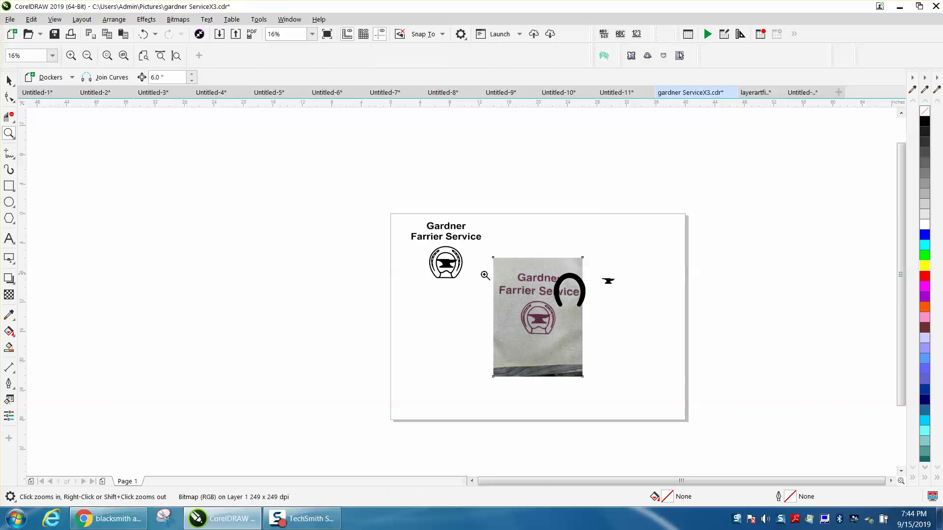
left_click_drag(611, 313, 659, 329)
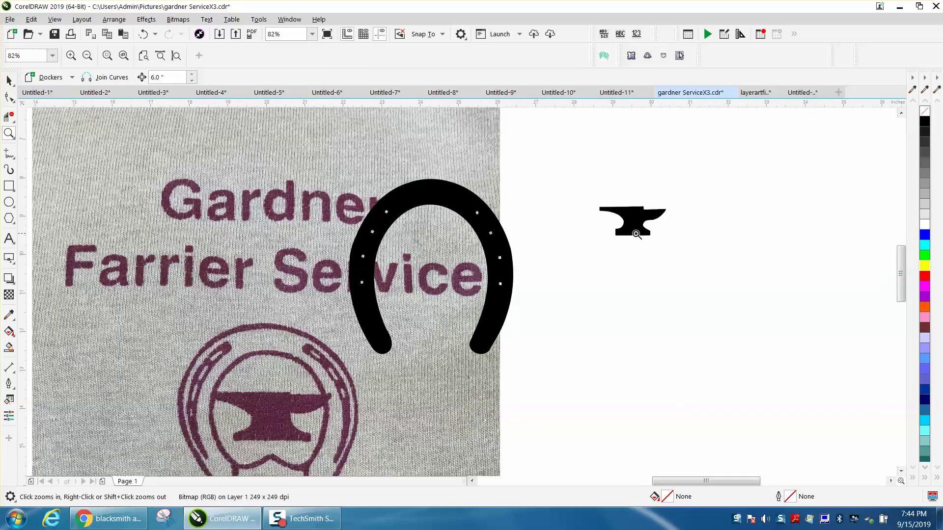
left_click(8, 80)
left_click(354, 383)
left_click_drag(354, 383, 336, 405)
Widen the horseshoe to about 4.55 inches and align its outer sides with the printed emblem
left_click(8, 133)
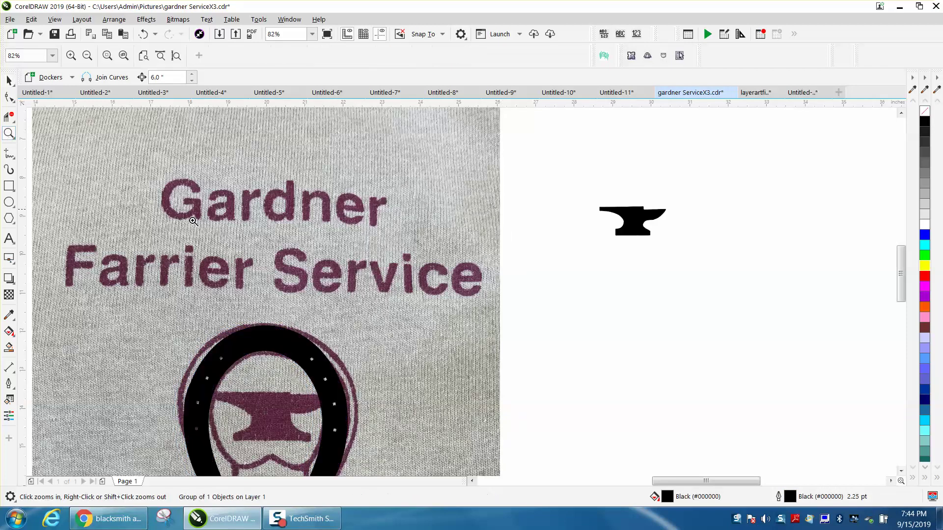
scroll(235, 239, "down", 2)
mouse_move(210, 254)
left_mouse_down()
mouse_move(307, 321)
mouse_move(347, 332)
left_mouse_up()
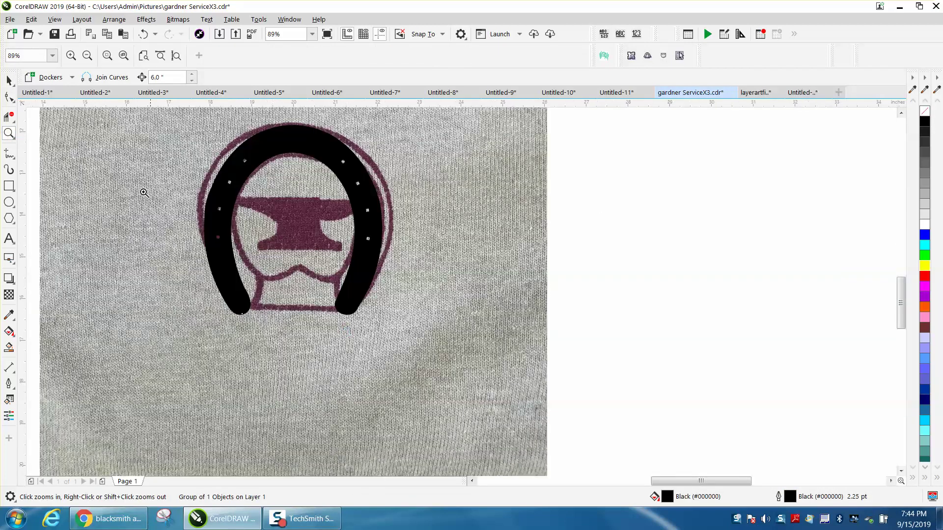
left_click(9, 80)
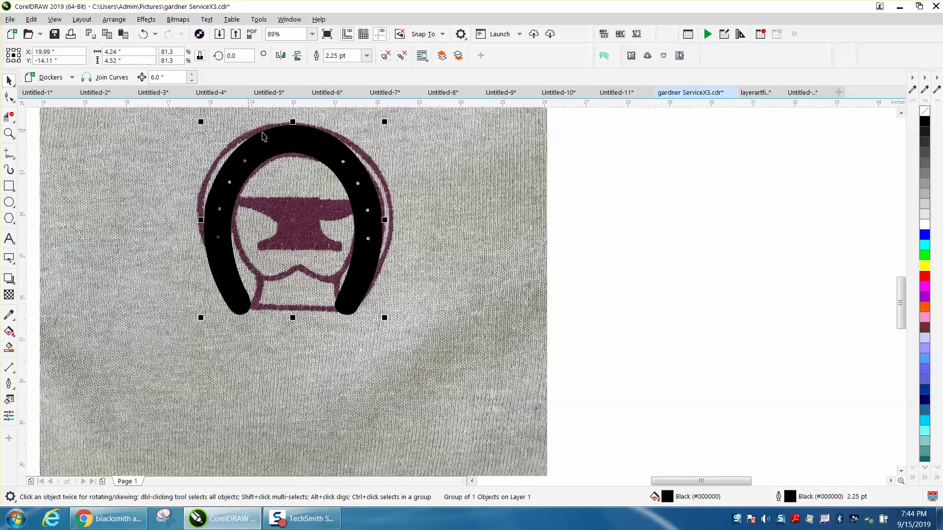
left_click_drag(387, 220, 394, 220)
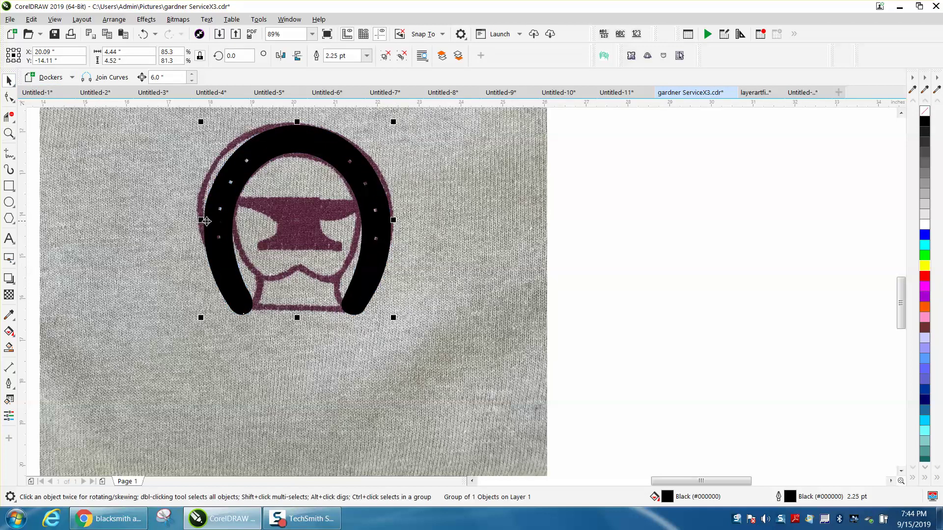
left_click_drag(206, 221, 201, 219)
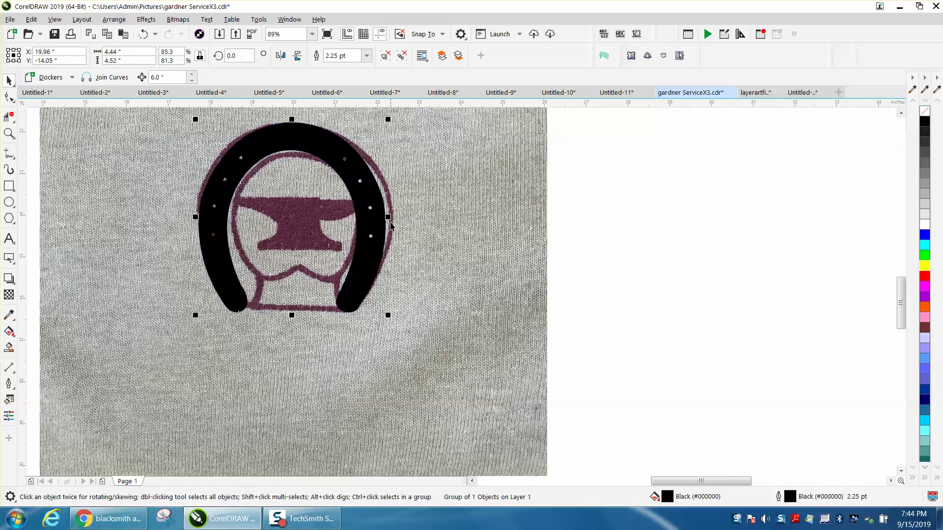
left_click_drag(389, 218, 392, 217)
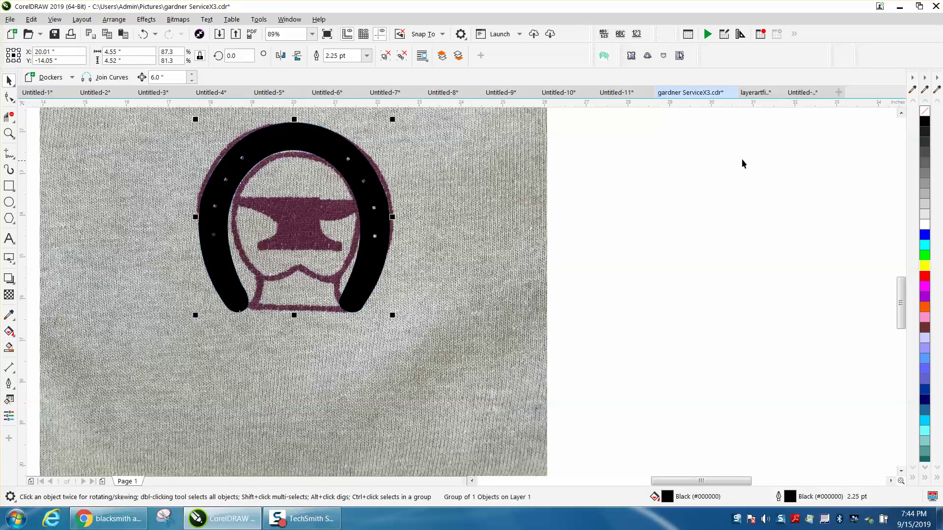
Ungroup the horseshoe and display it as a black outline without fill over the photo
left_click(114, 19)
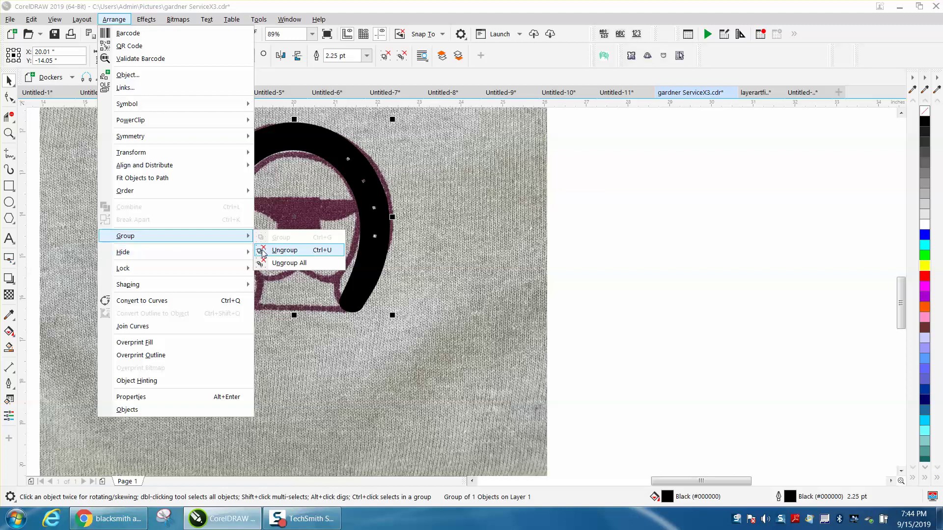
left_click(268, 252)
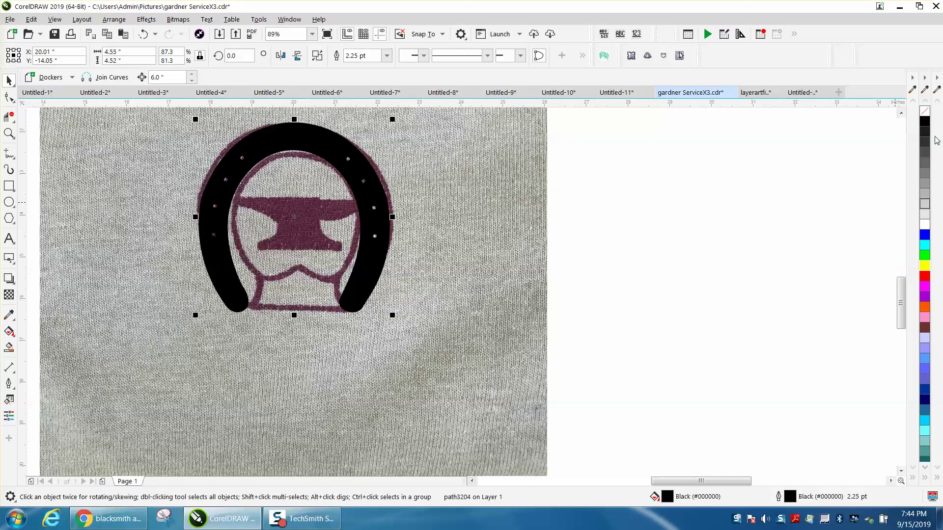
left_click(924, 112)
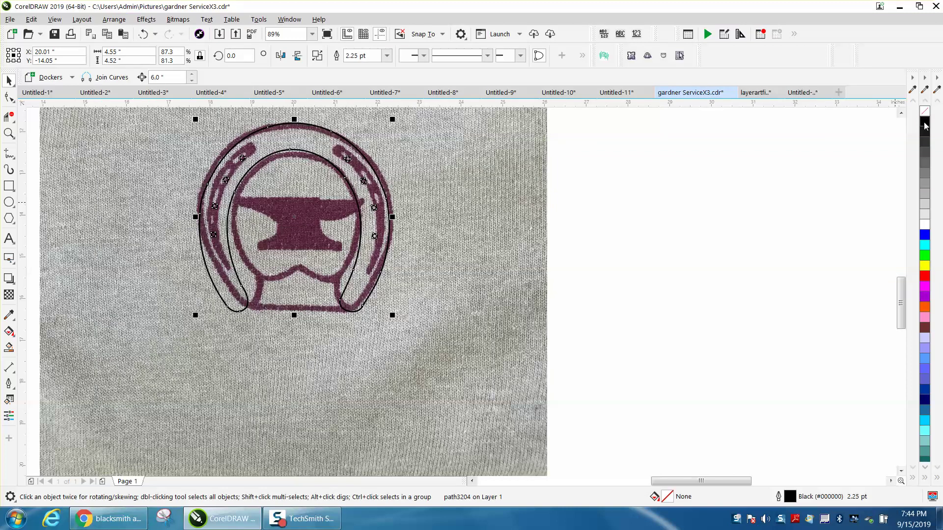
right_click(925, 125)
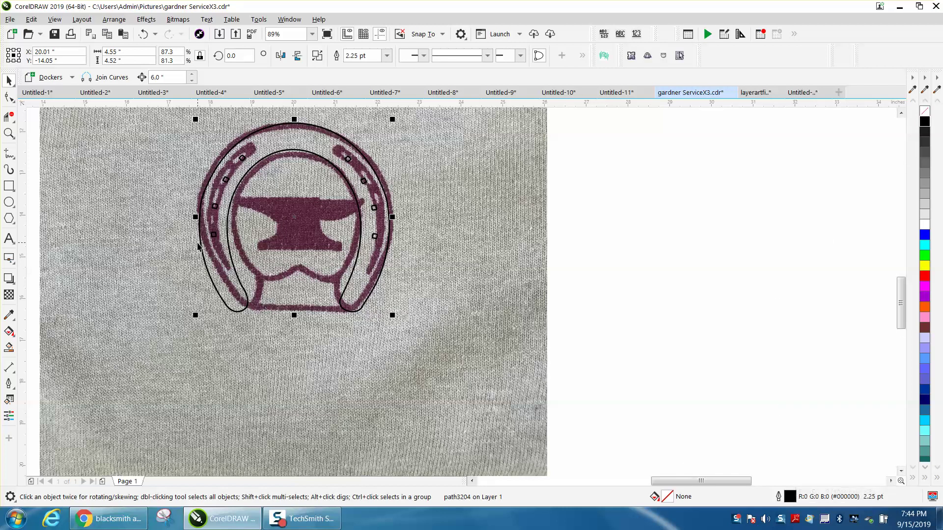
Change the horseshoe's outline colour to red so it contrasts with the print
left_click(9, 133)
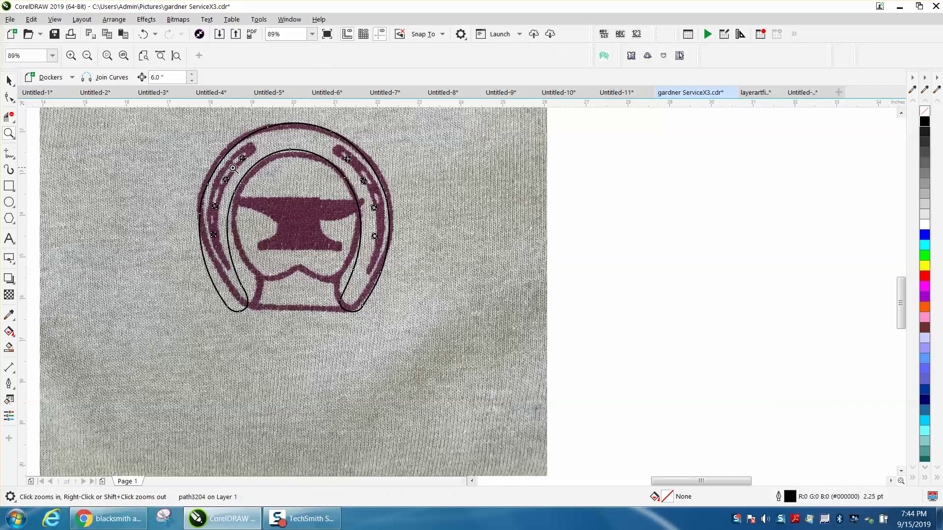
left_click(526, 347)
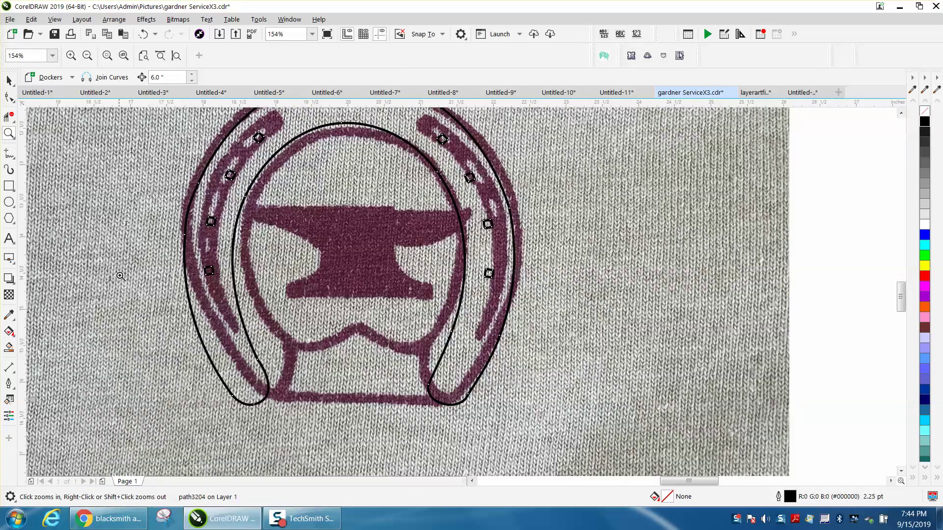
left_click(10, 98)
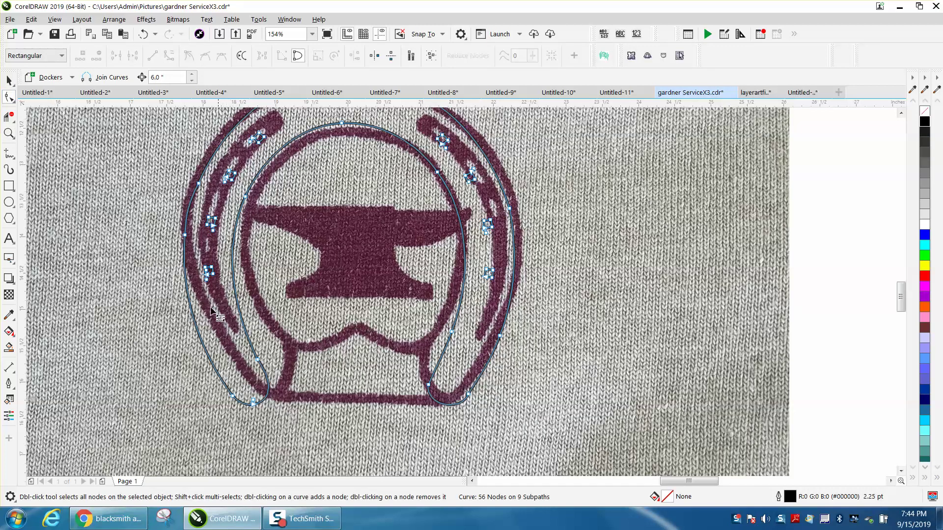
left_click(9, 80)
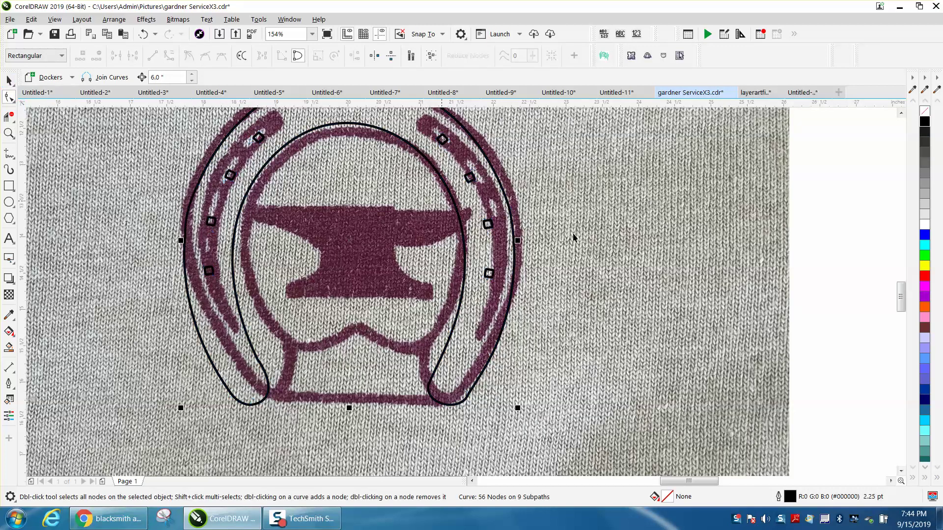
right_click(923, 276)
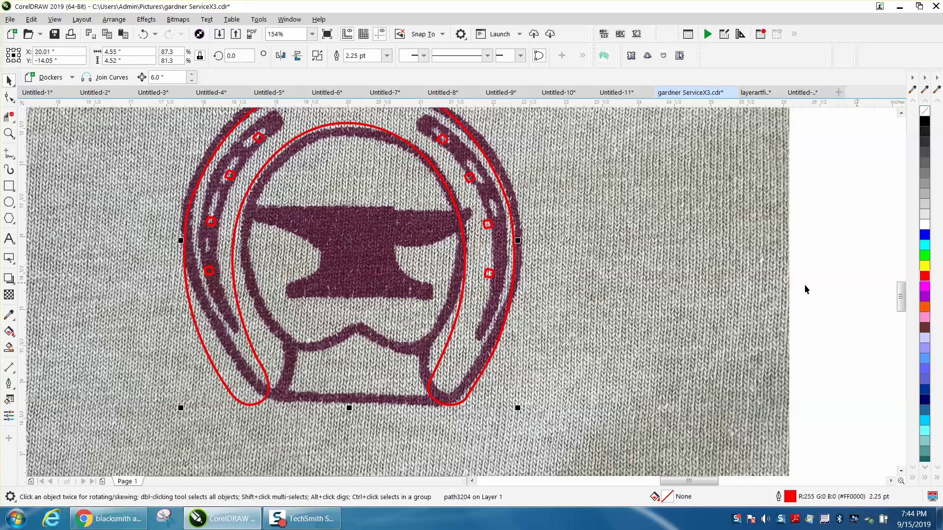
Shift the nodes at the horseshoe's lower left end together onto the printed left heel
left_click(9, 133)
left_click_drag(109, 193, 470, 458)
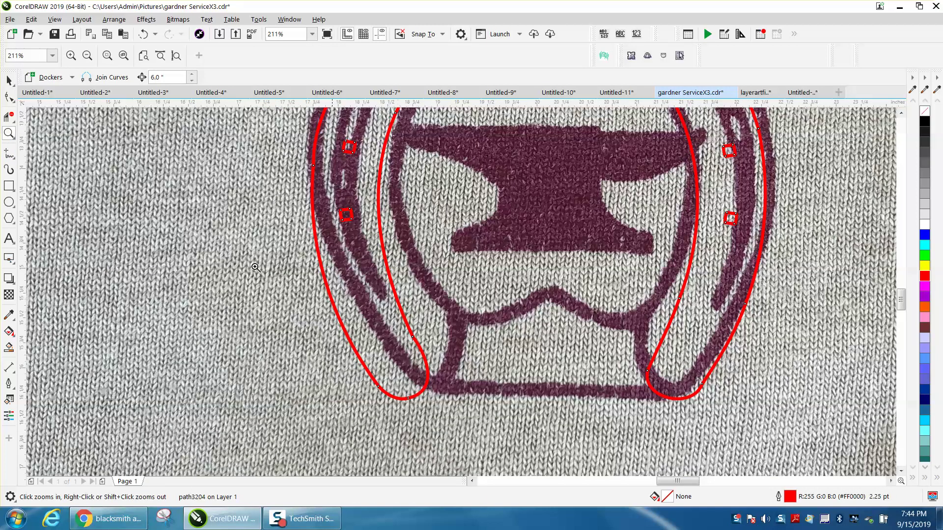
left_click(9, 97)
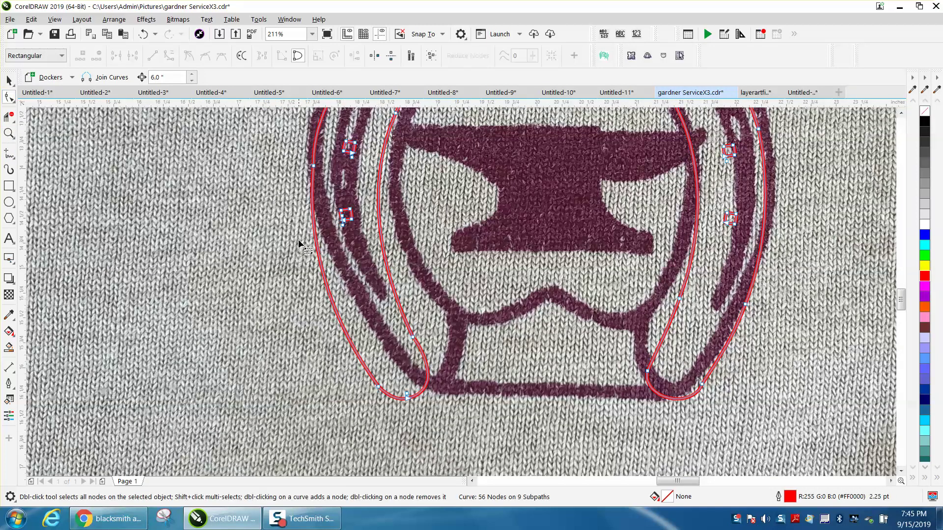
left_click_drag(298, 230, 435, 378)
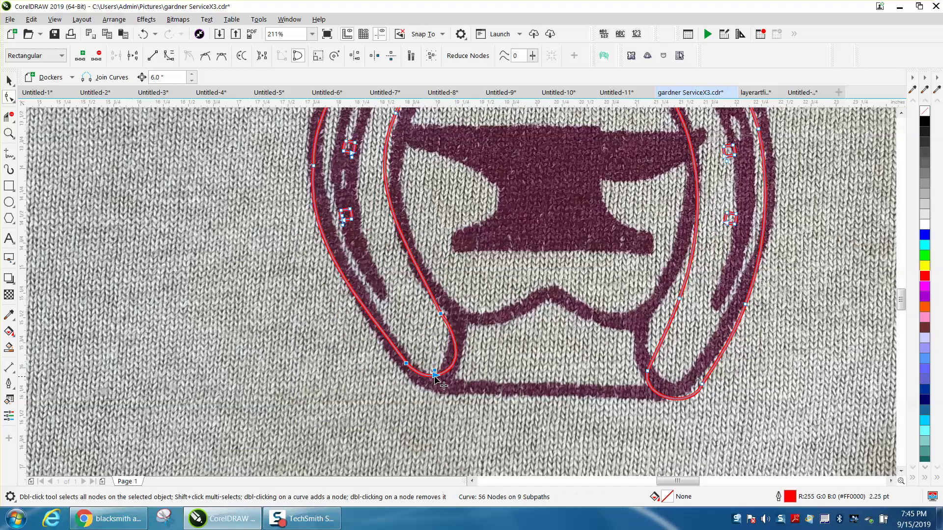
Fine-tune the nodes and curve handles around the left heel to follow the printed outline
left_click(390, 377)
left_click(408, 369)
mouse_move(368, 311)
left_mouse_down()
mouse_move(369, 325)
mouse_move(363, 319)
left_mouse_up()
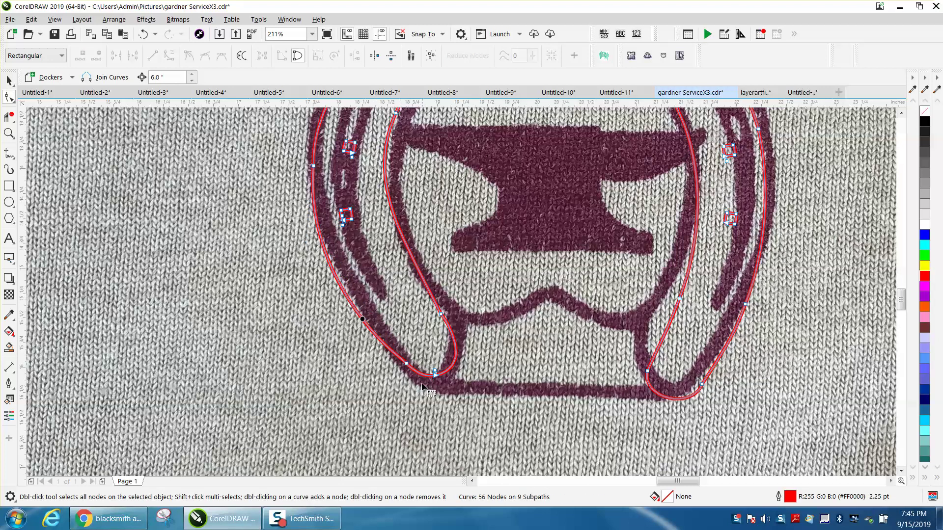
left_click_drag(434, 375, 440, 381)
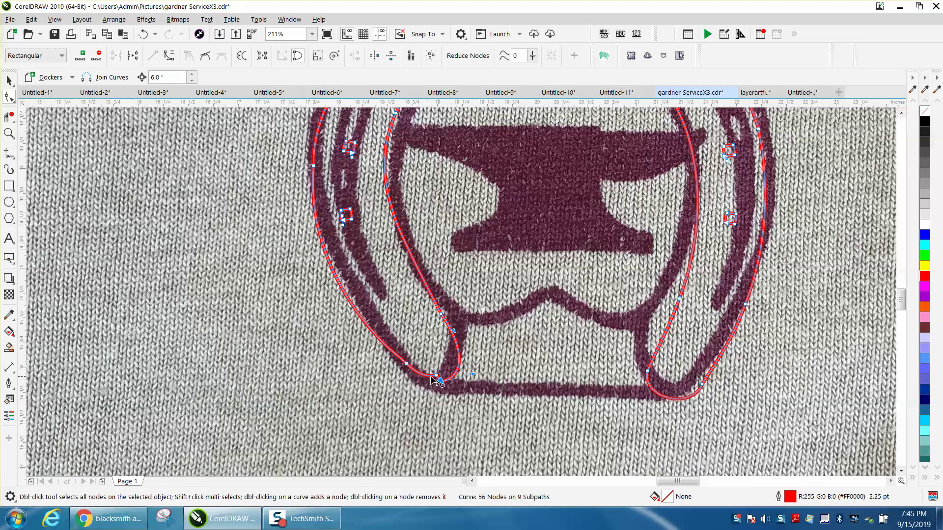
left_click(143, 33)
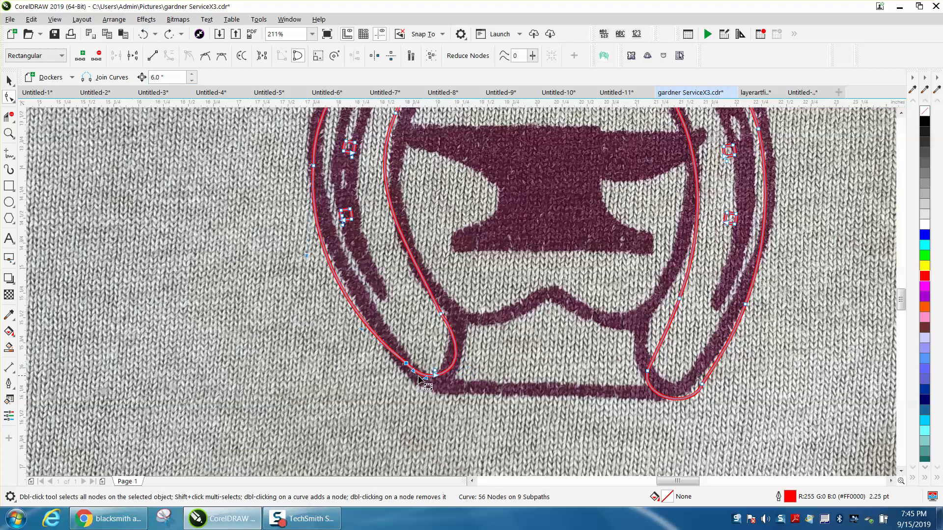
left_click_drag(425, 379, 428, 384)
left_click_drag(442, 315, 446, 309)
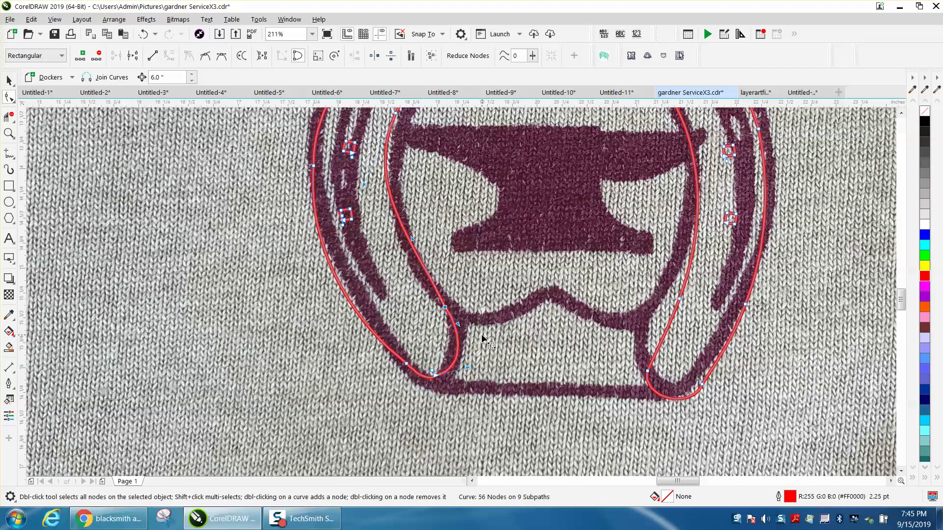
Move the inner arch's upper left and top nodes onto the printed inner line
scroll(486, 339, "down", 3)
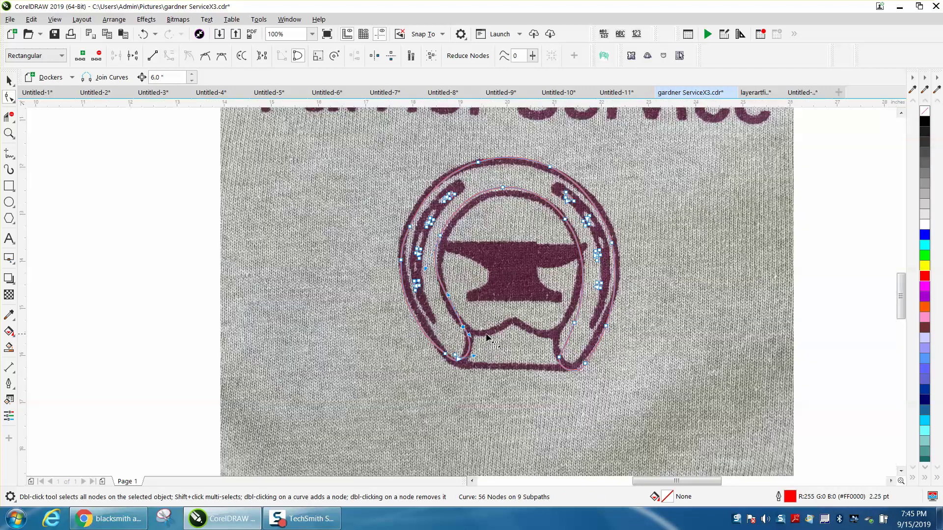
left_click(8, 133)
left_click_drag(374, 180, 542, 292)
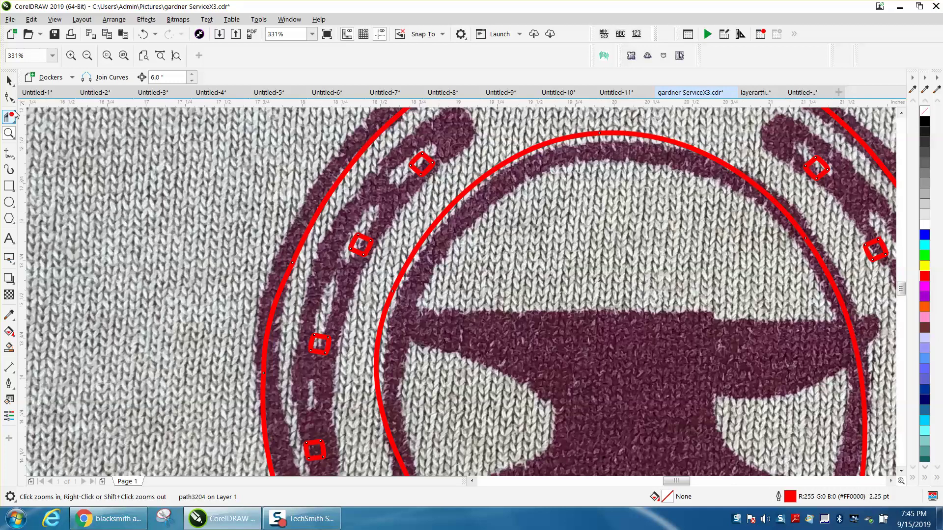
left_click(8, 96)
left_click_drag(393, 291, 410, 291)
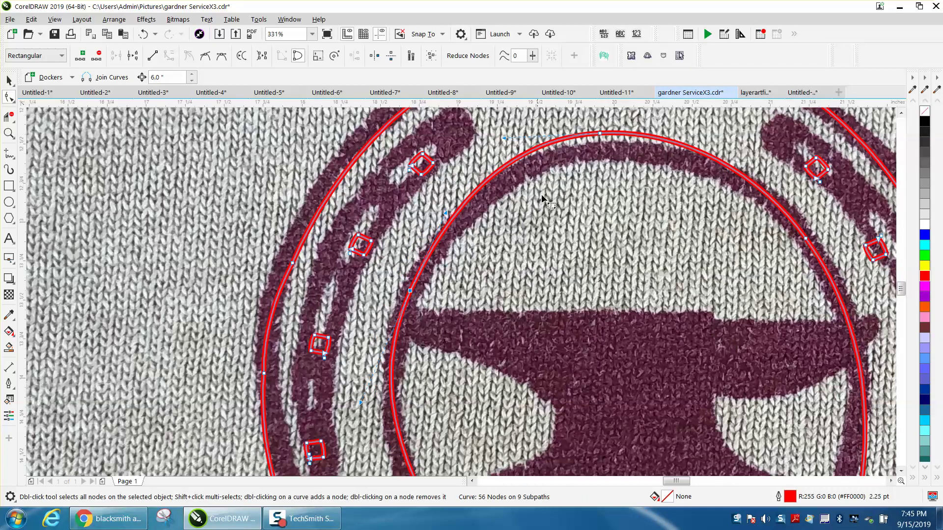
left_click_drag(600, 133, 602, 153)
Delete the two intermediate nodes on the horseshoe's outer left edge
scroll(470, 183, "down", 3)
left_click(483, 159)
left_click_drag(398, 219, 381, 256)
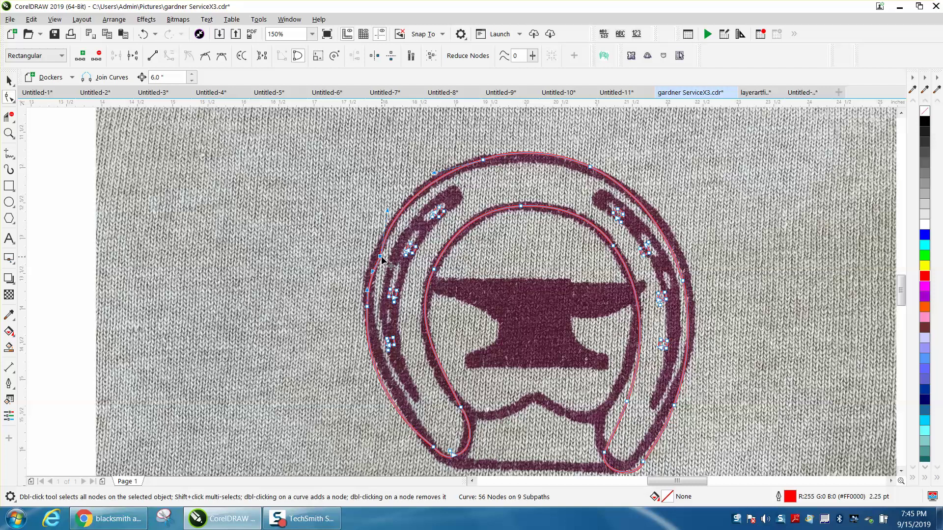
key("Delete")
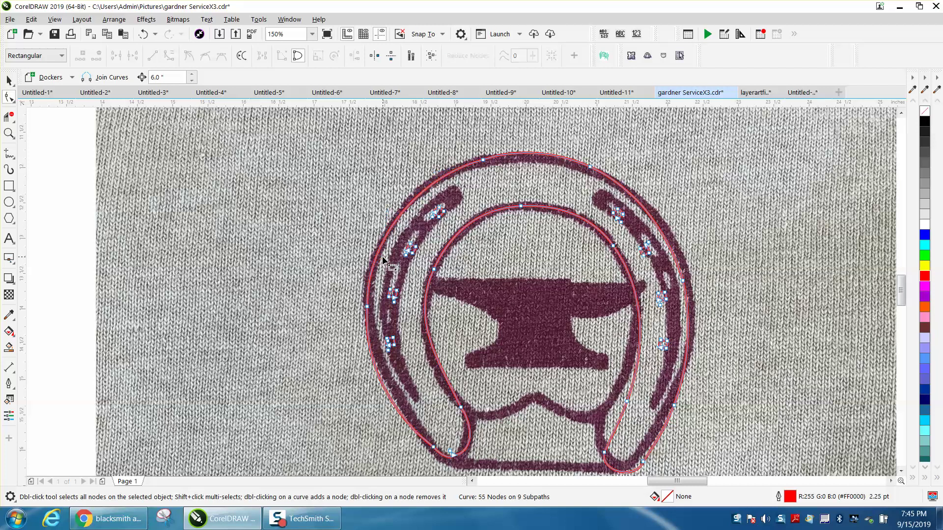
left_click(368, 307)
key("Delete")
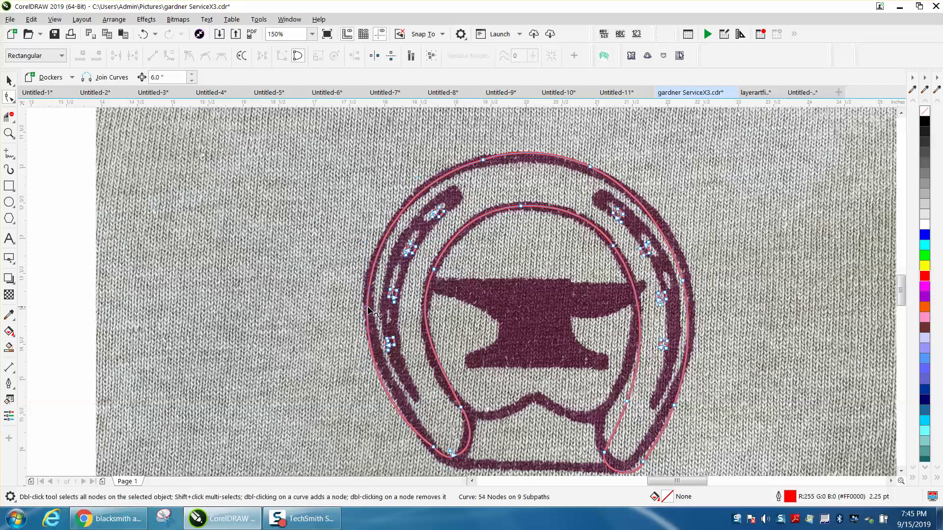
Adjust the curve handles of the horseshoe's outer left edge so the arc follows the printed outline
left_click(433, 448)
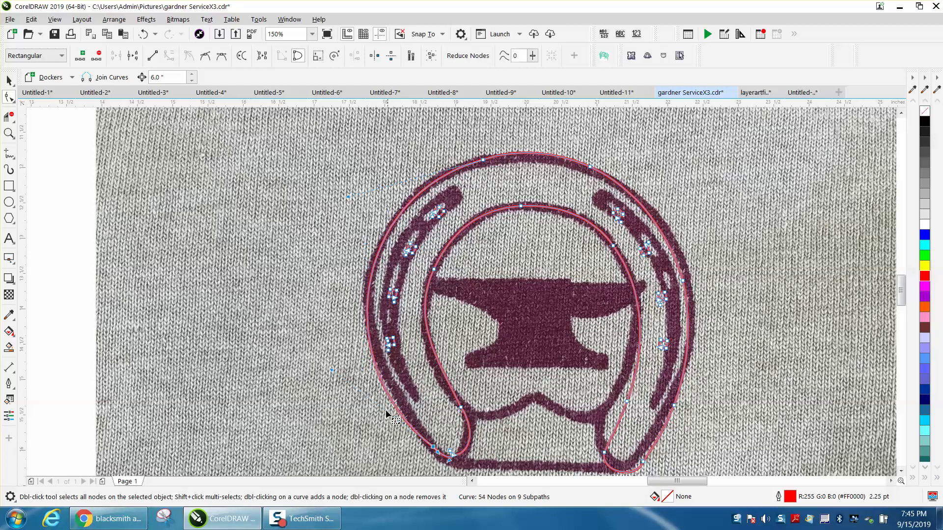
left_click(483, 161)
left_click_drag(347, 196, 355, 194)
left_click(433, 447)
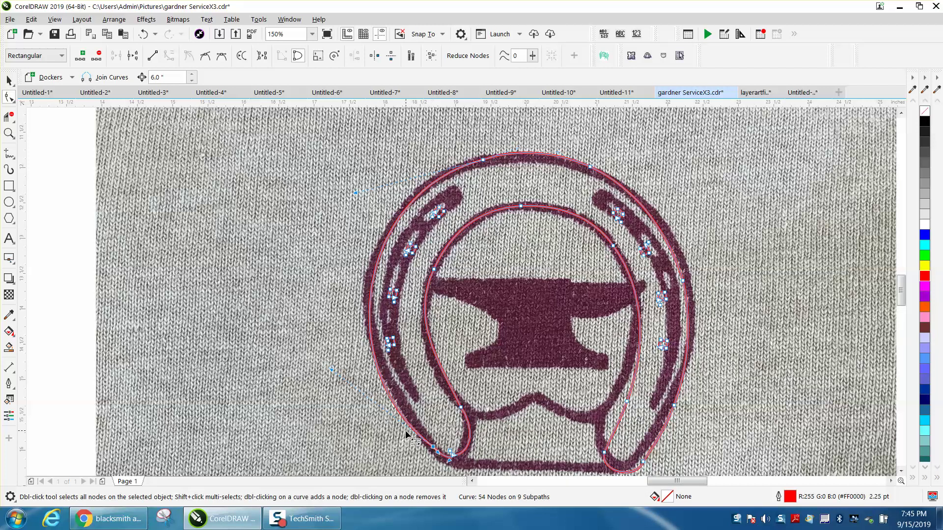
Try making the outer-edge node beside the left heel symmetrical, and undo the change
right_click(432, 448)
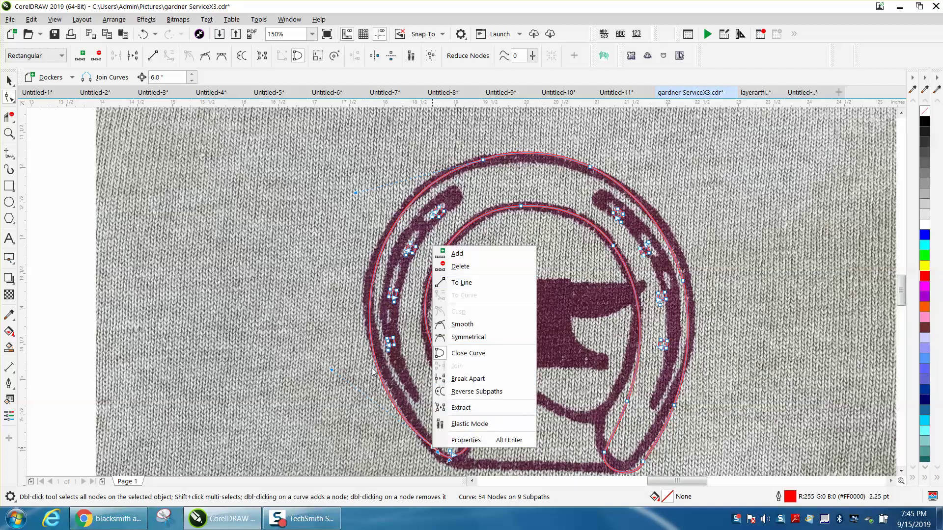
key("z")
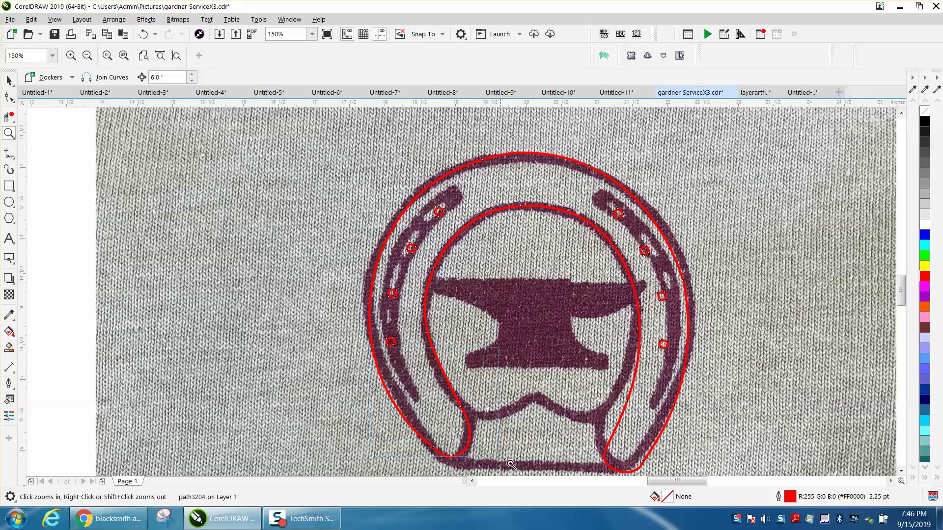
left_click_drag(510, 464, 516, 466)
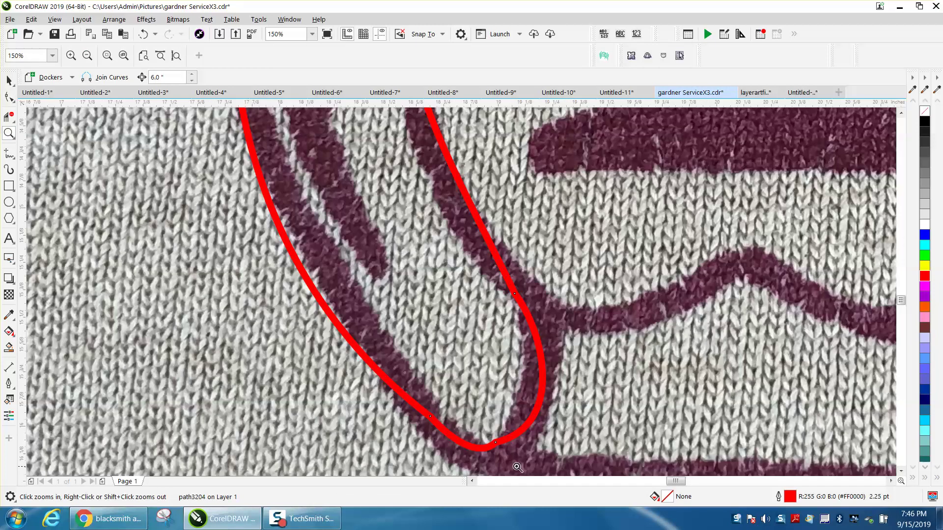
left_click(8, 97)
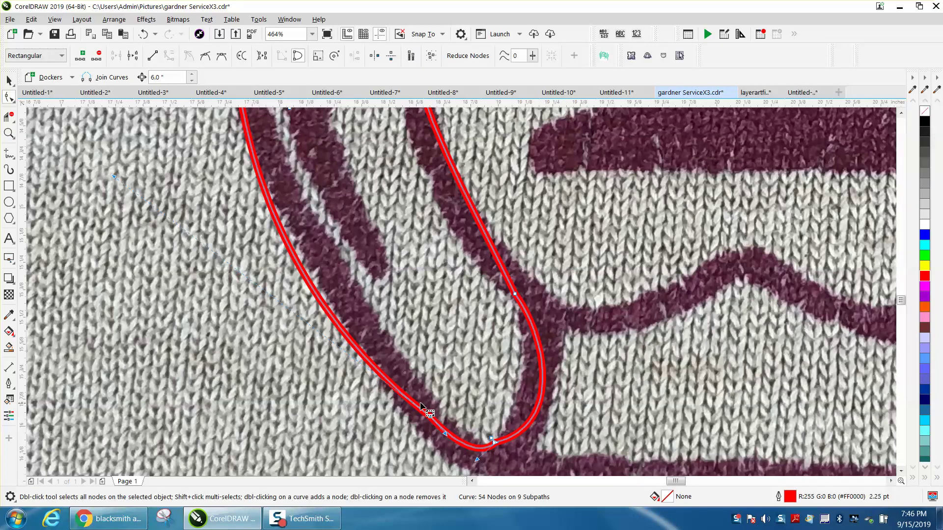
scroll(420, 407, "down", 2)
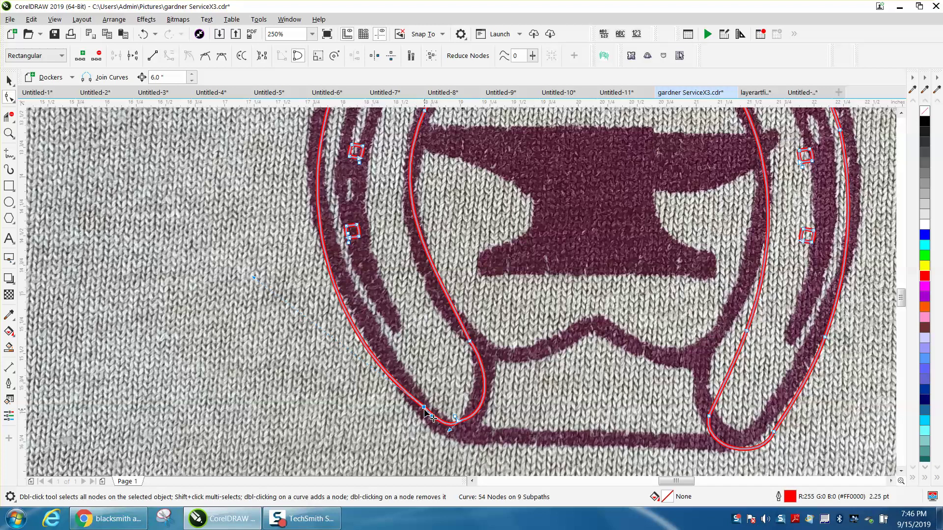
right_click(426, 412)
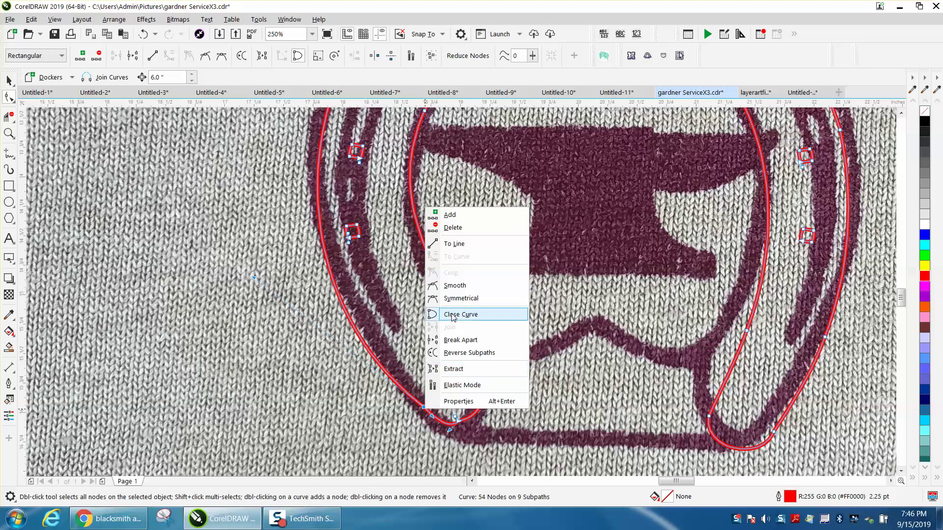
left_click(442, 298)
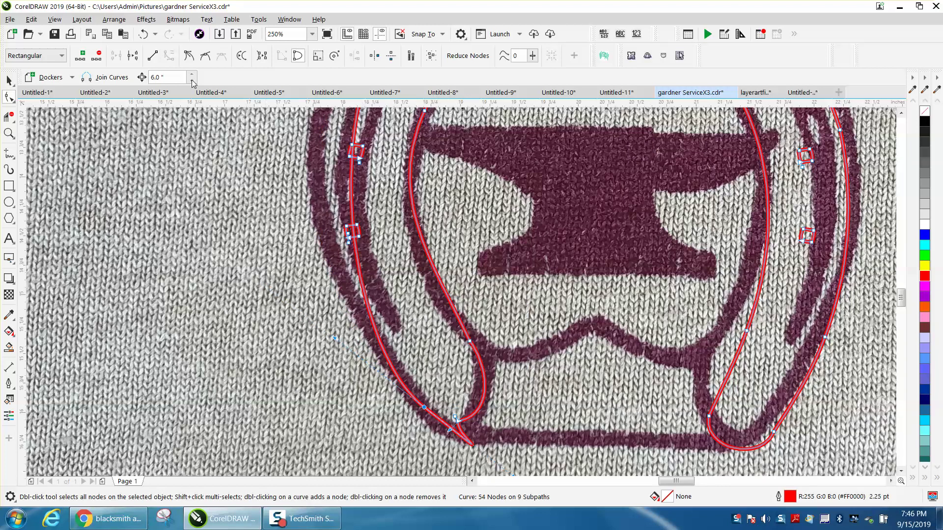
left_click(153, 56)
Nudge the shirt photo 12 inches to the left, clear of the horseshoe outline
scroll(405, 277, "down", 2)
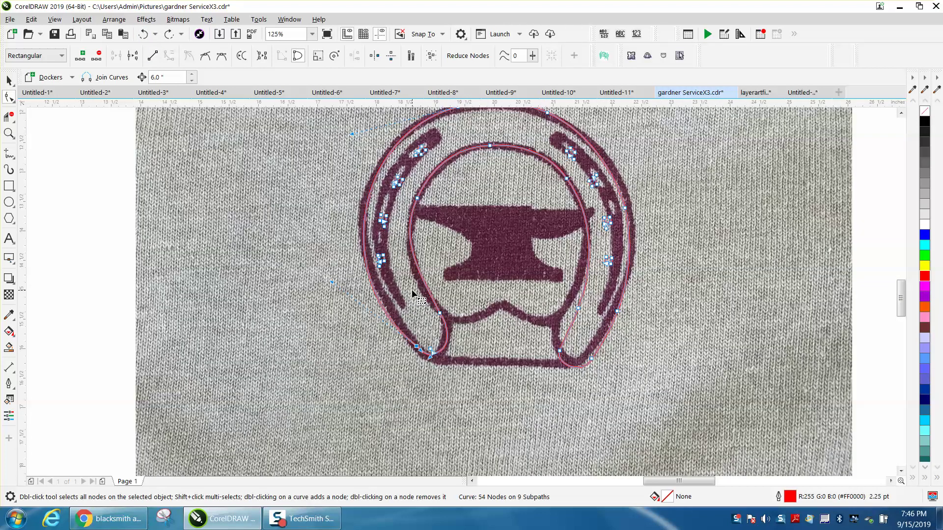
scroll(411, 289, "down", 2)
left_click(9, 80)
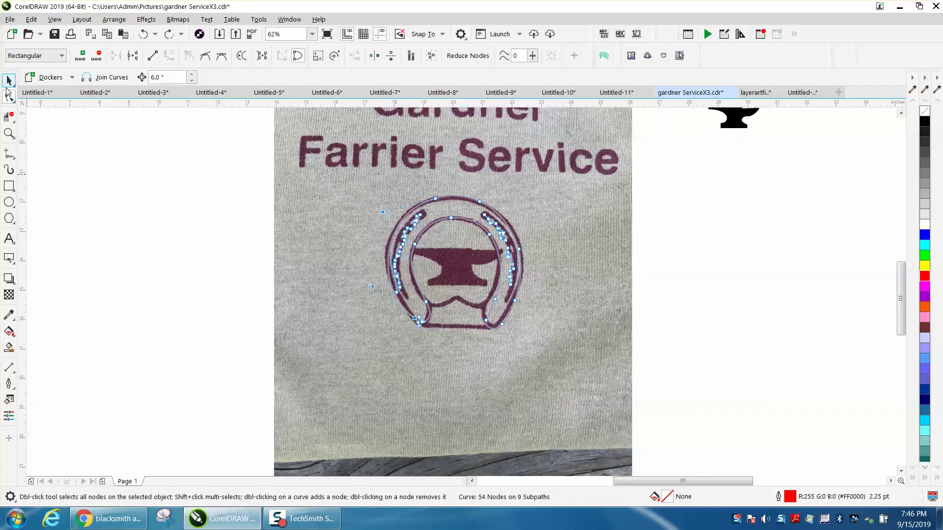
left_click(101, 121)
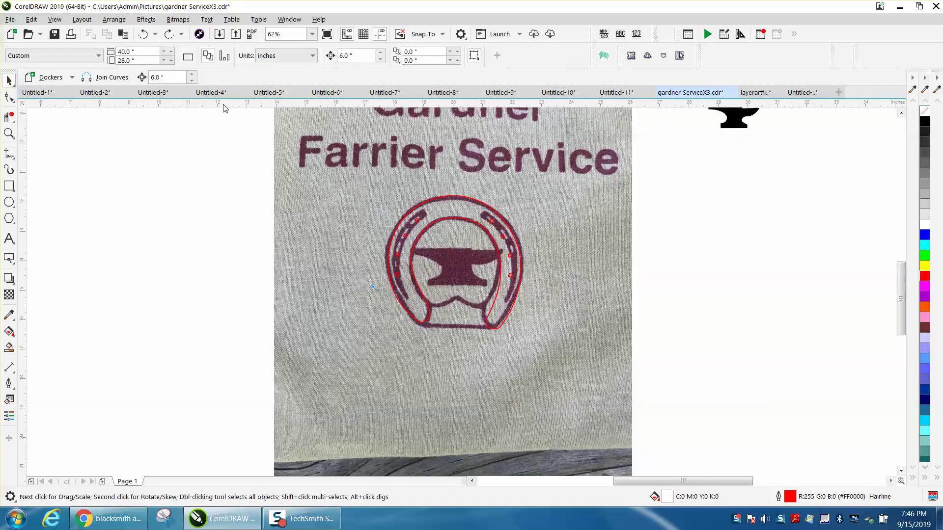
left_click(500, 216)
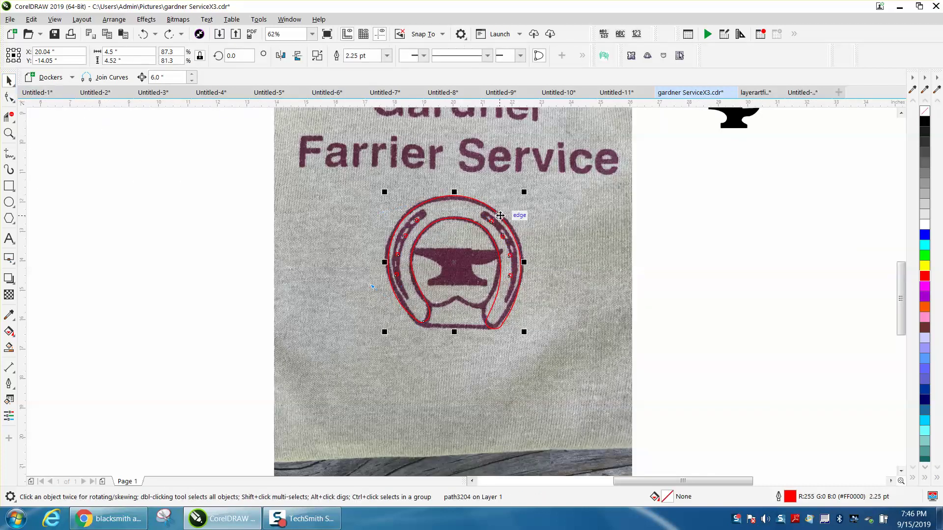
left_click(608, 238)
key("Left")
key("Left")
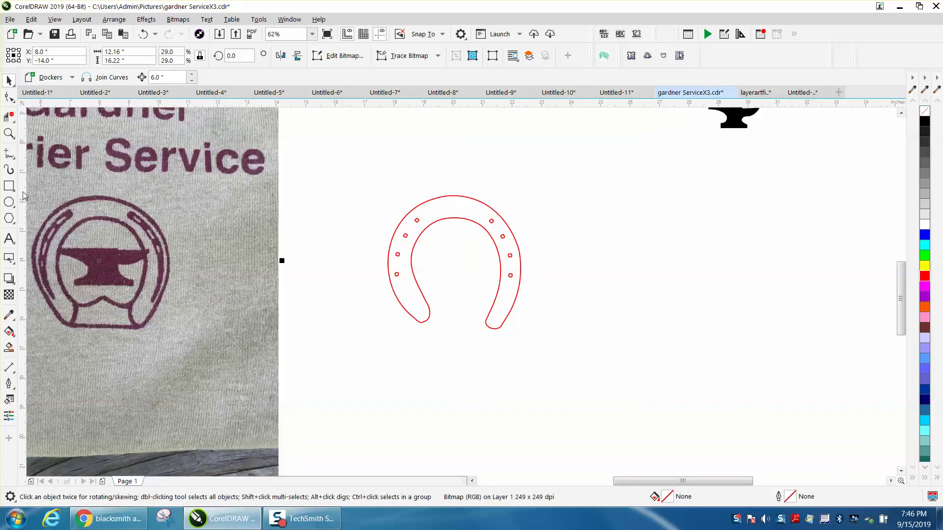
Draw a freehand vertical line about 7.78 inches tall, centre it on the page, and delete it
left_click(9, 154)
left_click(370, 160)
left_click(374, 389)
key("p")
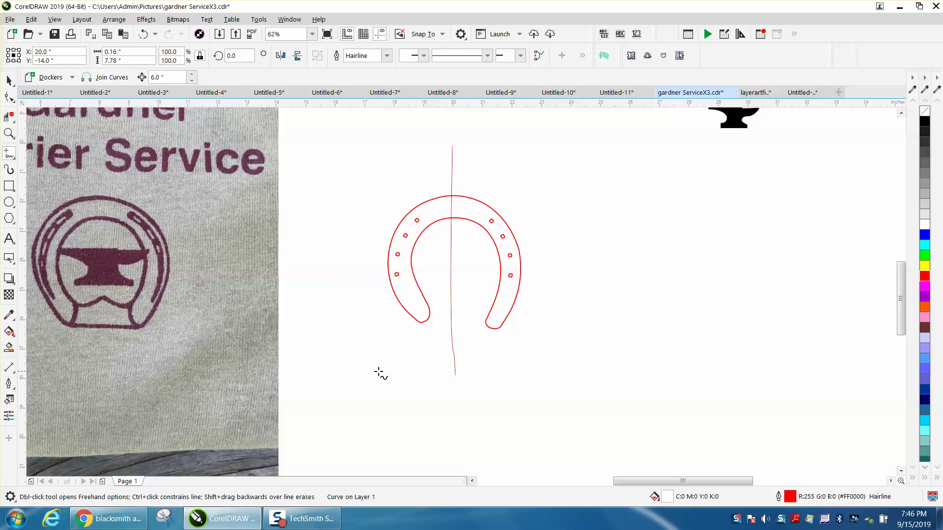
key("Delete")
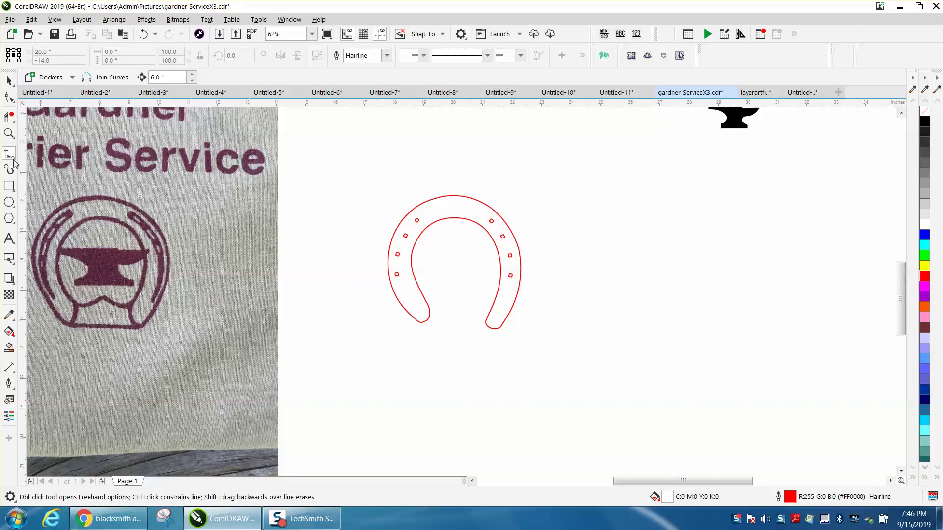
Draw a straight vertical two-point line about 7.73 inches tall and centre it on the page through the horseshoe
left_click(14, 158)
left_click(34, 168)
left_click_drag(341, 149, 351, 379)
key("p")
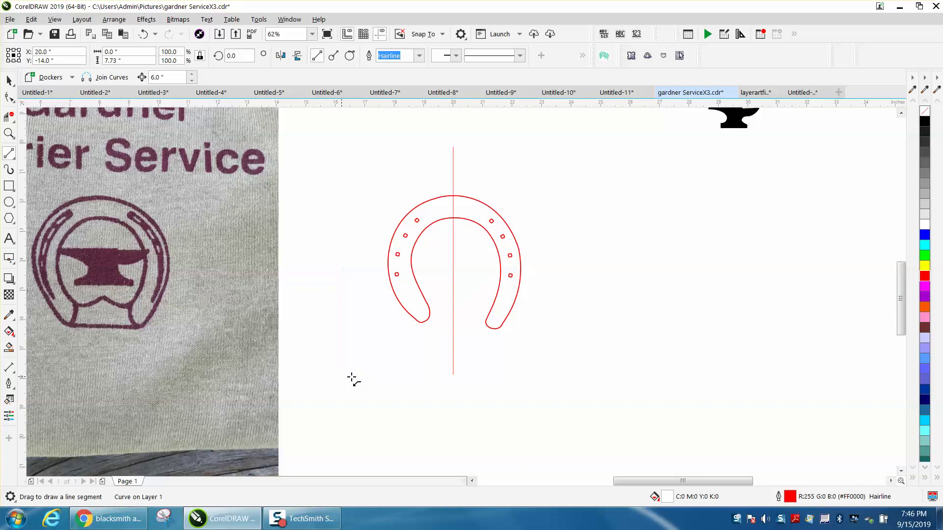
Remove the horseshoe's right half up to the centre line with the Virtual Segment Delete tool
left_click(10, 118)
left_click_drag(471, 173, 523, 329)
left_click(3, 79)
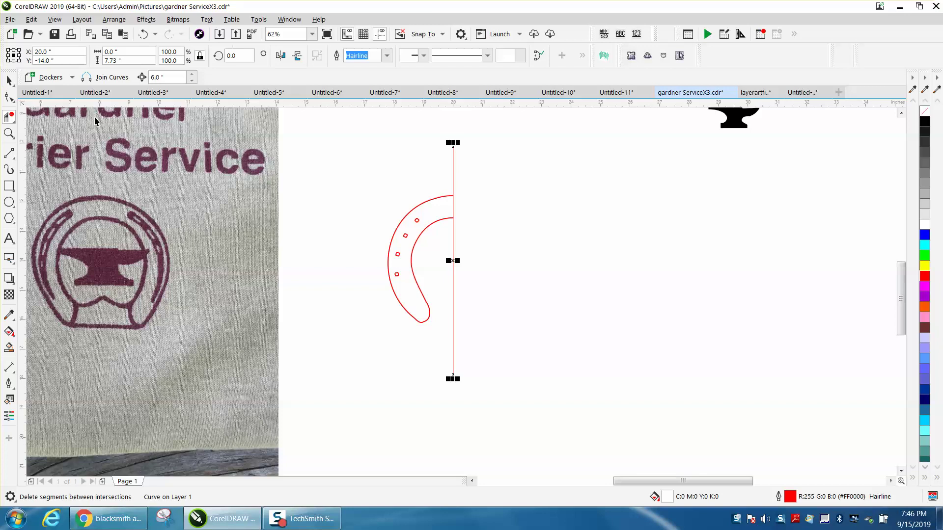
Mirror a copy of the left half across to form the right side, and delete the vertical centre line
left_click(396, 237)
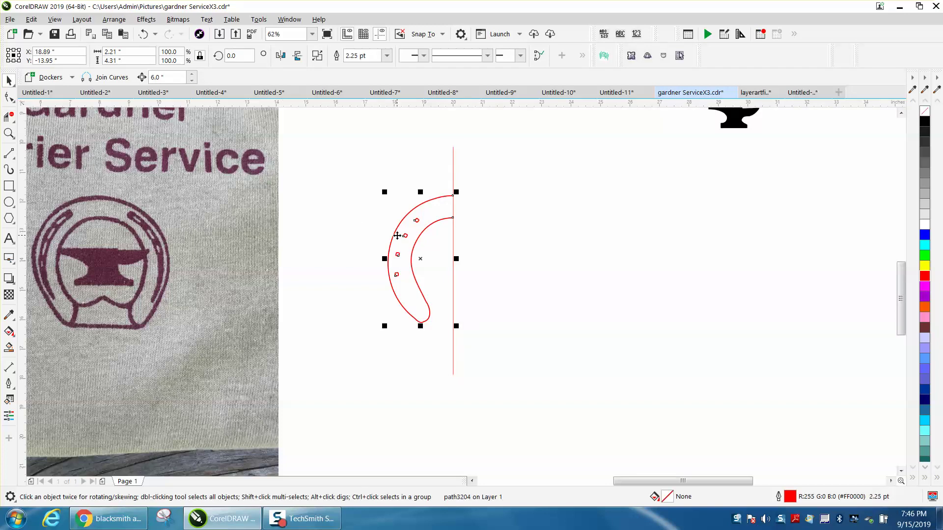
left_click_drag(386, 259, 468, 259)
right_click(468, 259)
left_click(593, 281)
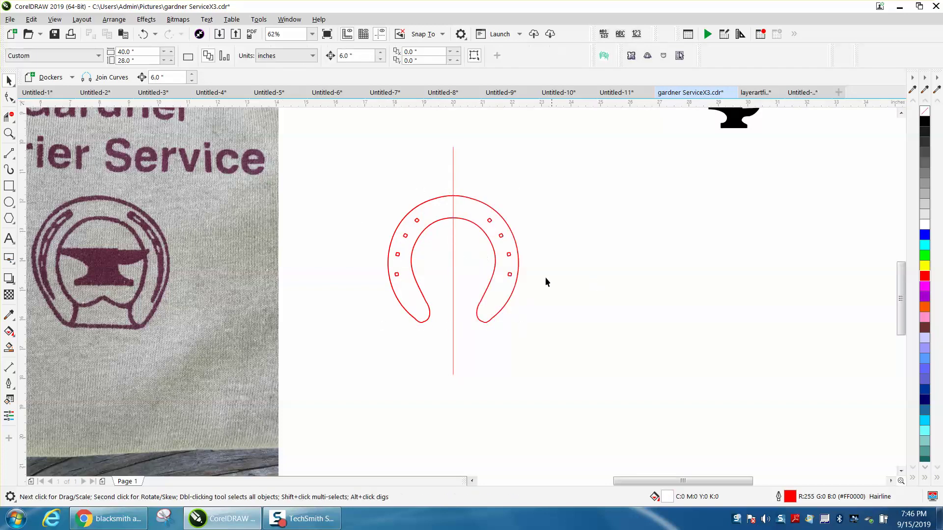
left_click(453, 252)
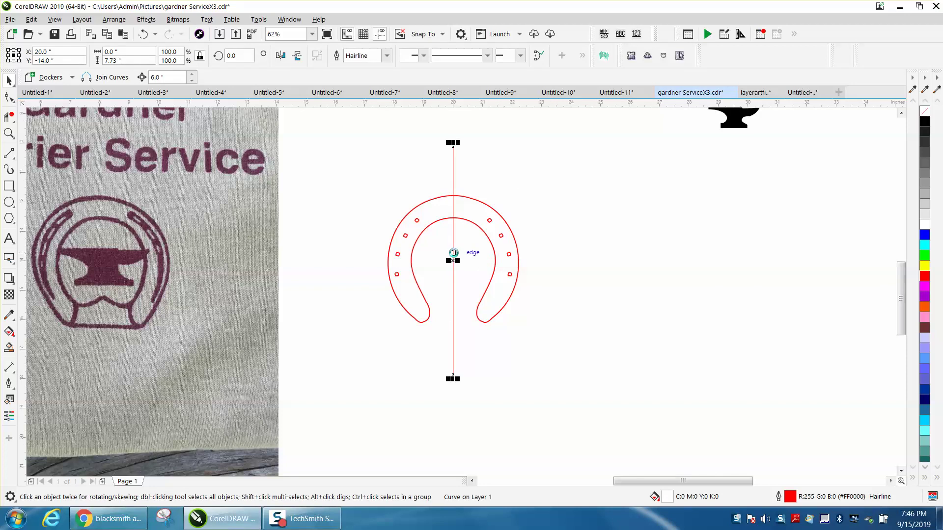
key("Delete")
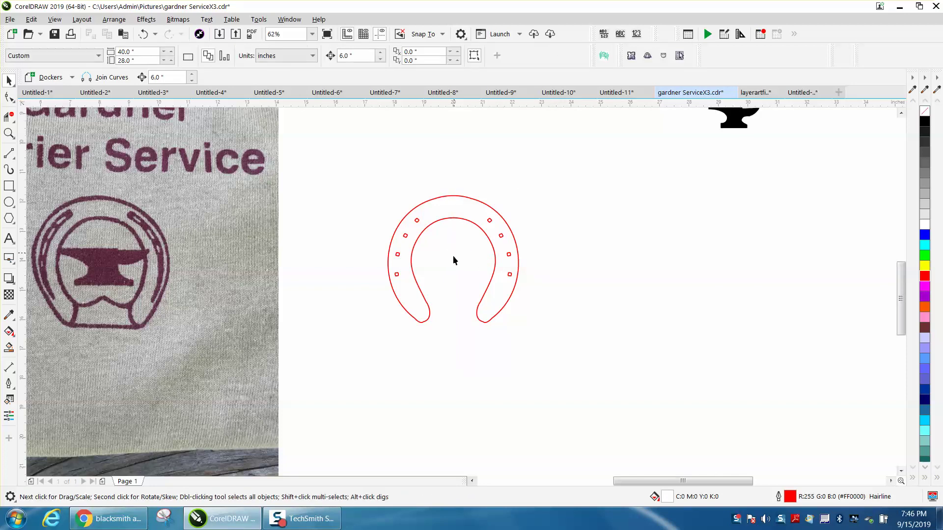
Select both horseshoe halves for node editing with their outer top end nodes, and open the Join Curves docker
left_click(8, 135)
left_click_drag(495, 235, 497, 235)
left_click(9, 97)
left_click(444, 123)
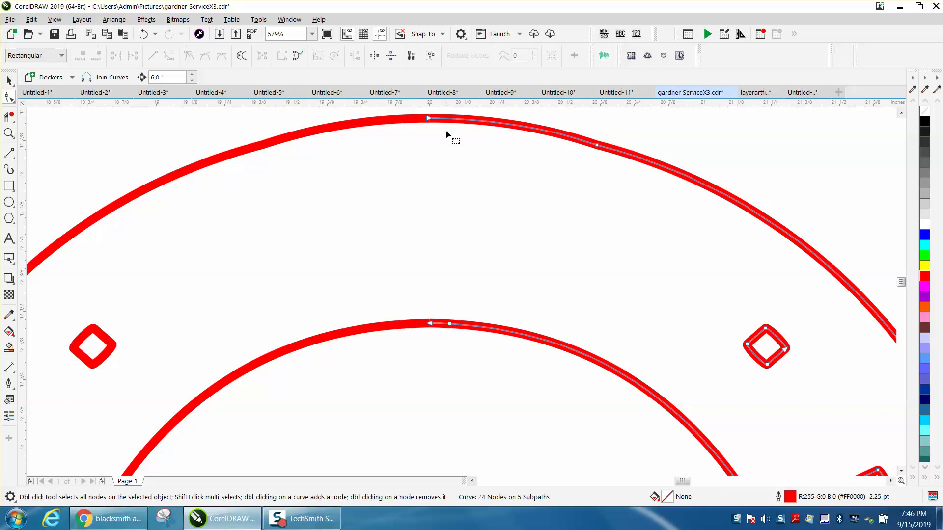
left_click(406, 119, "shift")
scroll(423, 144, "down", 2)
left_click_drag(406, 129, 470, 164)
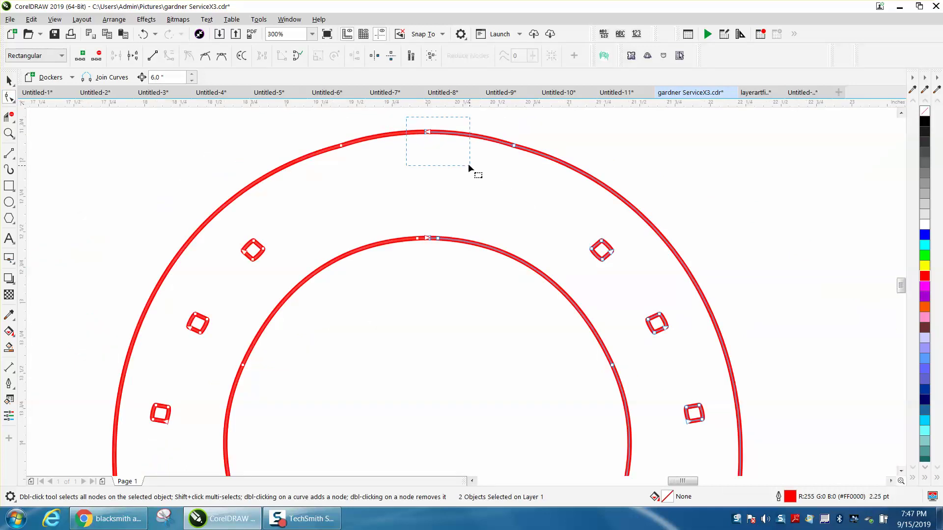
left_click(284, 20)
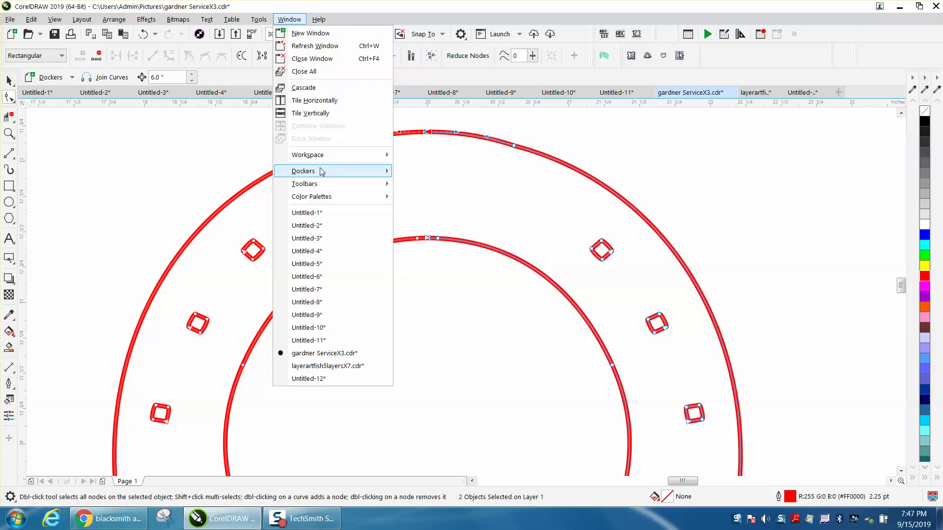
mouse_move(321, 172)
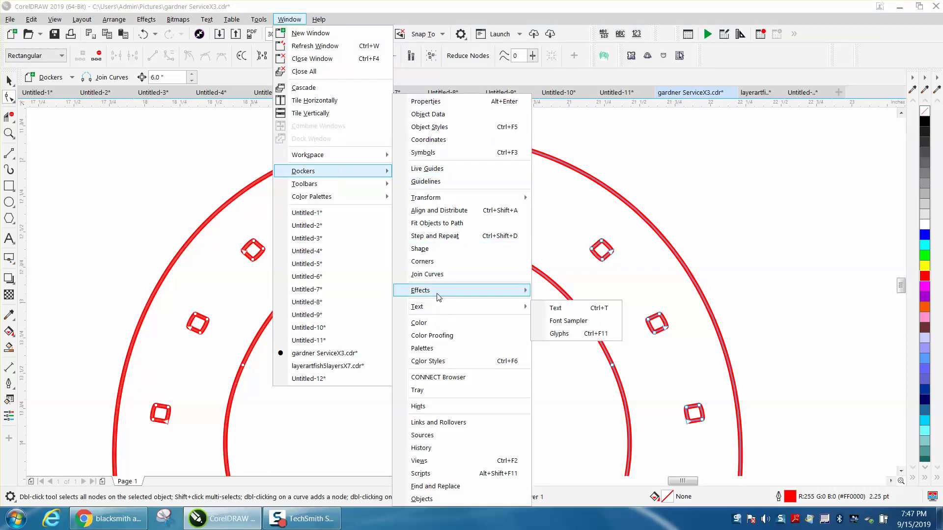
left_click(438, 275)
Join the two halves at the top centre of the inner arch and of the outer edge using Join Curves with Extend
left_click(587, 137)
left_click_drag(459, 256, 461, 259)
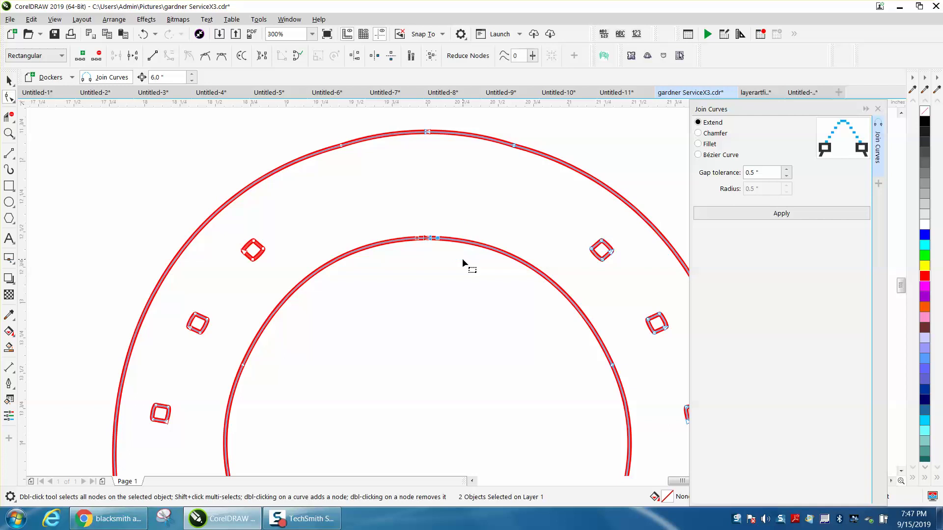
left_click(786, 215)
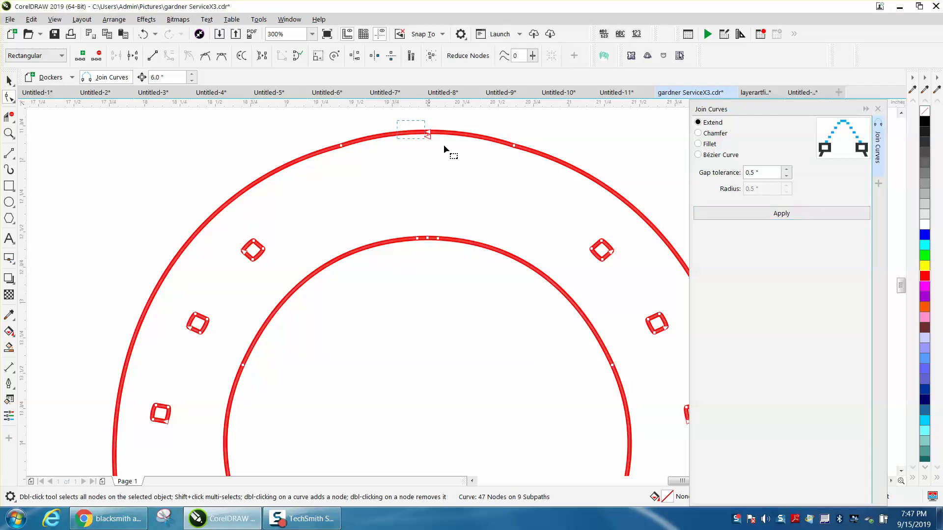
left_click(781, 213)
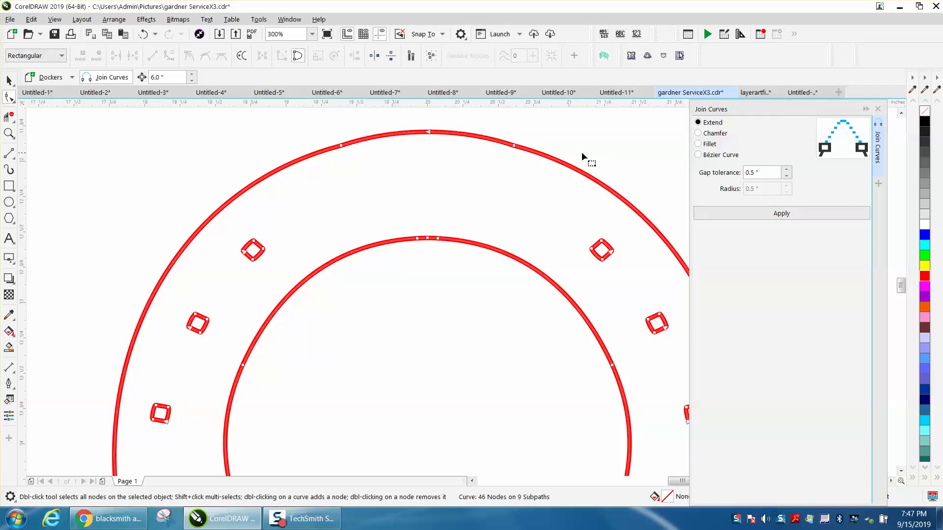
Delete the top centre node on the horseshoe's outer edge
scroll(473, 163, "down", 2)
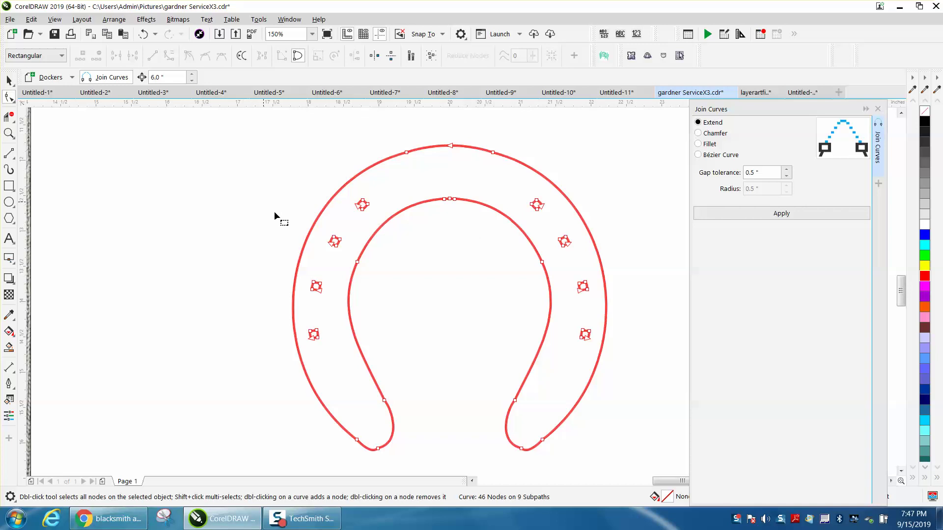
left_click(9, 133)
left_click_drag(371, 139, 597, 227)
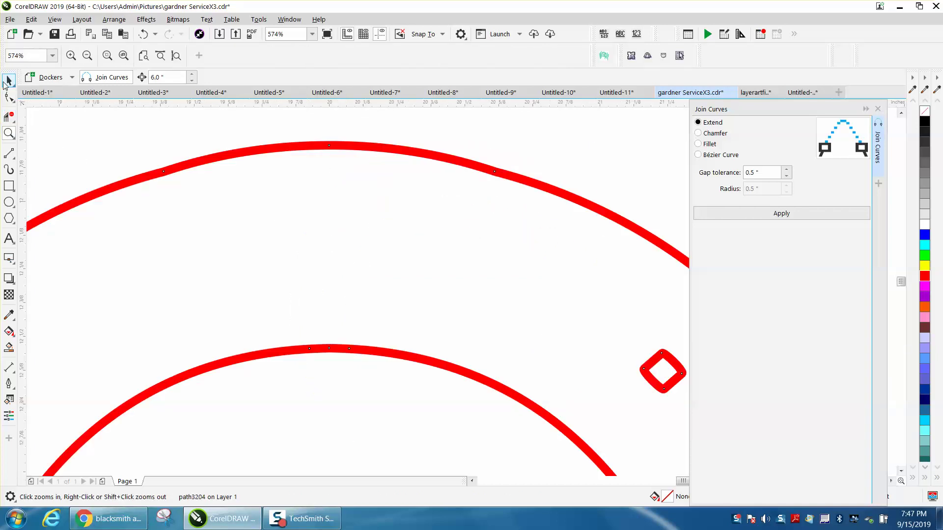
left_click(9, 96)
left_click_drag(368, 167, 378, 168)
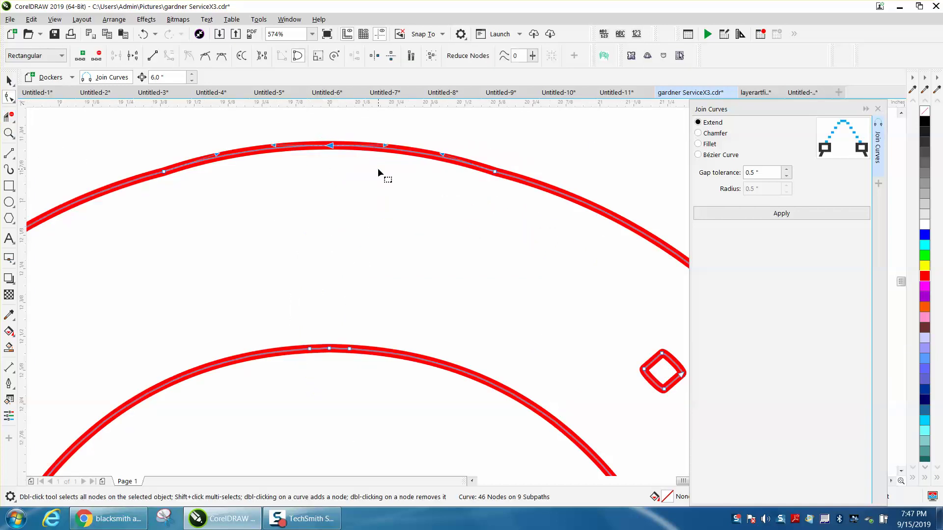
key("Delete")
Adjust the curve handles of the two nodes flanking the outer top to smooth the arc
scroll(378, 168, "down", 2)
left_click(438, 170)
left_click_drag(385, 152, 385, 154)
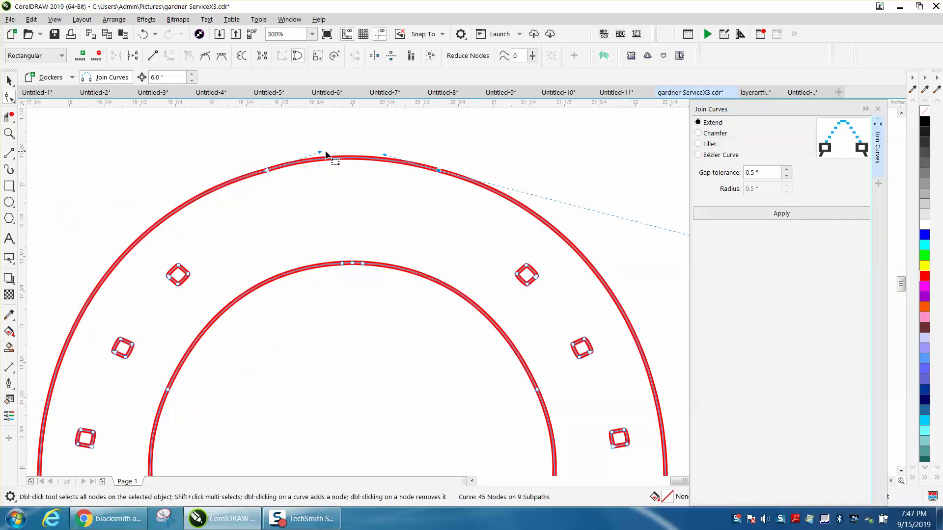
left_click_drag(320, 152, 322, 156)
scroll(347, 173, "down", 1)
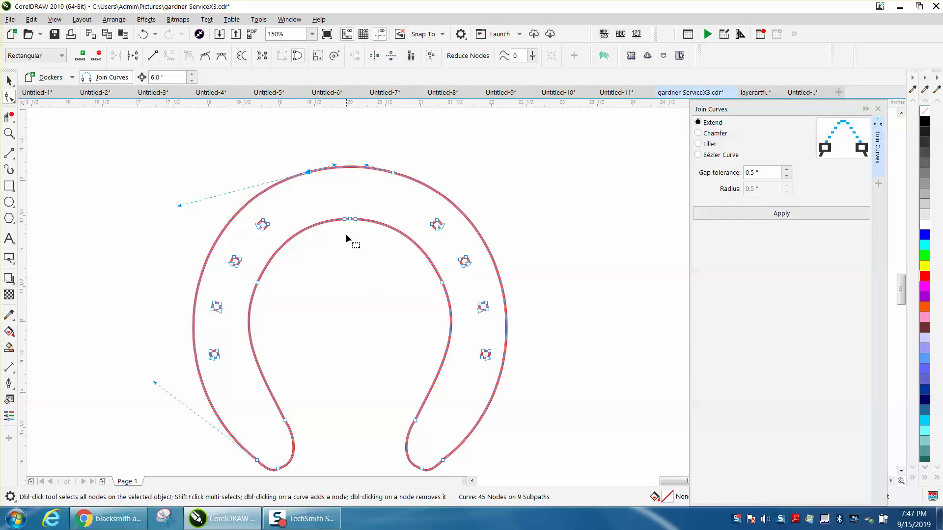
scroll(243, 235, "down", 1)
left_click(9, 80)
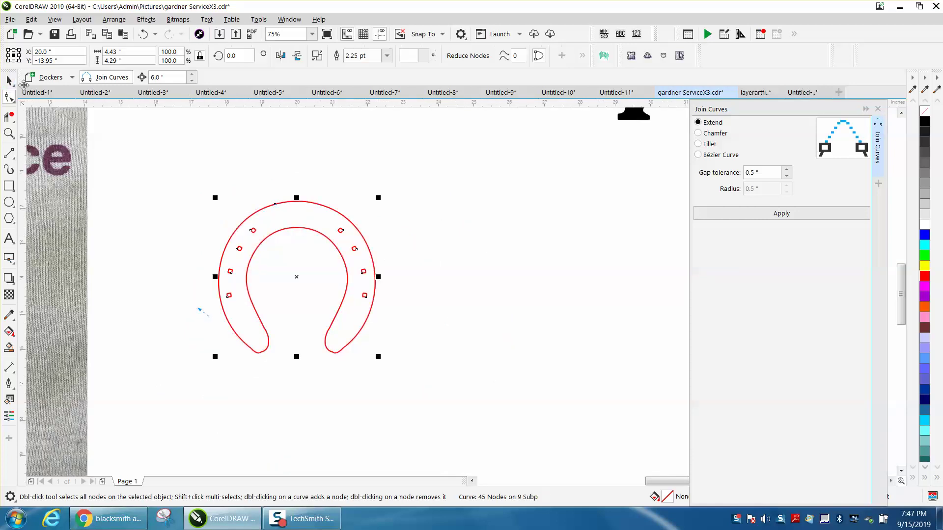
Break the horseshoe curve apart and delete the eight small nail-hole shapes inside it
left_click_drag(191, 200, 432, 402)
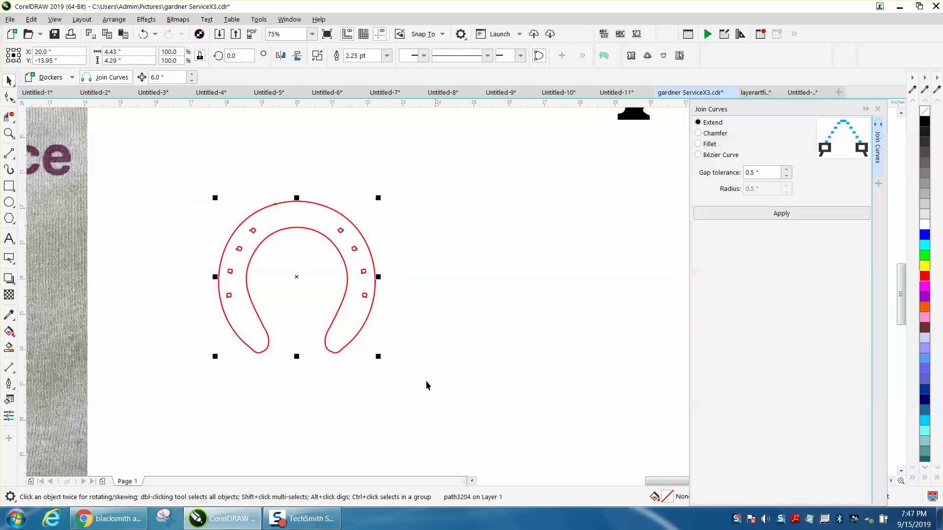
left_click(113, 19)
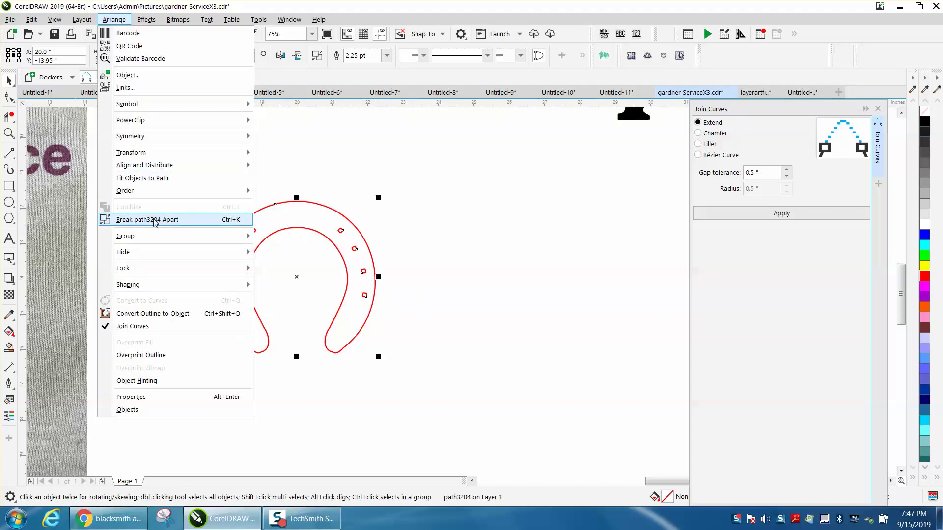
left_click(154, 221)
left_click(308, 170)
left_click(255, 233)
left_click_drag(209, 216, 396, 319)
key("Delete")
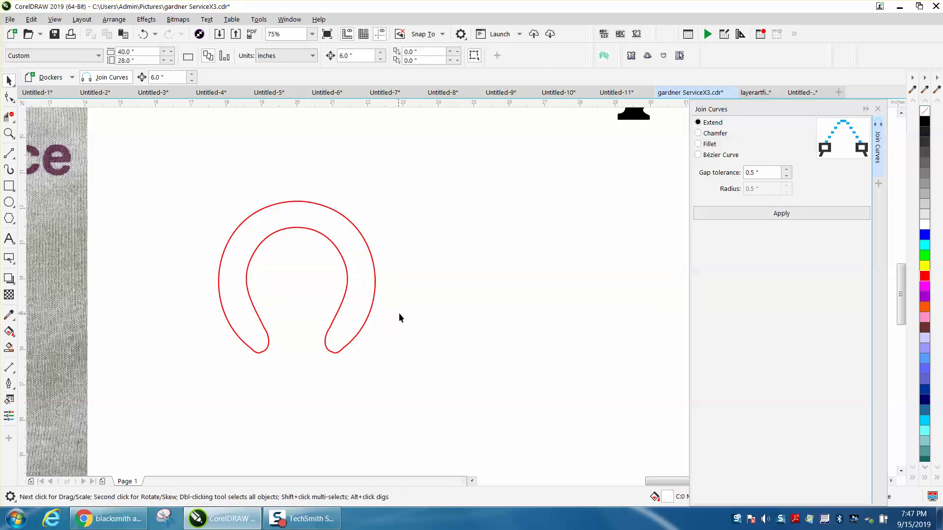
Nudge the shirt photo 12 inches right so its logo lies behind the red horseshoe outline, and close the Join Curves docker
scroll(399, 313, "down", 2)
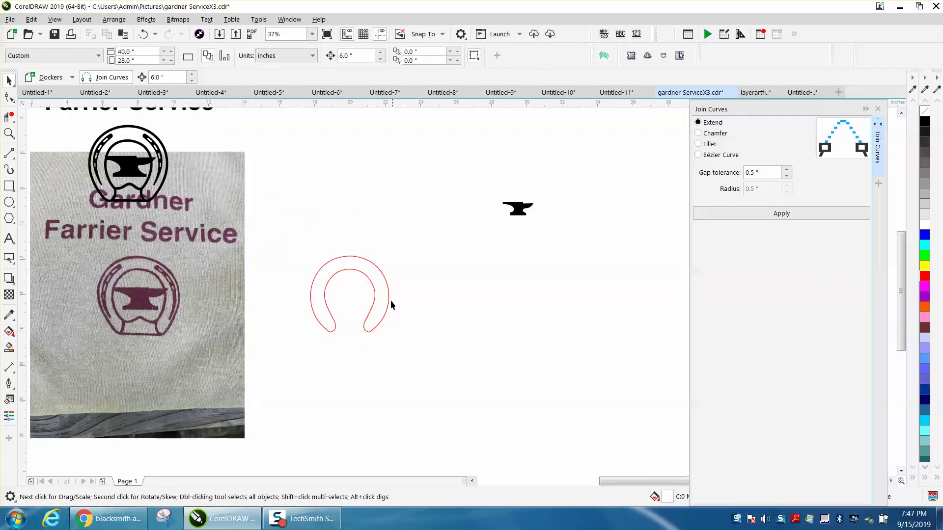
left_click(367, 276)
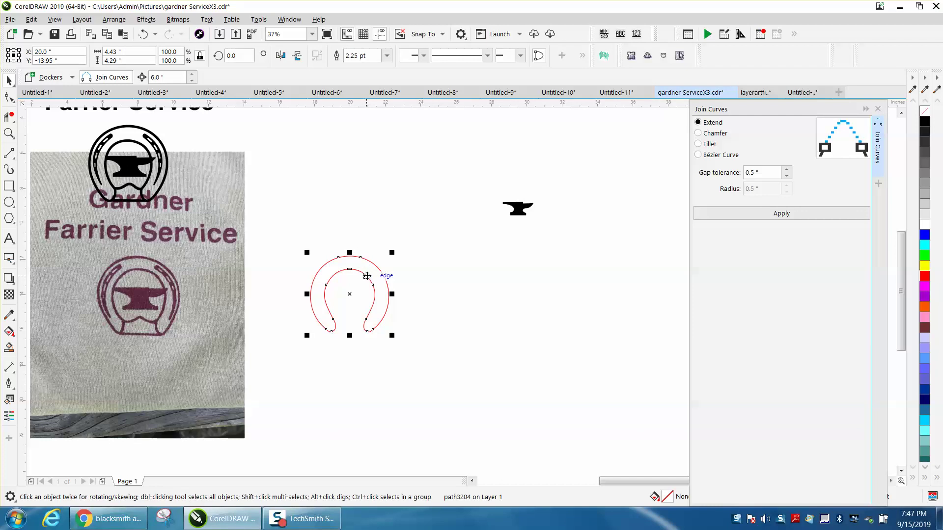
left_click(233, 273)
key("Right")
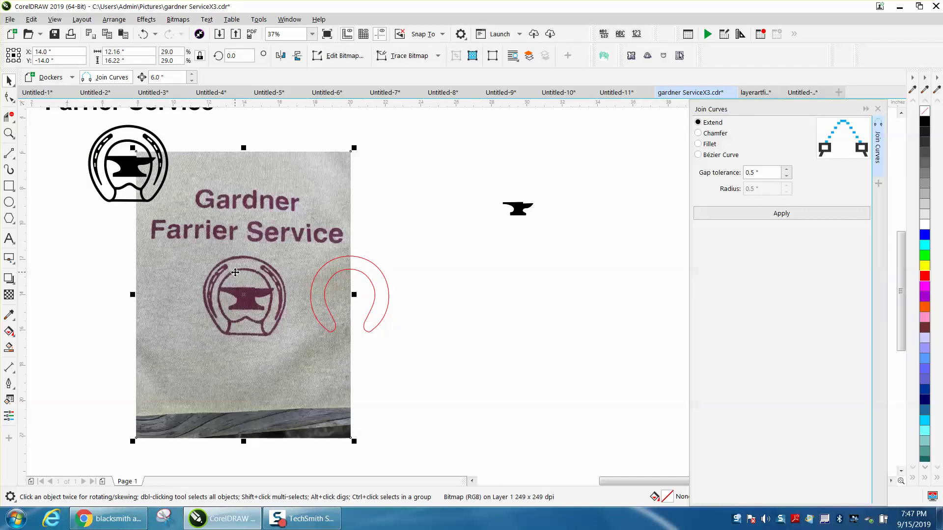
key("Right")
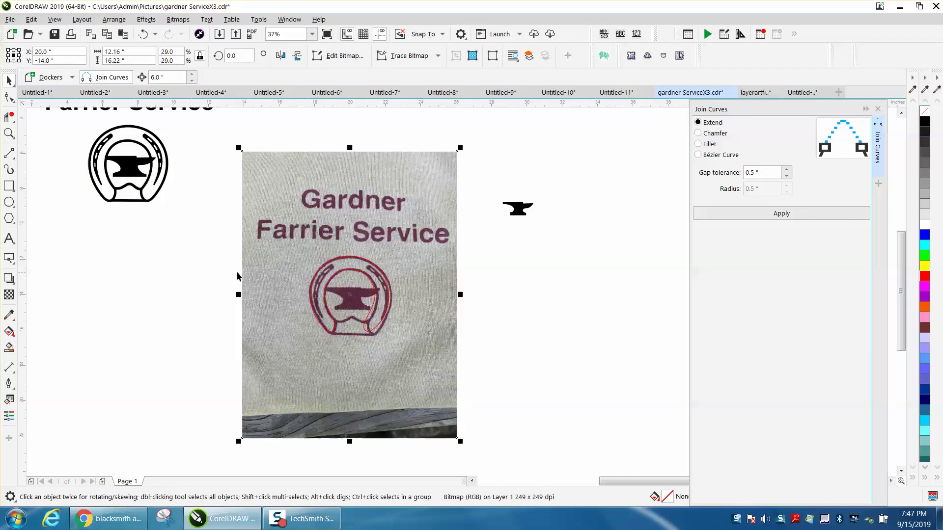
left_click(9, 133)
left_click_drag(459, 374, 459, 374)
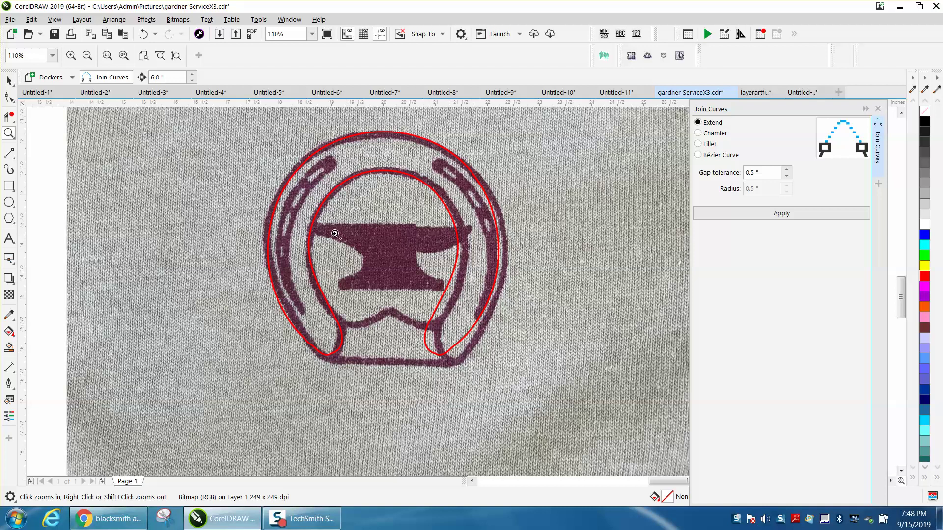
left_click(9, 80)
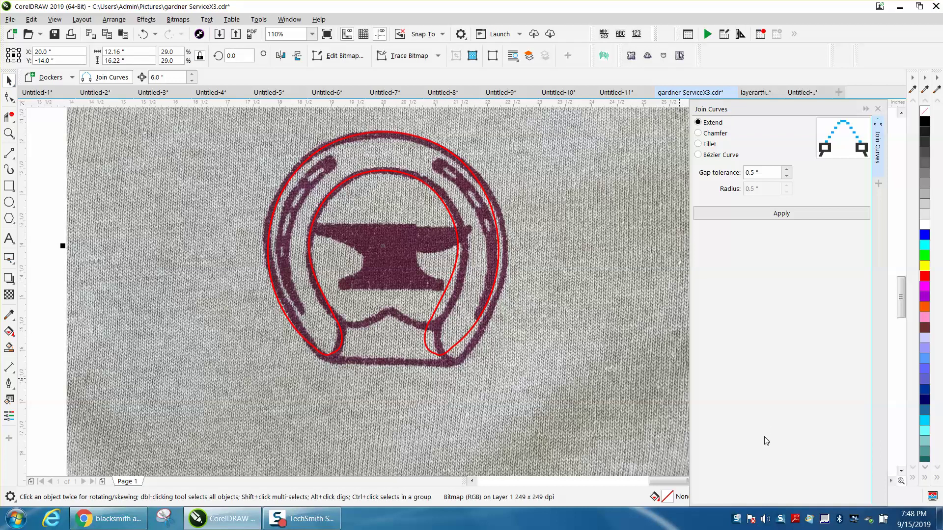
left_click(878, 109)
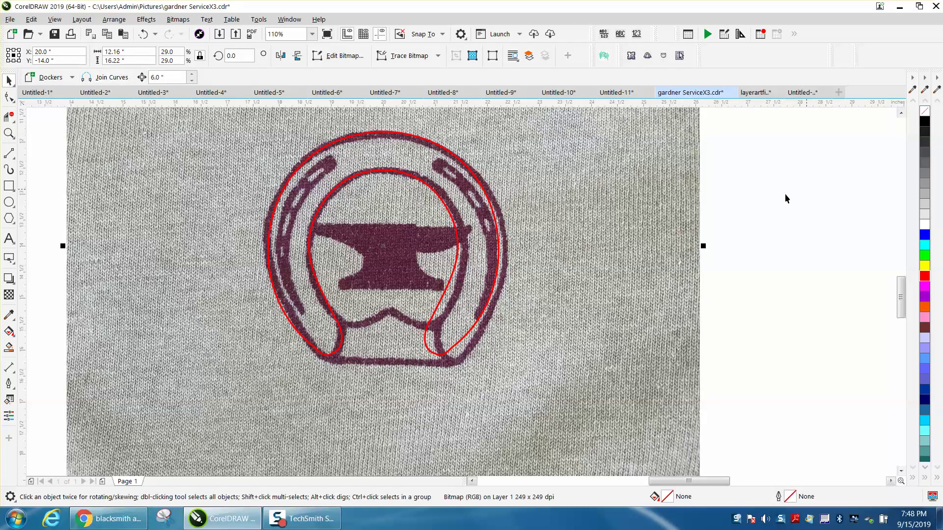
Set the horseshoe's outline colour to black in the Outline Pen settings
left_click(723, 274)
left_click(498, 251)
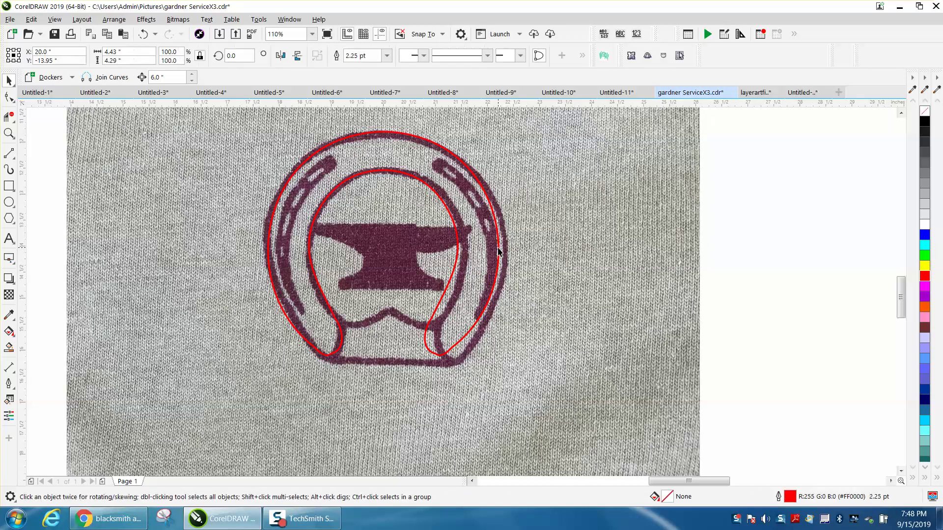
double_click(789, 496)
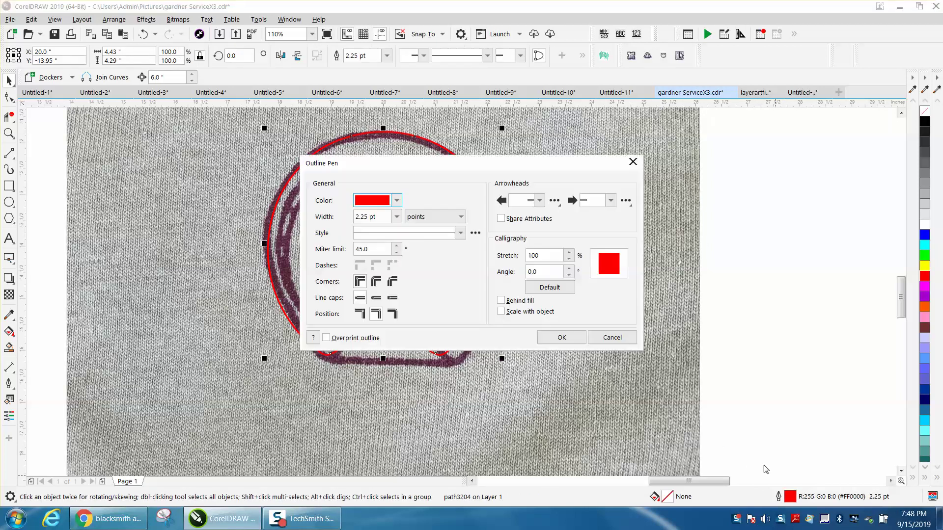
left_click(396, 200)
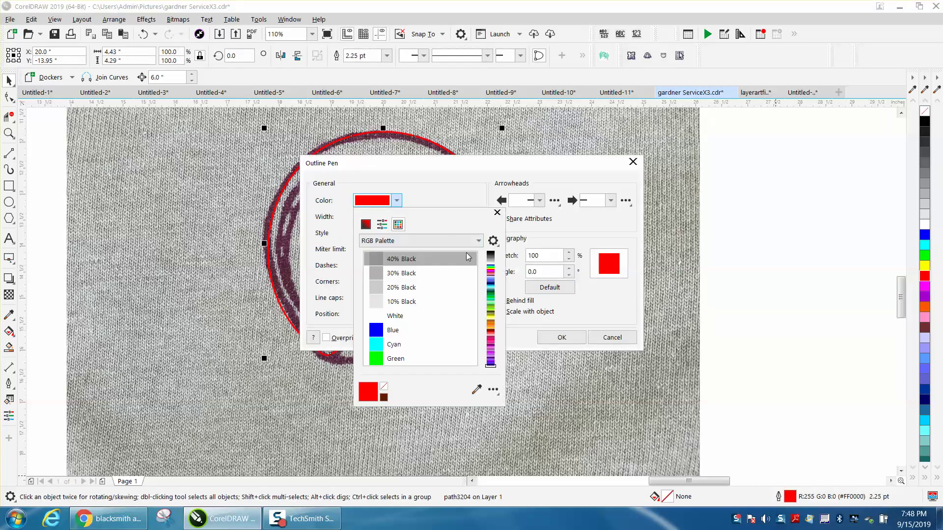
left_click(490, 256)
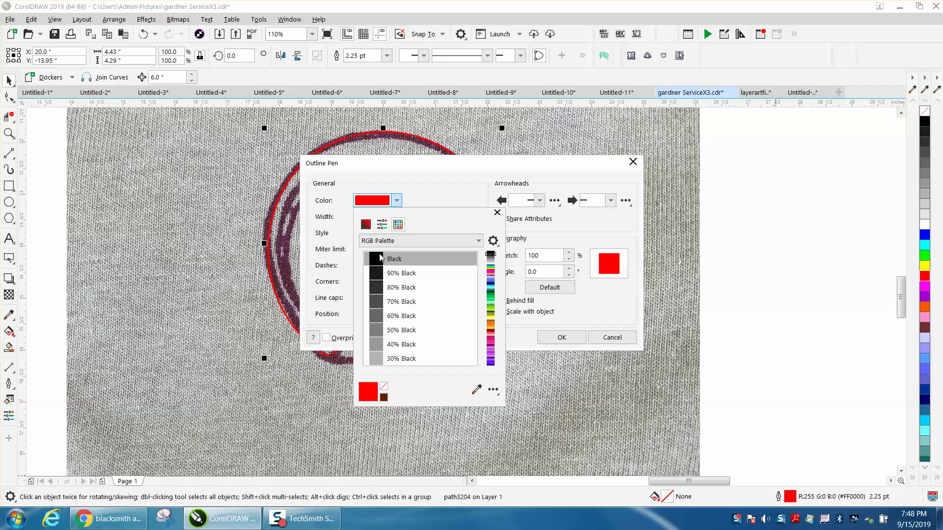
left_click(466, 201)
Set the horseshoe's outline width to 10 pt and make the outline scale with the object
left_click(396, 216)
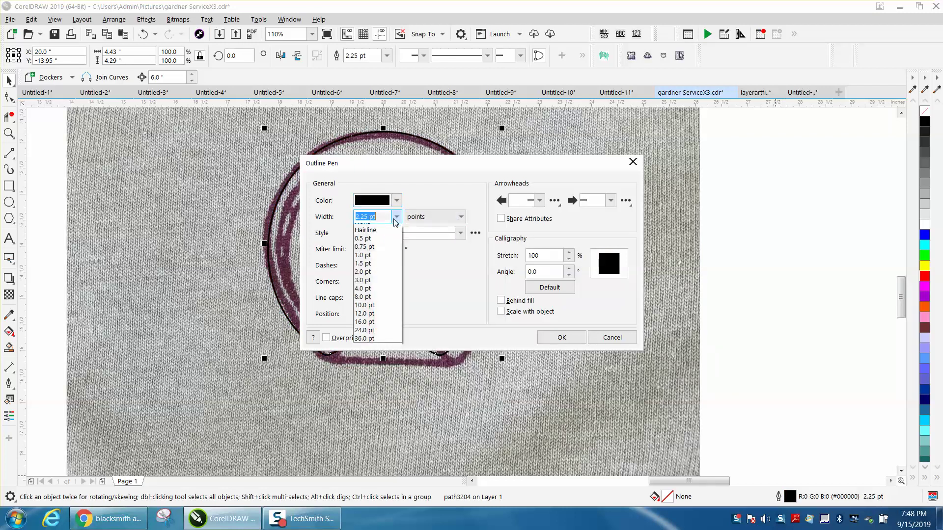
left_click(370, 328)
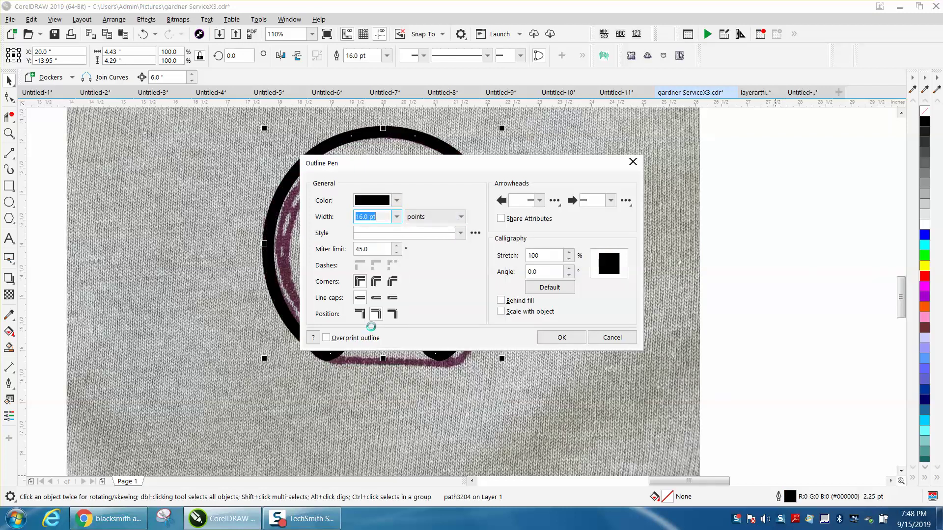
left_click(396, 217)
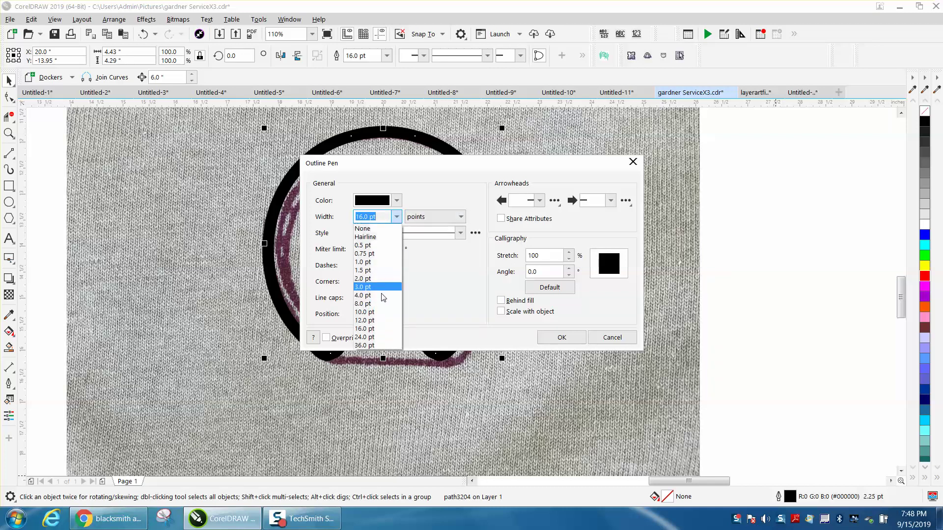
left_click(374, 313)
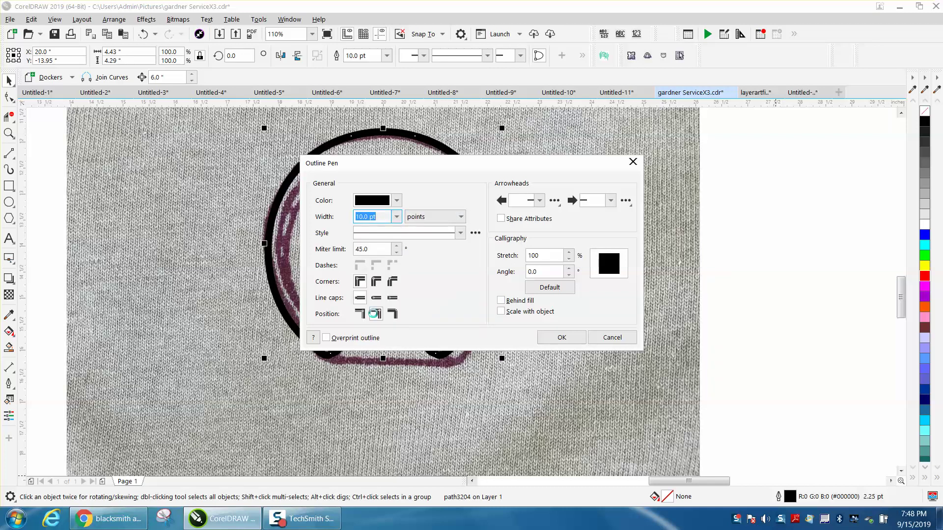
left_click(501, 311)
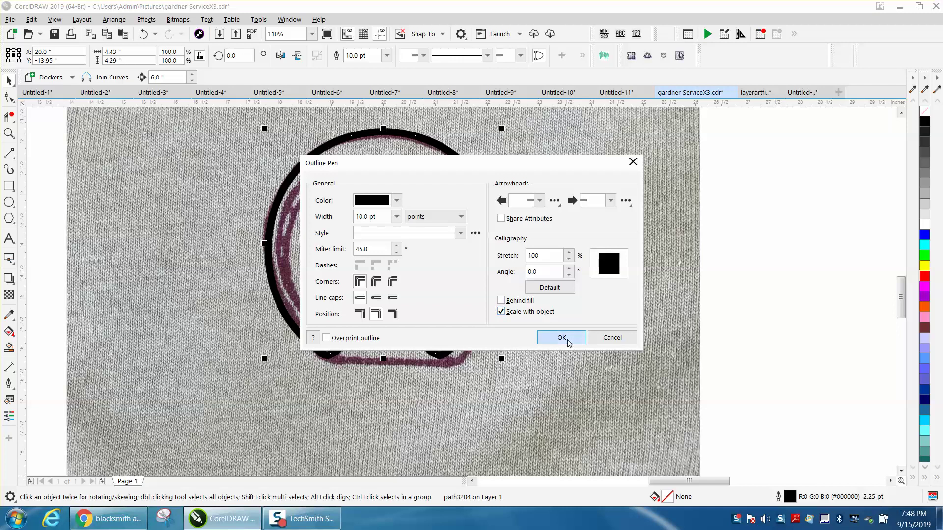
left_click(568, 340)
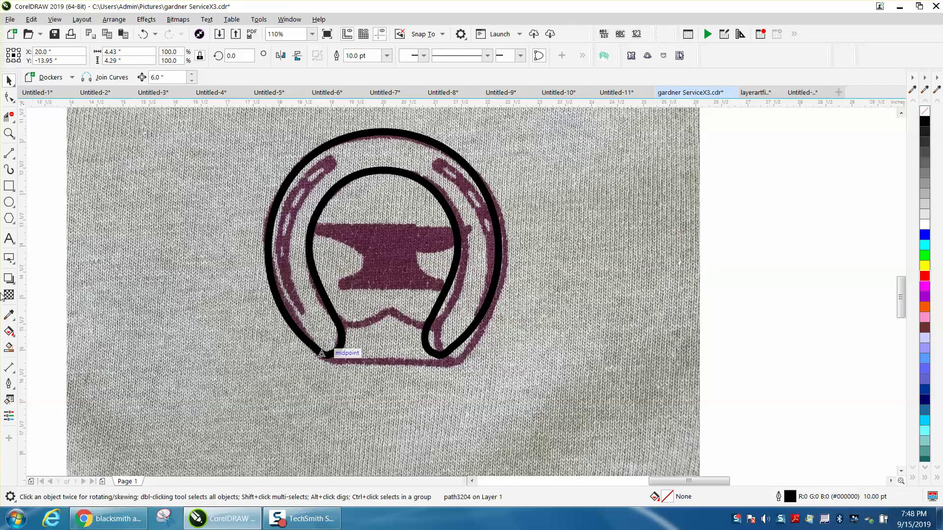
Draw a two-point line about 2.18 inches long between the bottom tips of the horseshoe's two heels
left_click(10, 170)
left_click(50, 168)
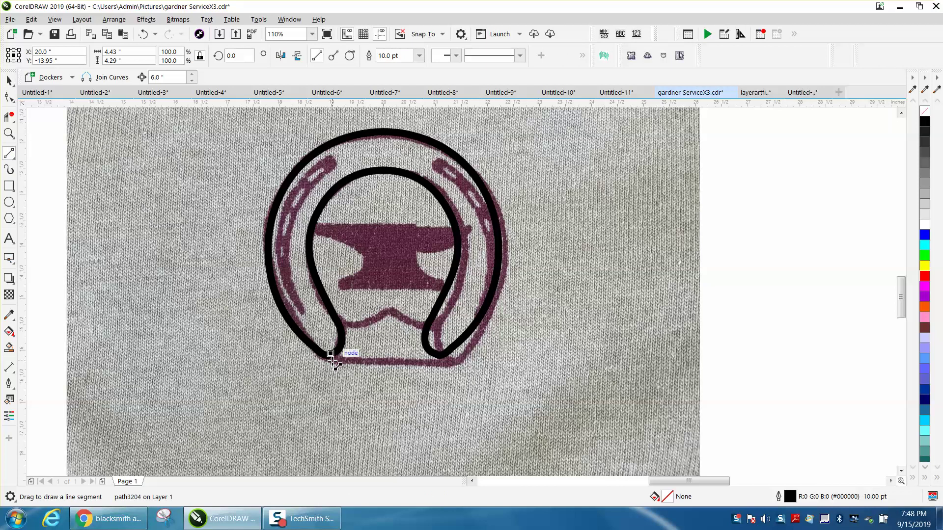
left_click_drag(327, 359, 440, 356)
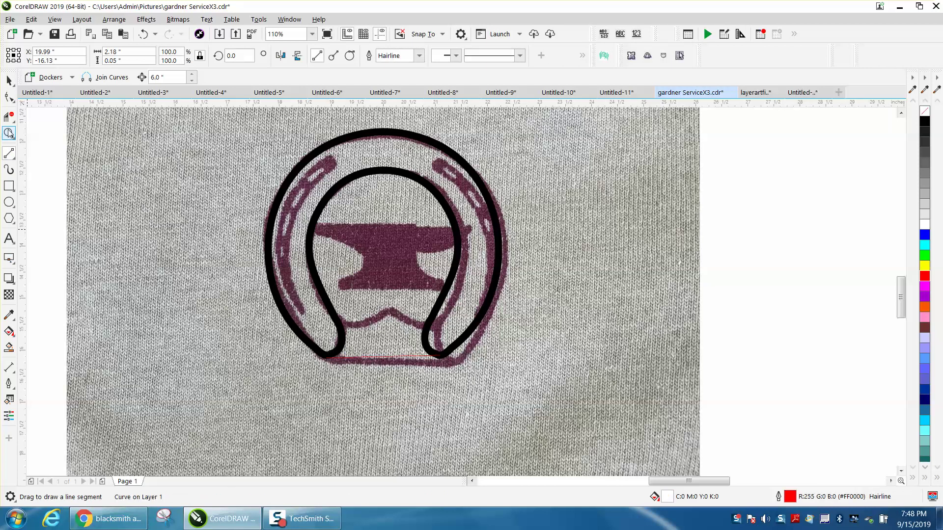
Reposition both end nodes of the bottom line on the tips of the horseshoe's heels with the Shape tool
left_click(5, 132)
left_click_drag(240, 258, 584, 440)
left_click(13, 86)
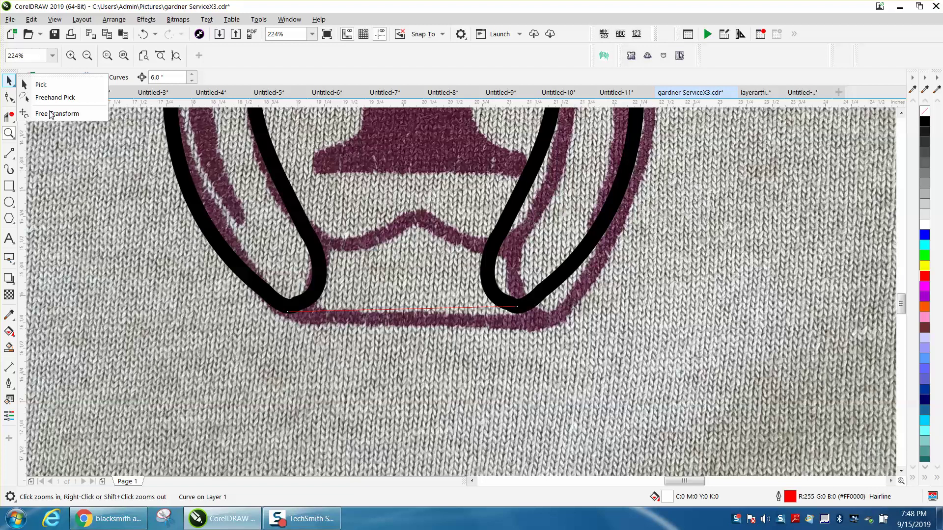
left_click(13, 101)
left_click(41, 99)
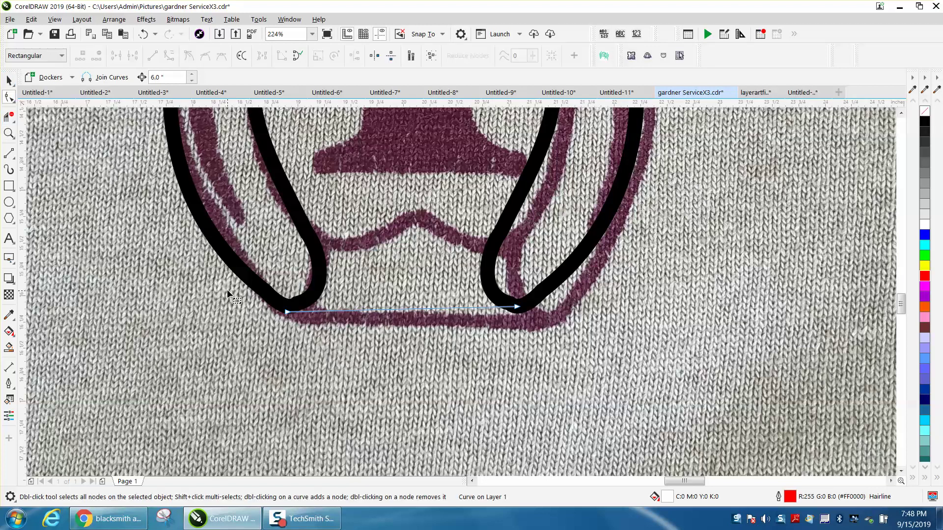
left_click_drag(287, 311, 288, 307)
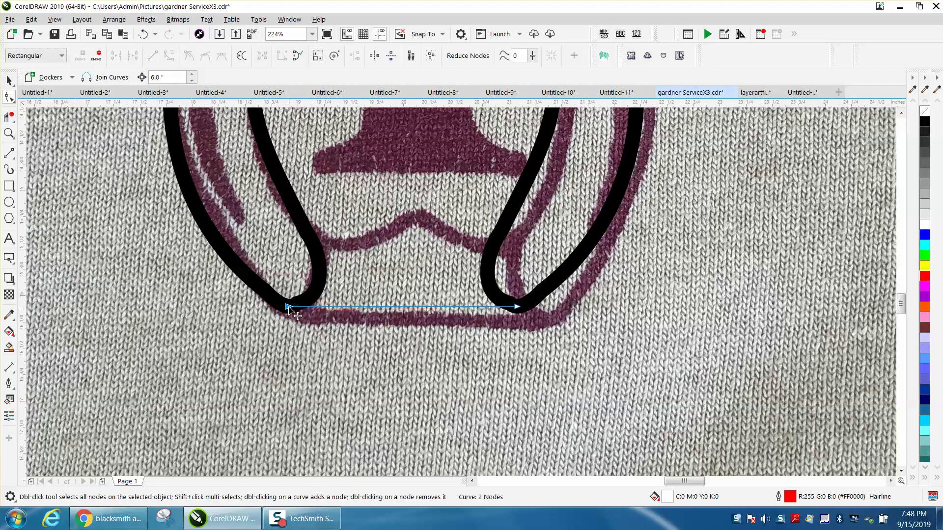
left_click_drag(517, 307, 519, 311)
Set the bottom line's outline to black with a width of 8 pt
left_click(8, 80)
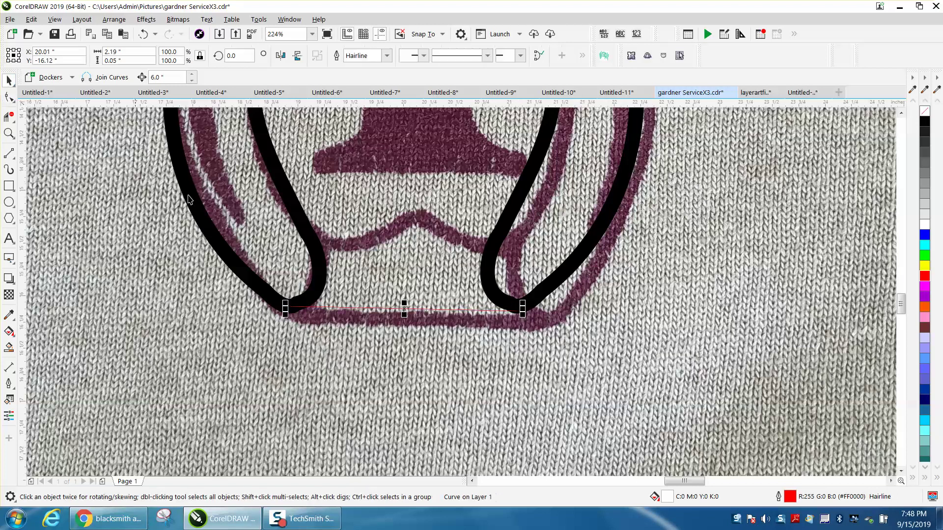
double_click(789, 497)
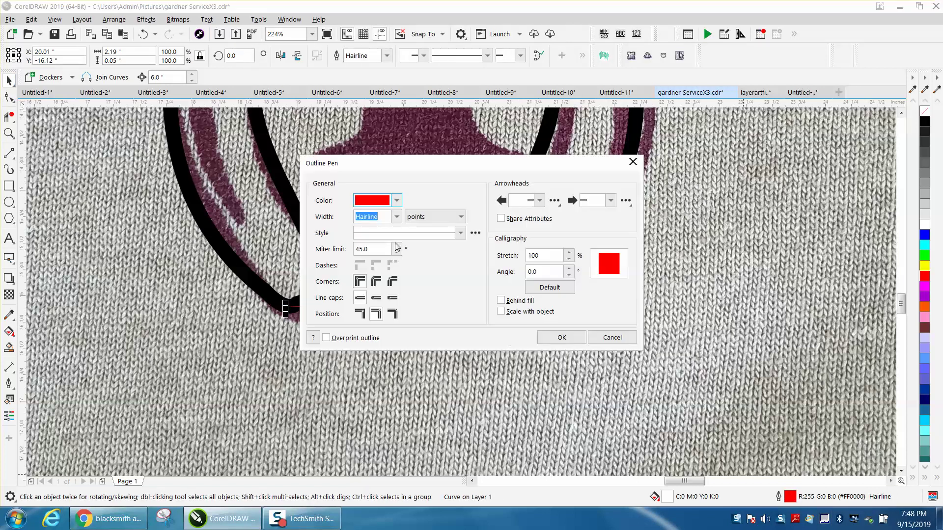
left_click(396, 201)
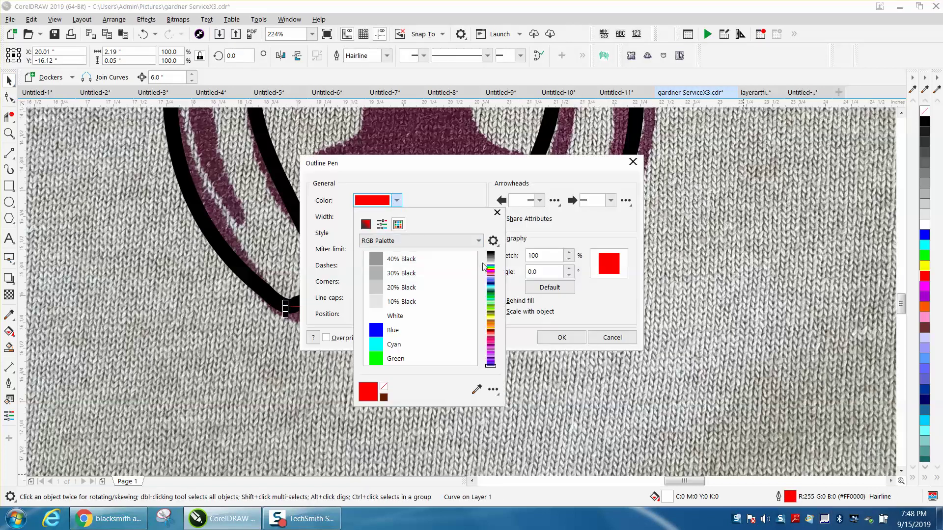
left_click(385, 254)
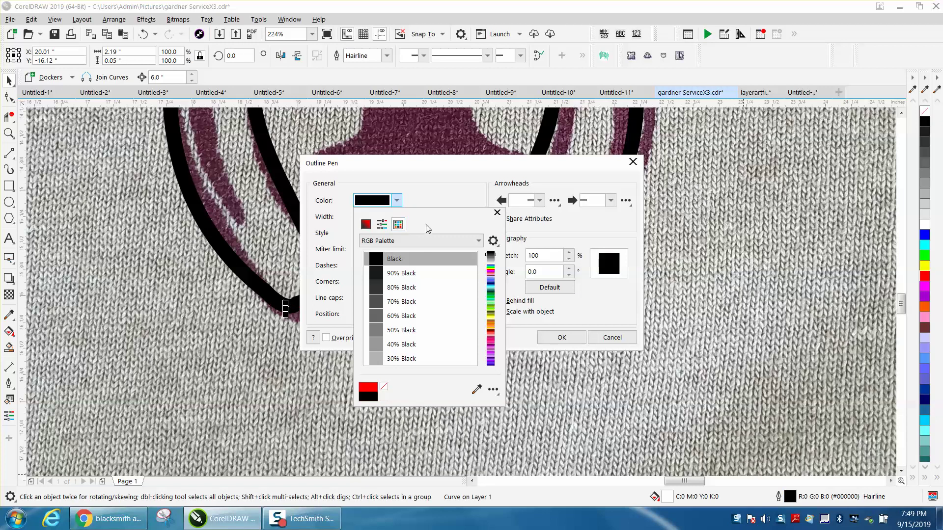
left_click(497, 212)
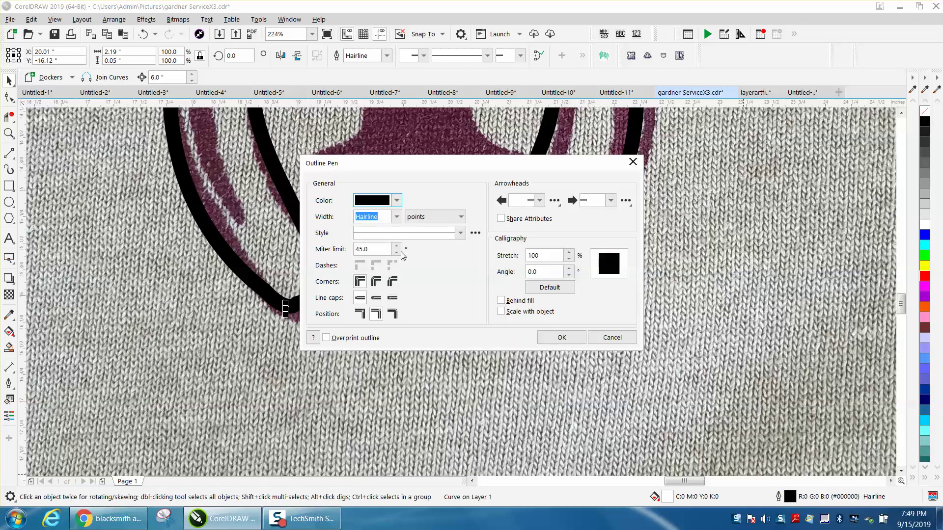
left_click(396, 217)
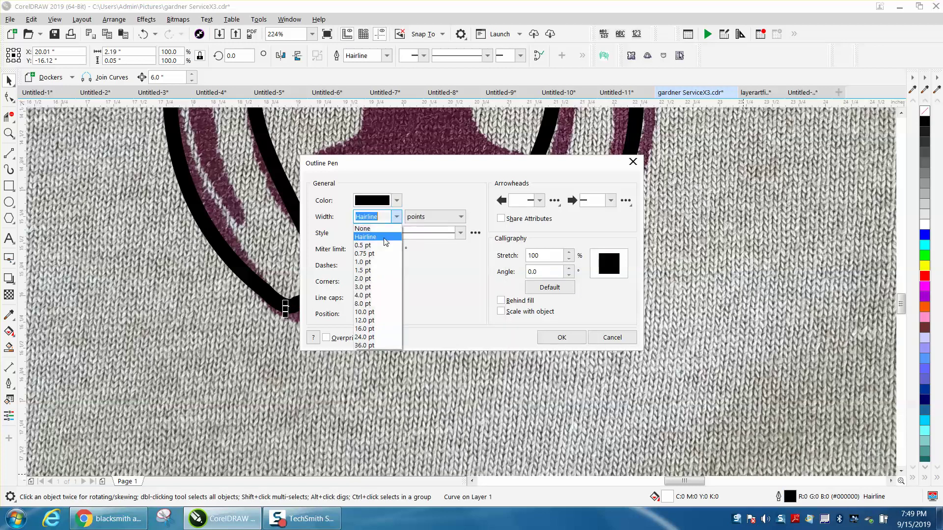
left_click(362, 303)
left_click(552, 340)
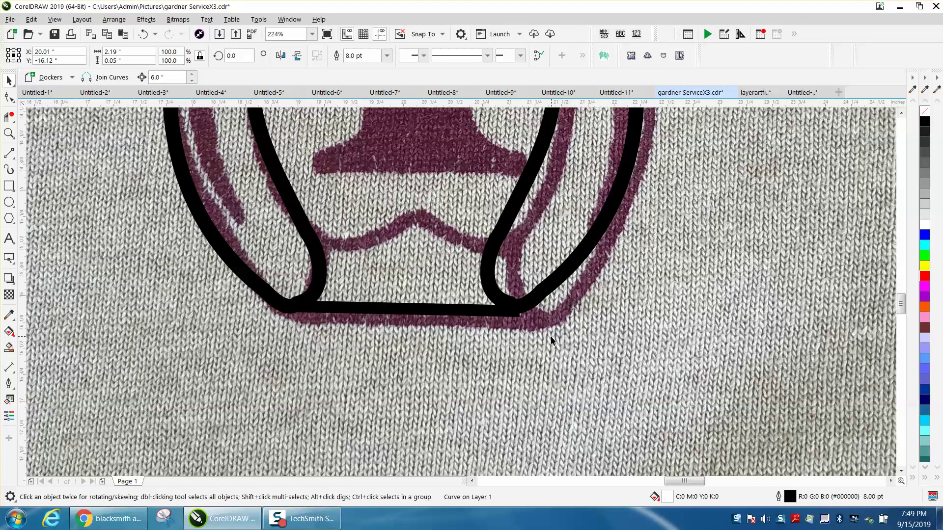
Move the right end node of the bottom line up about 0.03 inches into the horseshoe's heel outline
left_click(9, 133)
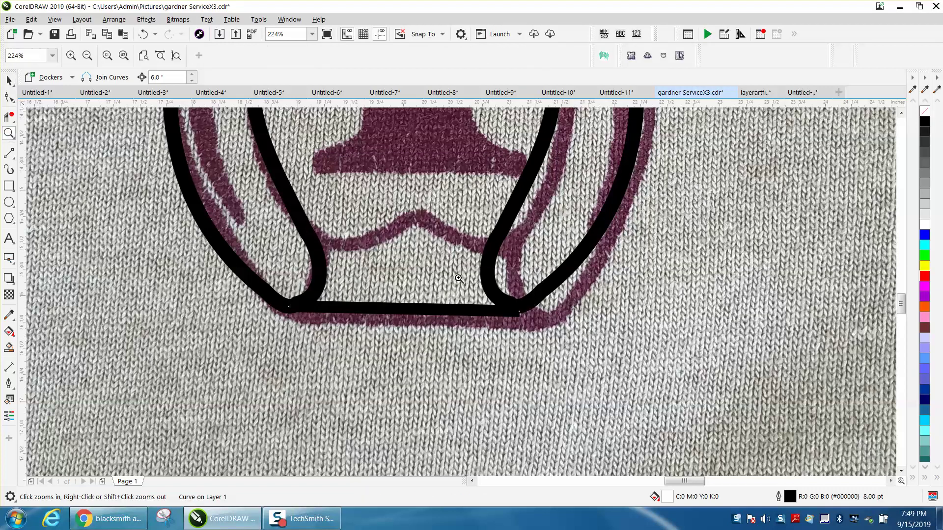
left_click_drag(462, 281, 584, 357)
left_click(9, 97)
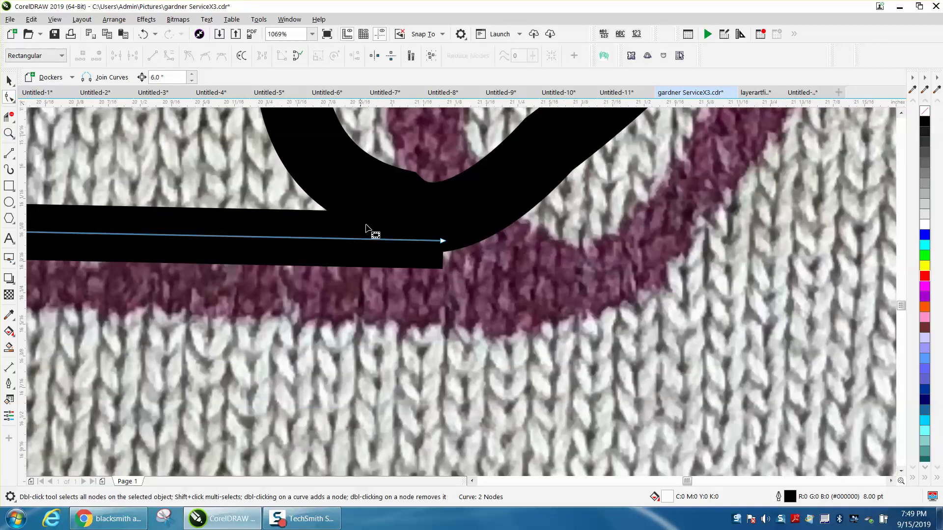
left_click_drag(441, 241, 444, 228)
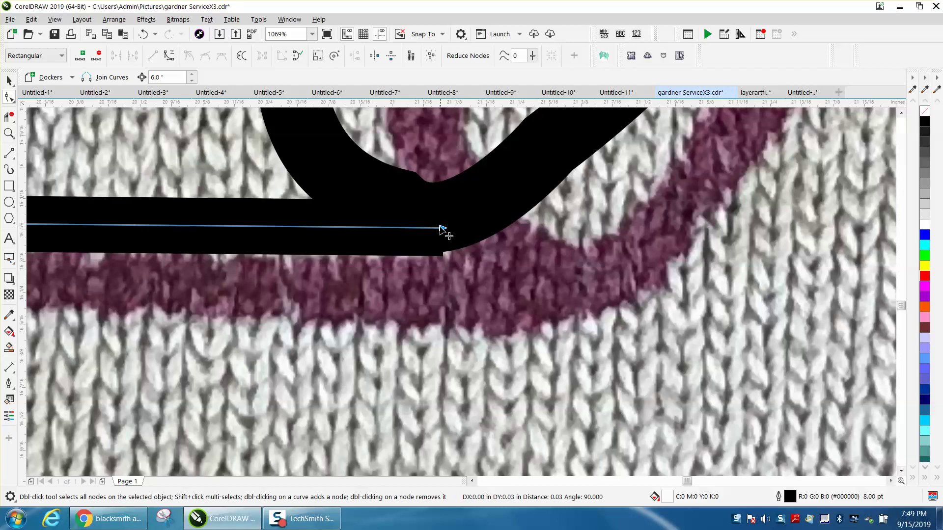
Set the bottom line's outline to scale with the object in the outline pen settings
scroll(422, 185, "down", 5)
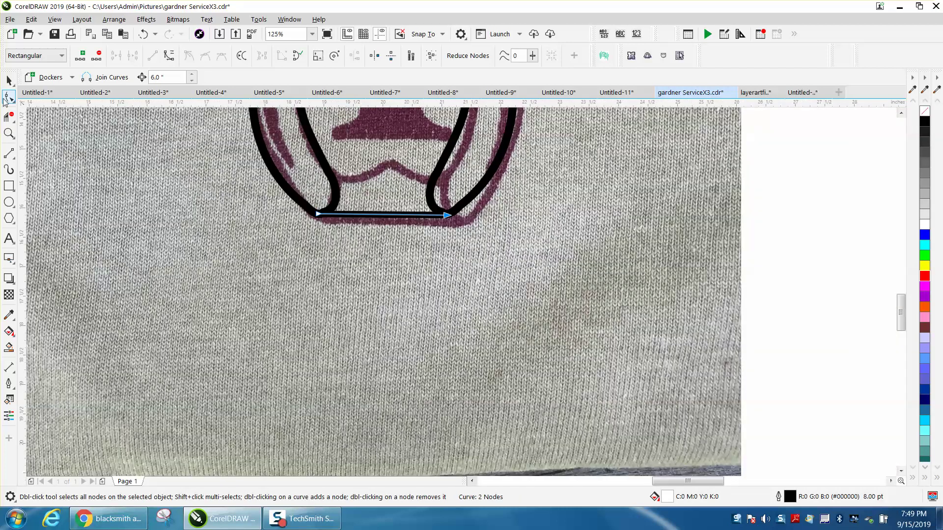
left_click(9, 80)
double_click(791, 491)
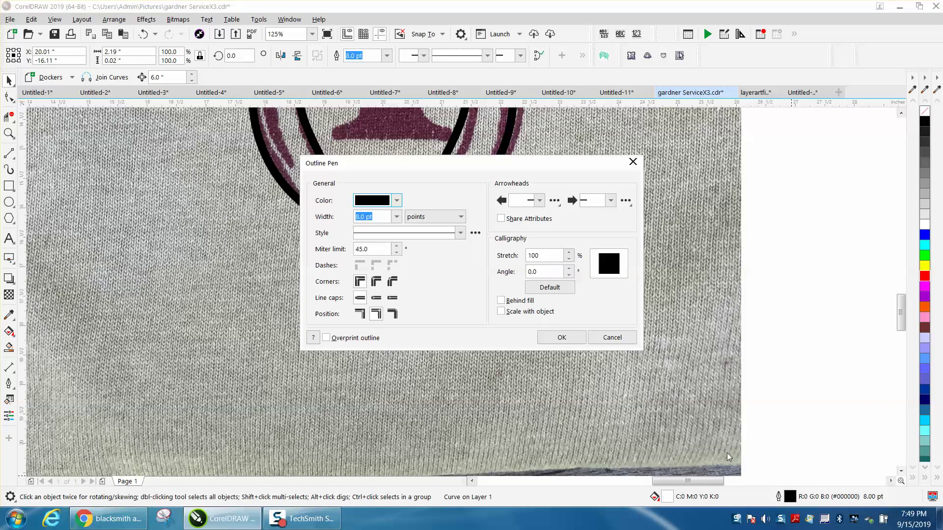
left_click(501, 311)
left_click(561, 337)
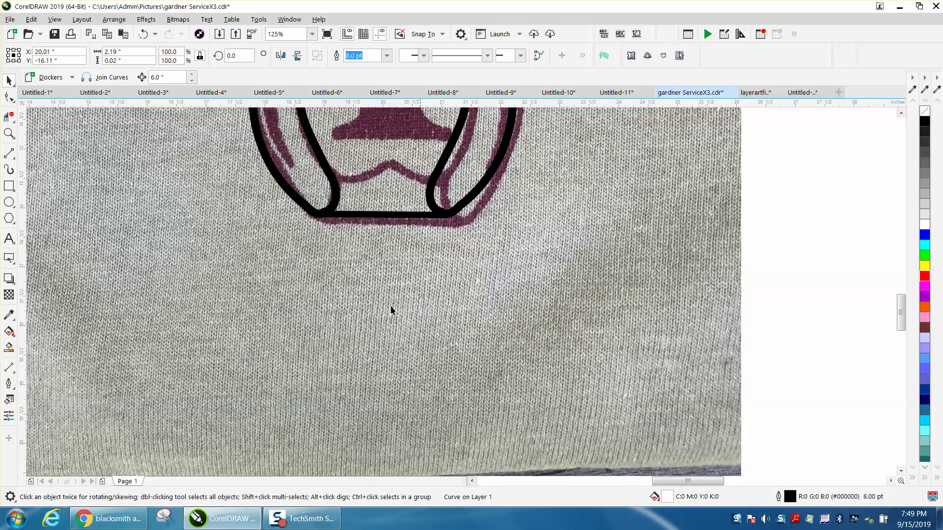
Draw a two-point line about 1.67 inches wide between the horseshoe's inner heel edges, across the printed wavy line
left_click(8, 133)
left_click_drag(237, 145, 521, 253)
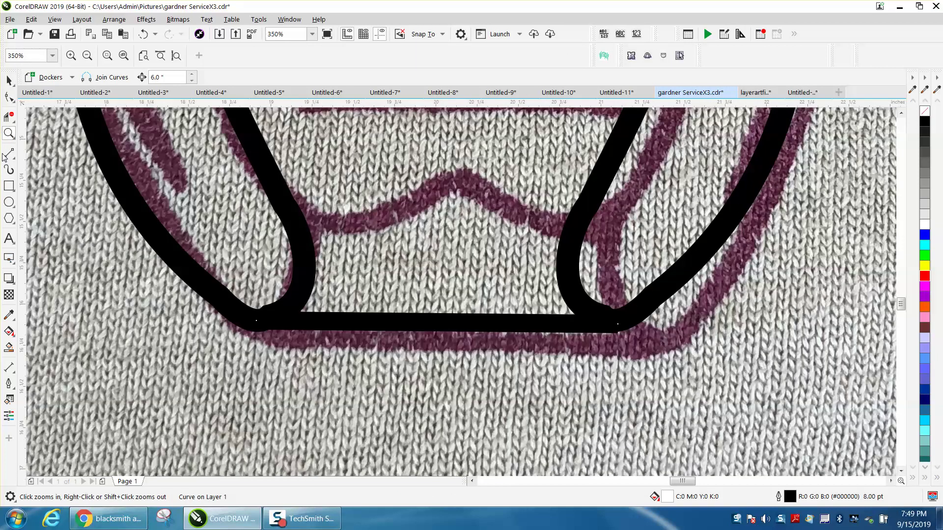
left_click(9, 154)
left_click_drag(308, 224, 576, 224)
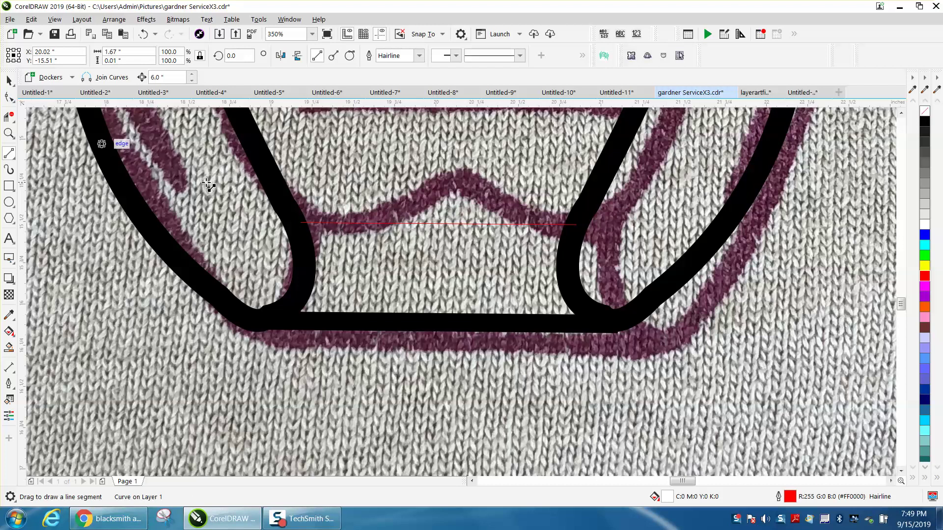
Convert the new line to a curve, add a node near its middle and raise it to the peak of the printed wave
left_click(9, 97)
left_click_drag(261, 200, 635, 257)
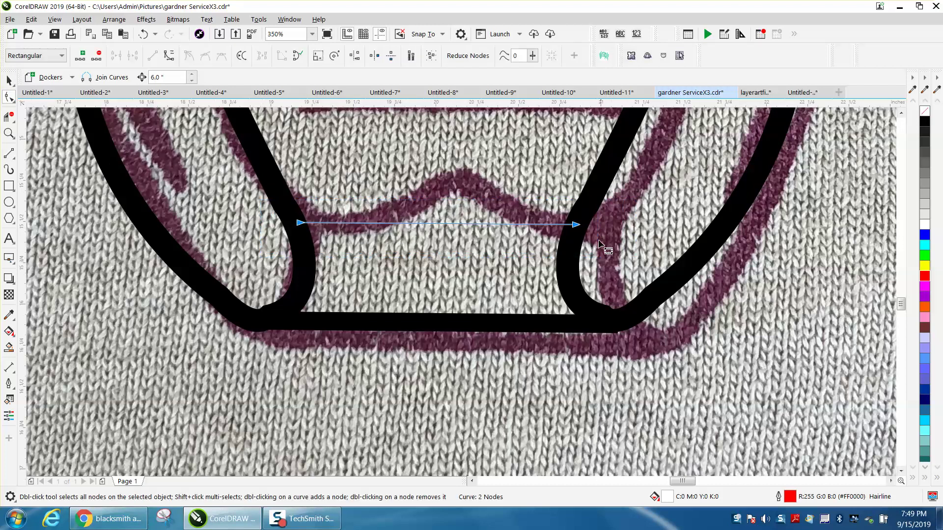
right_click(575, 225)
left_click(604, 275)
double_click(453, 225)
left_click_drag(452, 225, 457, 183)
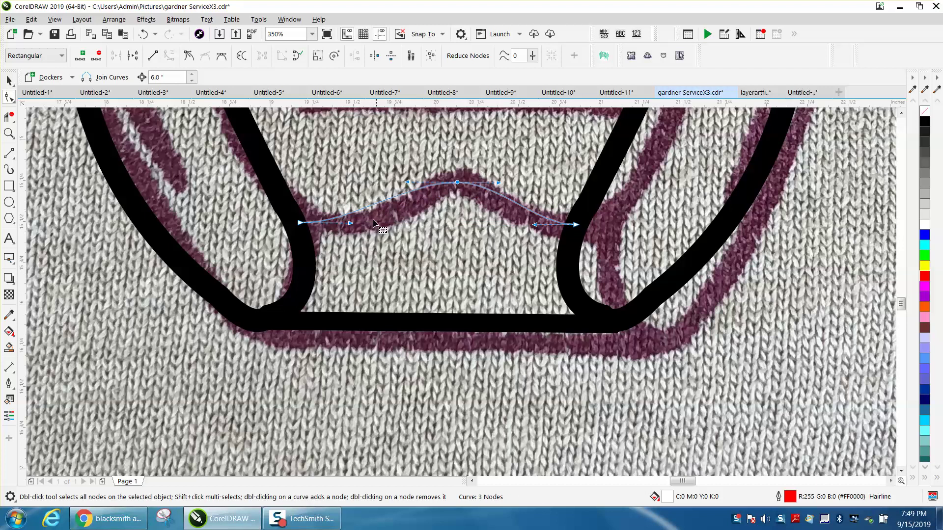
Bend both sides of the wavy curve along the printed line with the node handles and nudge its left end node upward
left_click_drag(350, 224, 376, 250)
left_click(577, 224)
left_click_drag(534, 225, 525, 238)
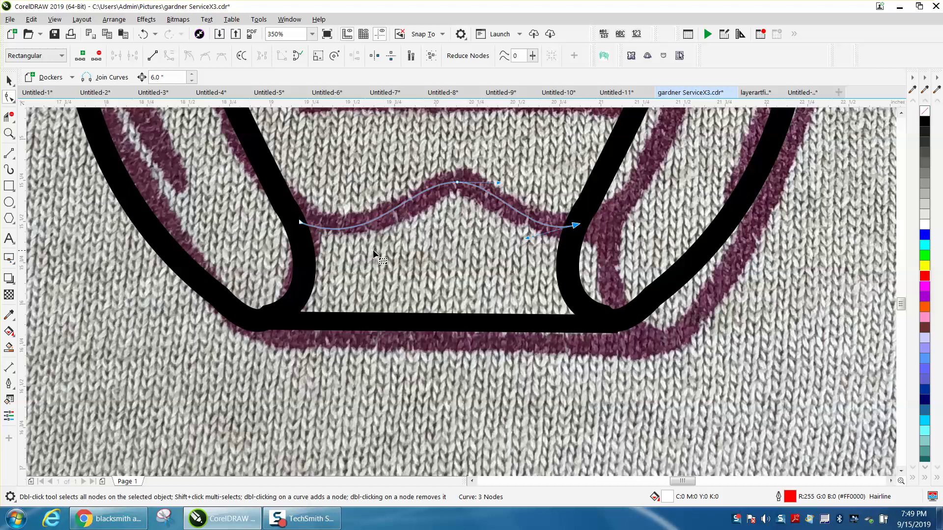
left_click_drag(300, 221, 301, 220)
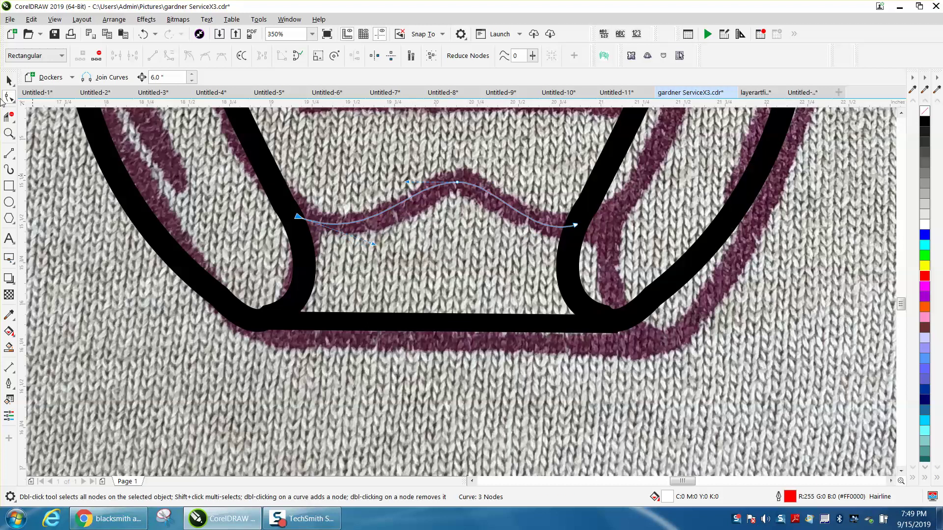
Set the wavy curve's outline width to 8 pt and make the outline scale with the object
left_click(8, 80)
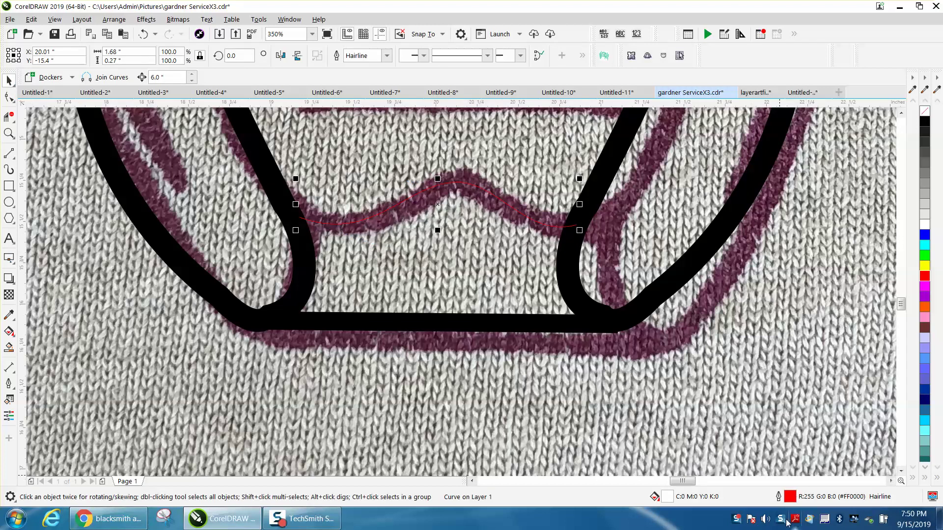
double_click(788, 497)
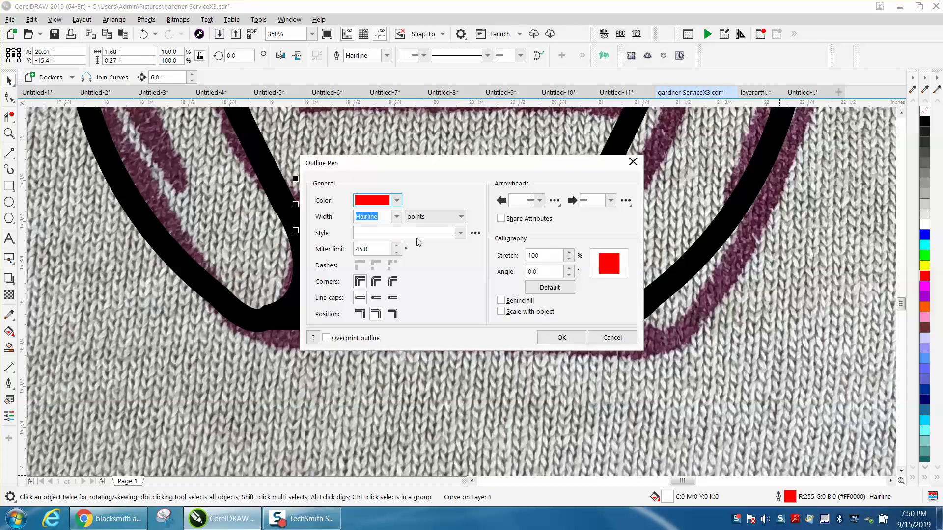
left_click(397, 217)
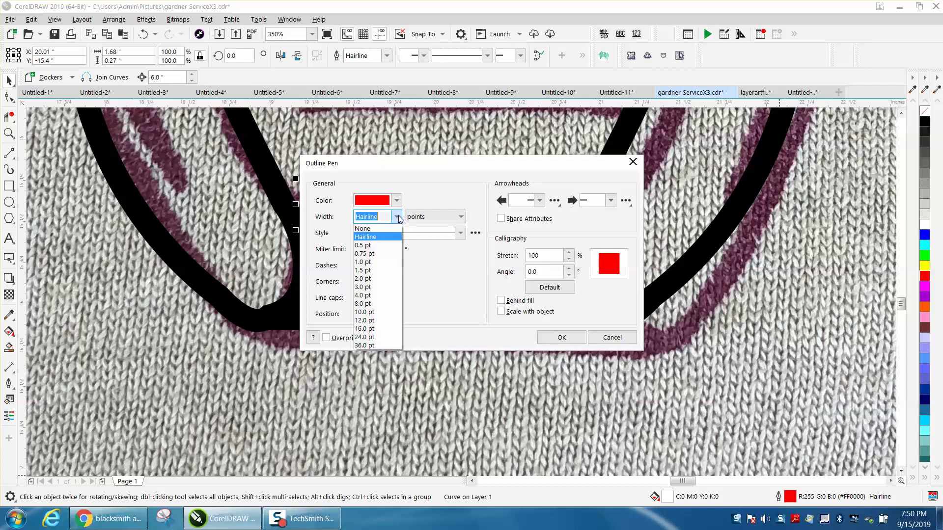
left_click(369, 304)
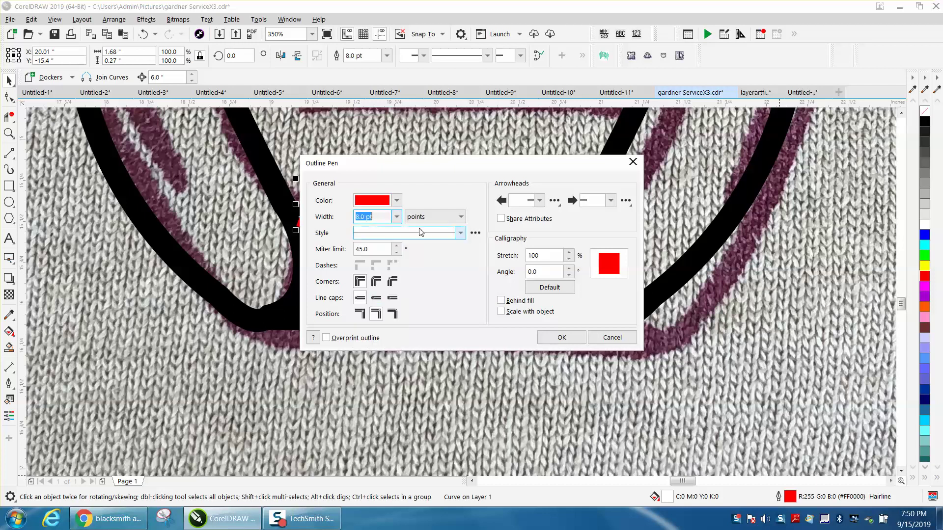
left_click(396, 205)
scroll(491, 255, "up", 2)
left_click(593, 308)
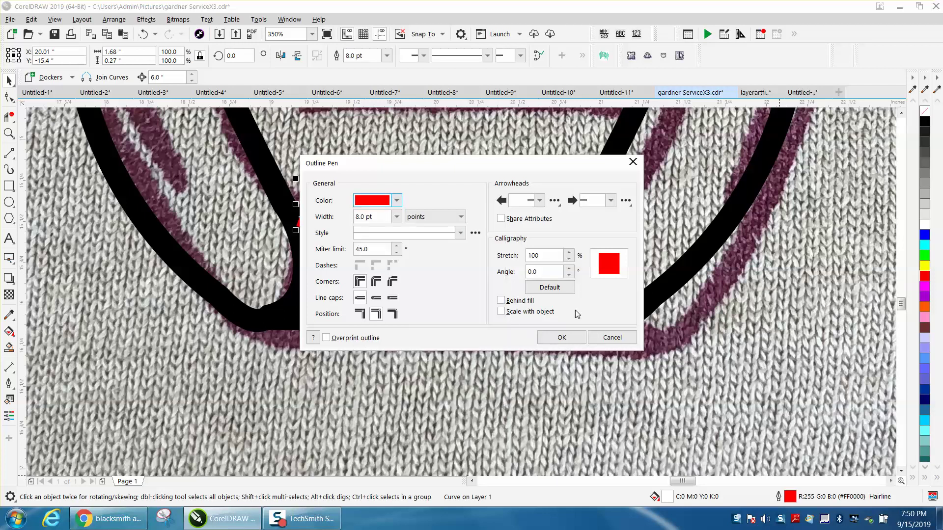
left_click(501, 312)
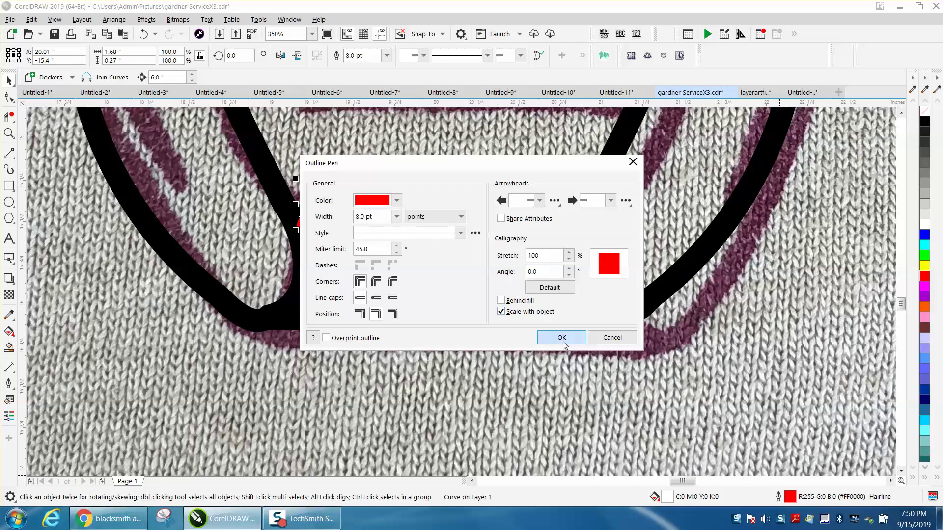
left_click(562, 338)
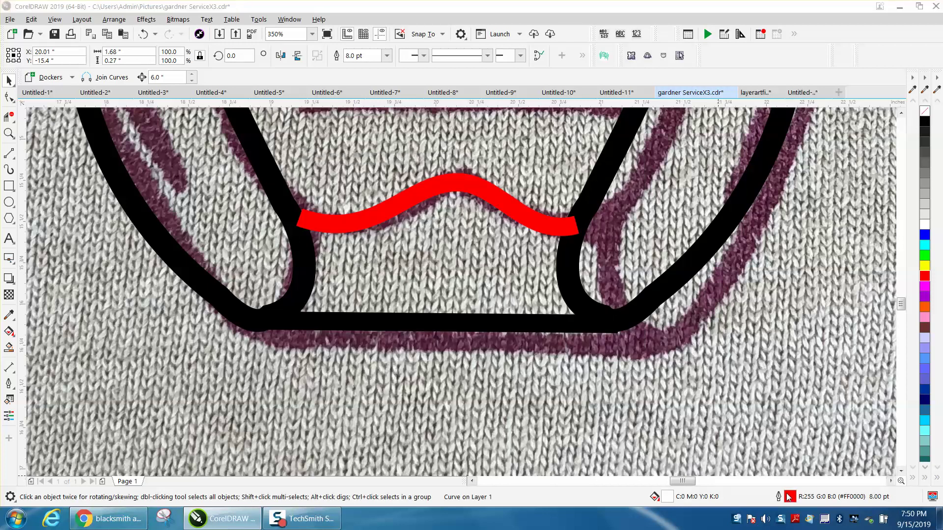
Change the wavy curve's outline color to Black from the RGB palette
double_click(787, 497)
left_click(396, 200)
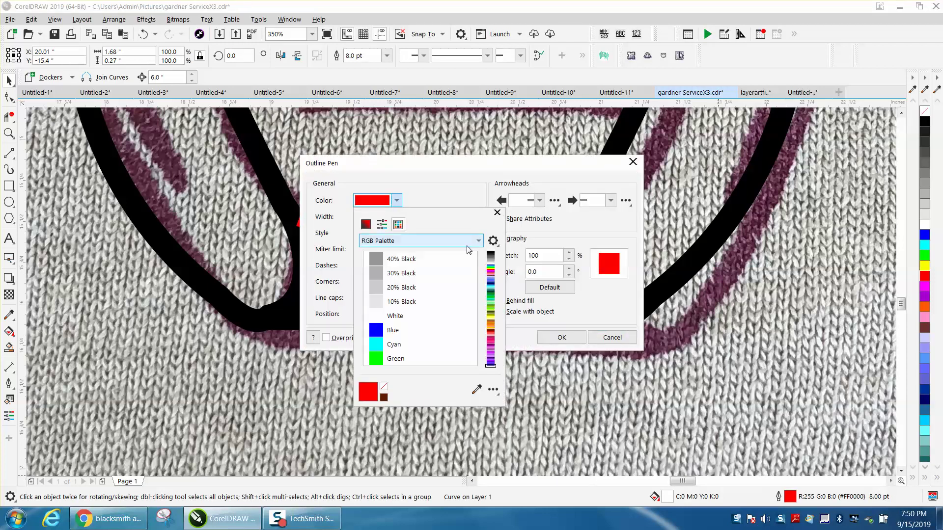
left_click(390, 257)
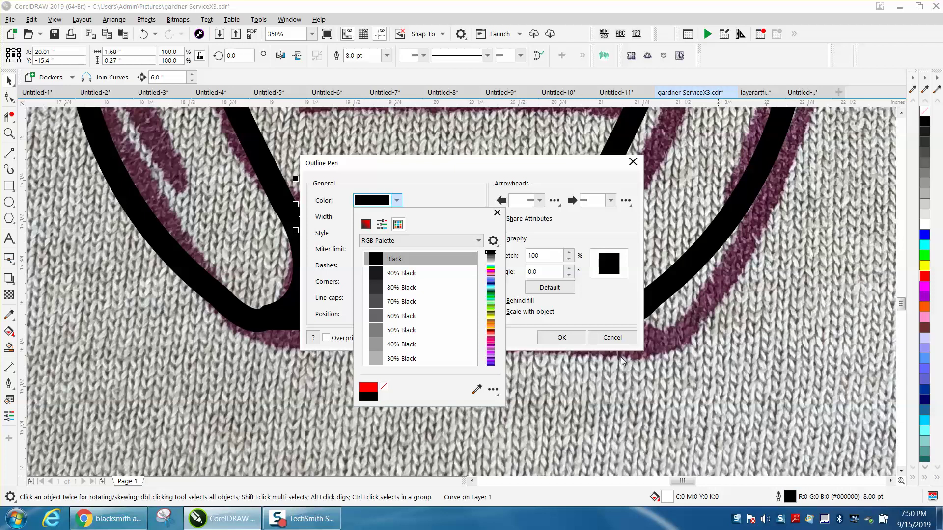
left_click(565, 337)
left_click(565, 337)
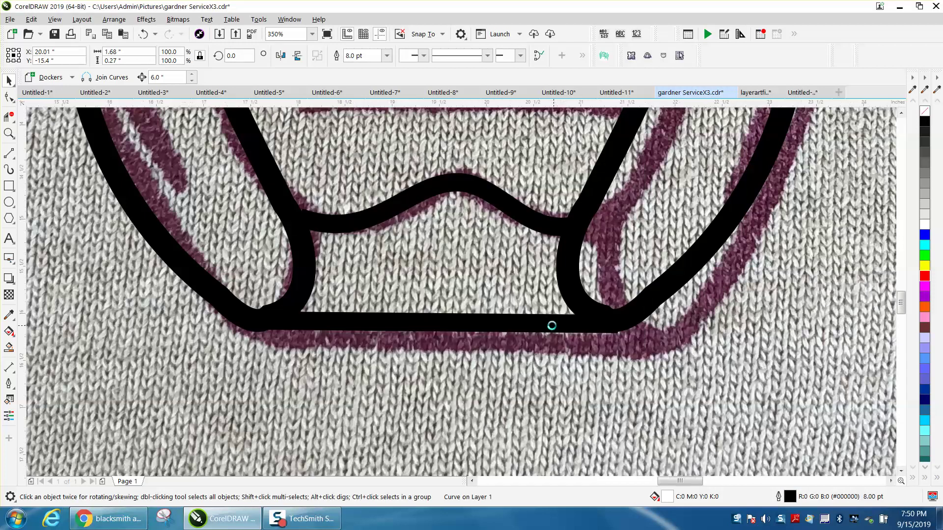
Move the separate black anvil onto the left part of the printed anvil inside the horseshoe
scroll(548, 325, "down", 2)
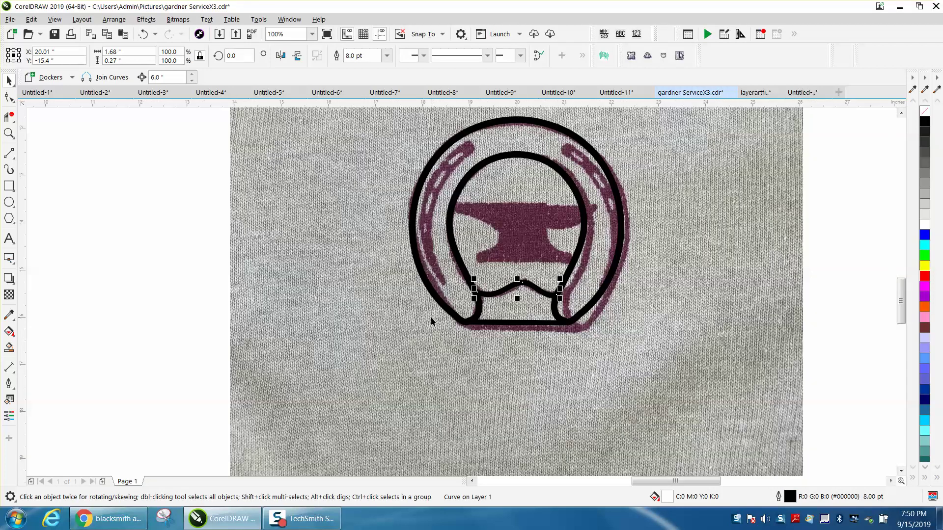
scroll(527, 263, "down", 1)
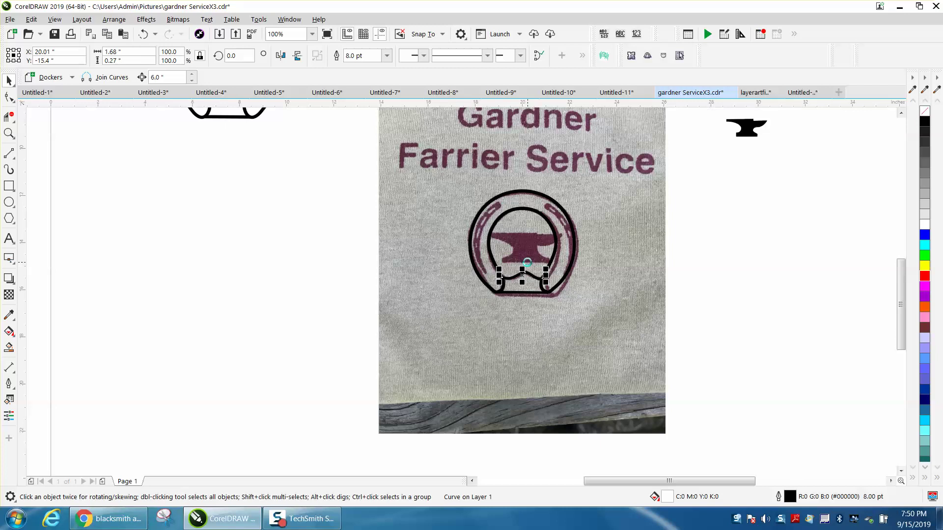
left_click_drag(743, 132, 506, 240)
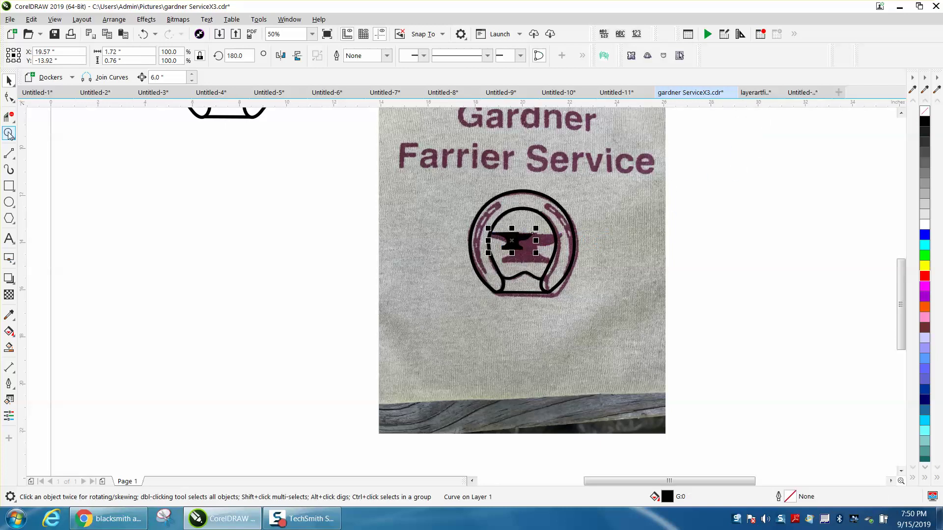
Enlarge the anvil to about 3.02 by 1.33 inches and shift it slightly left over the printed anvil
left_click(9, 133)
left_click_drag(430, 212, 681, 350)
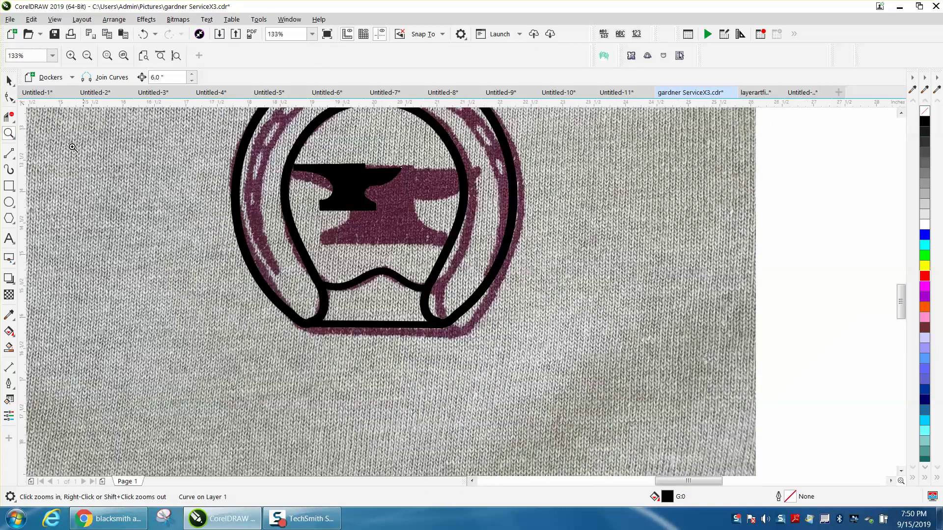
left_click(9, 82)
left_click_drag(404, 214, 486, 250)
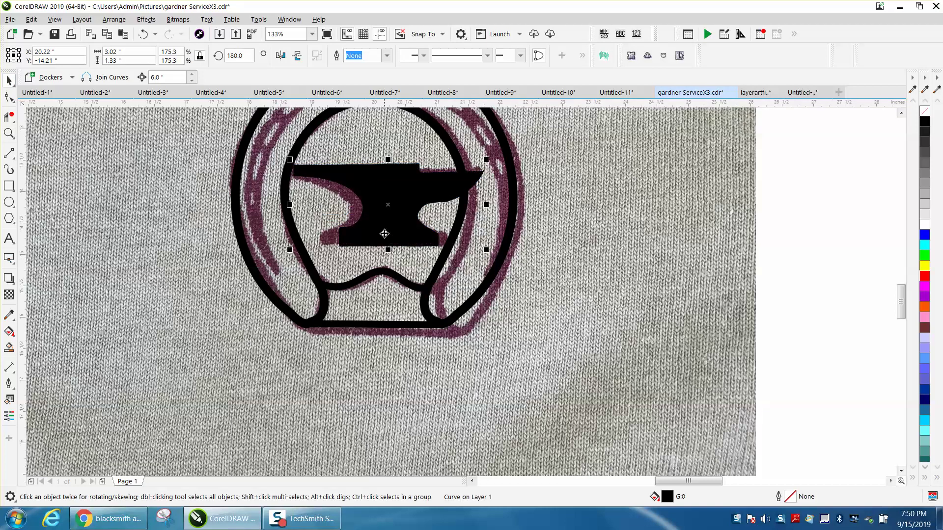
left_click_drag(388, 212, 384, 211)
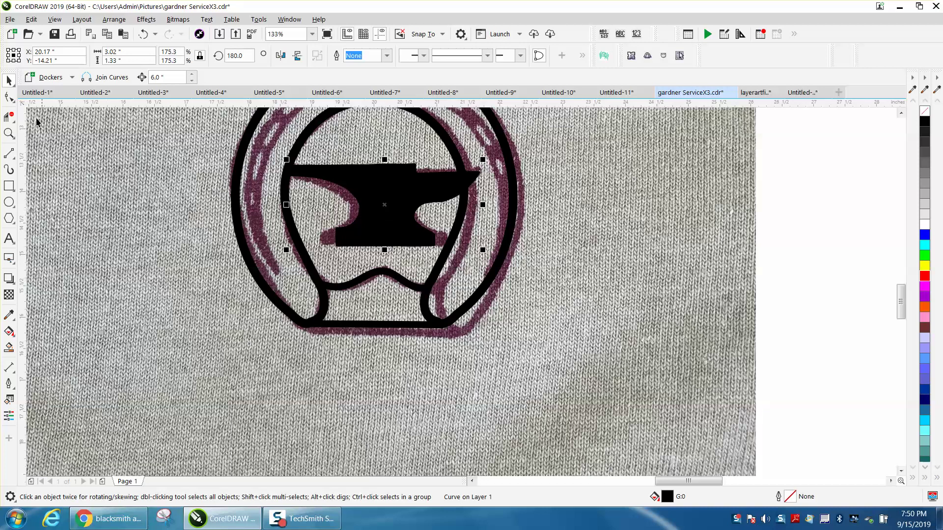
Extend the left foot of the anvil's base outward to the end of the printed foot using the Shape tool
left_click(8, 97)
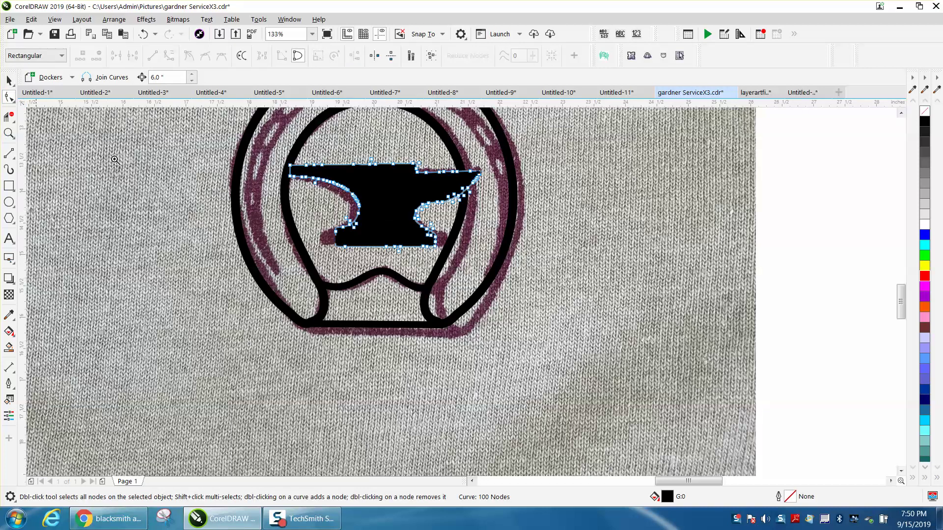
left_click_drag(221, 193, 517, 305)
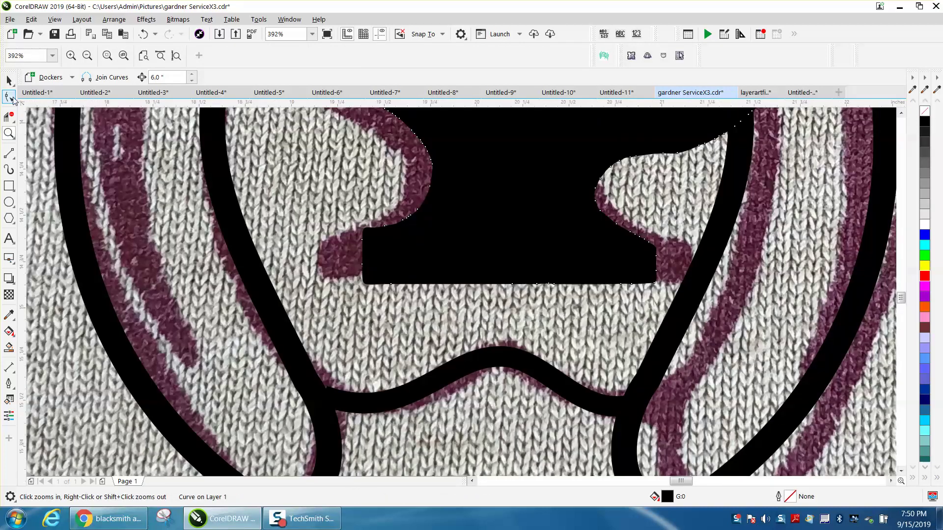
left_click(9, 97)
left_click_drag(337, 211, 410, 290)
left_click_drag(328, 266, 321, 265)
key("Delete")
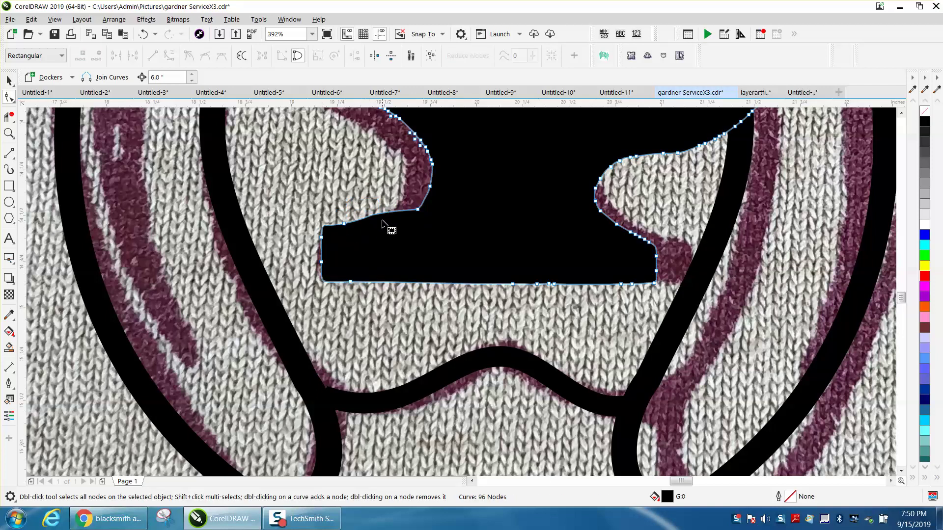
Delete the surplus node above the anvil's left foot to smooth the curve into the waist
left_click(345, 228)
left_click_drag(383, 216, 392, 233)
key("Delete")
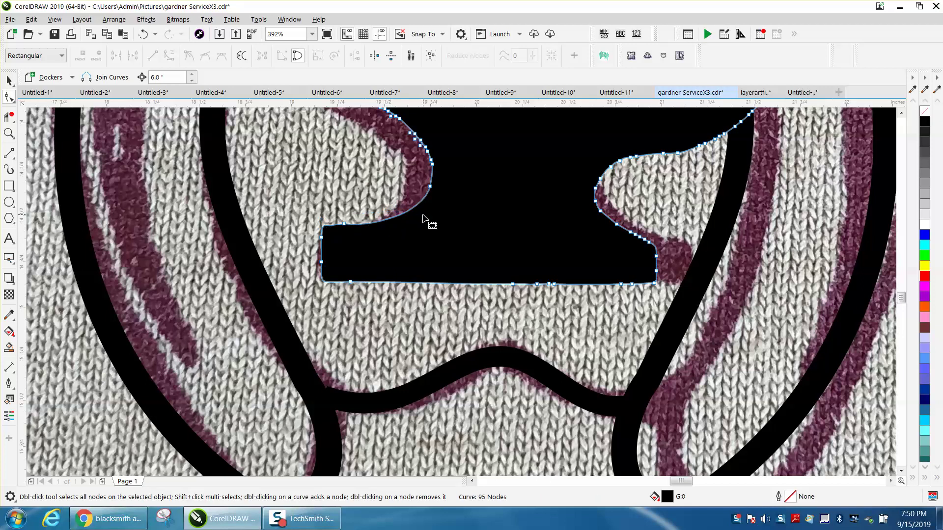
Extend the right foot of the anvil's base outward to the printed foot and delete the surplus nodes on its upper edge
scroll(448, 171, "down", 2)
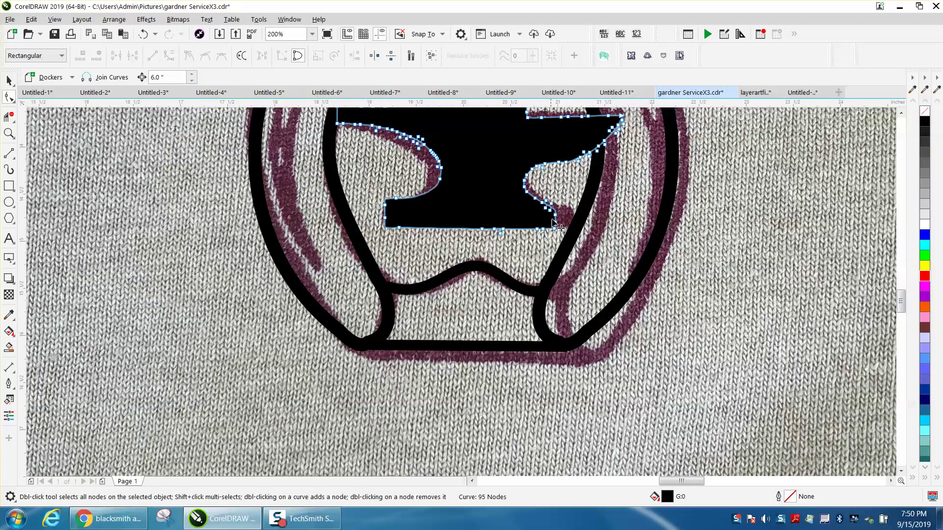
left_click_drag(541, 195, 574, 232)
left_click(730, 252)
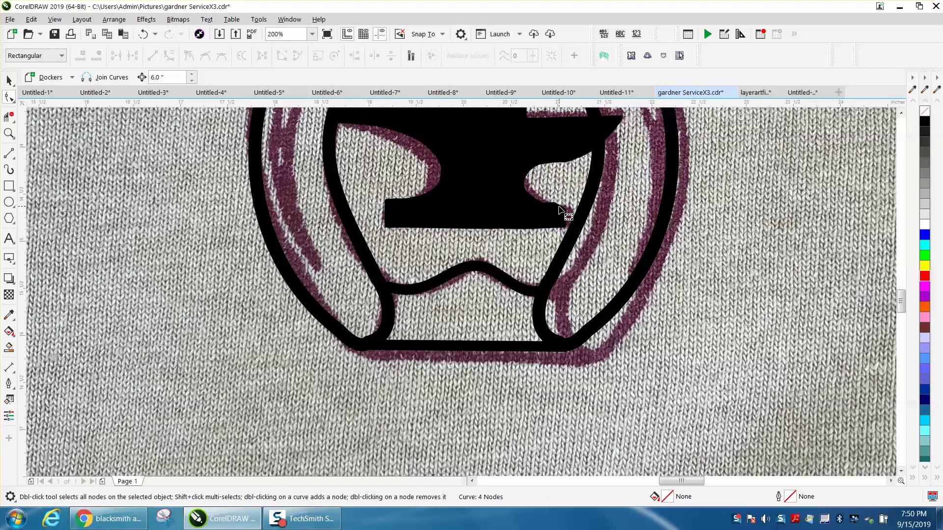
left_click(558, 211)
left_click_drag(562, 196, 546, 209)
key("Delete")
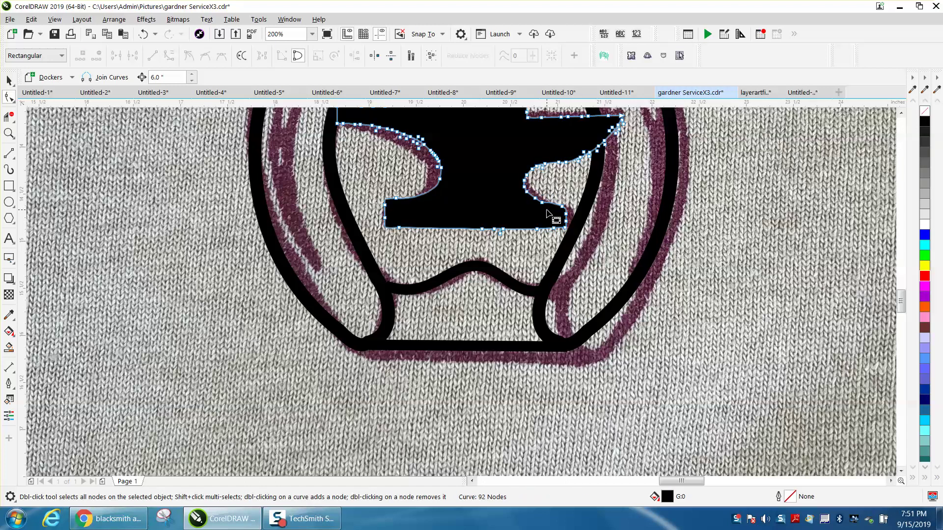
Delete the surplus nodes along the top edge of the anvil's horn with the Shape tool
scroll(545, 211, "down", 2)
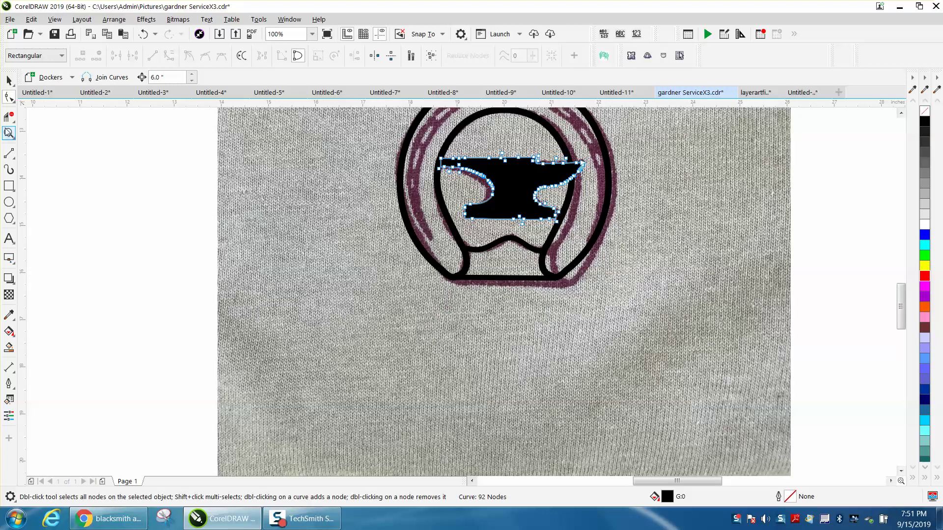
left_click(9, 133)
left_click_drag(523, 148, 628, 214)
left_click(9, 97)
left_click_drag(254, 188, 479, 216)
key("Delete")
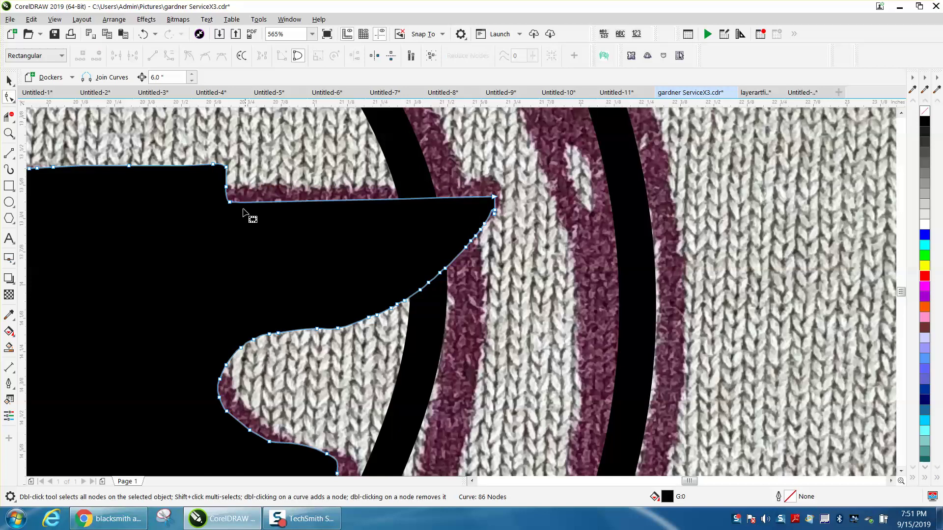
Convert the top edge of the anvil's horn to a straight line
left_click(230, 202)
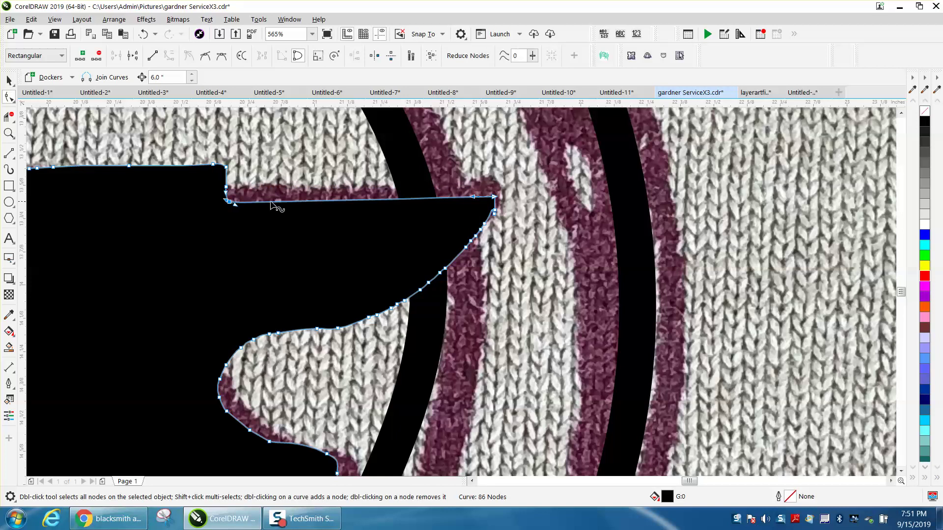
left_click(494, 198)
right_click(494, 198)
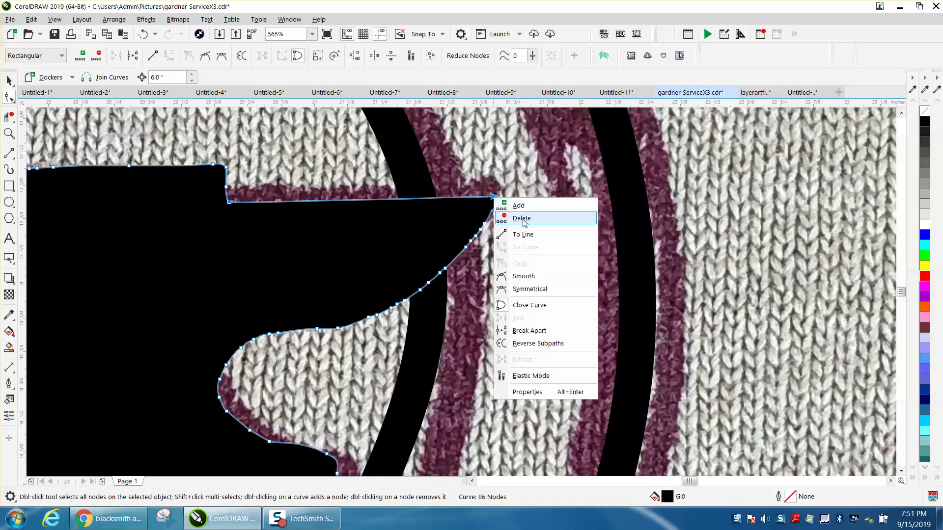
left_click(517, 234)
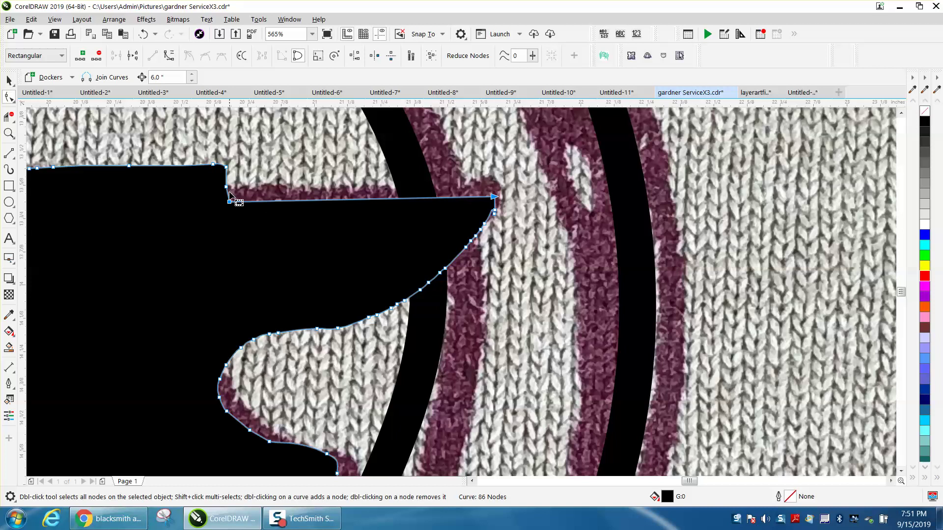
Remove the extra node on the short vertical step above the horn and convert that segment to a straight line
left_click(252, 188)
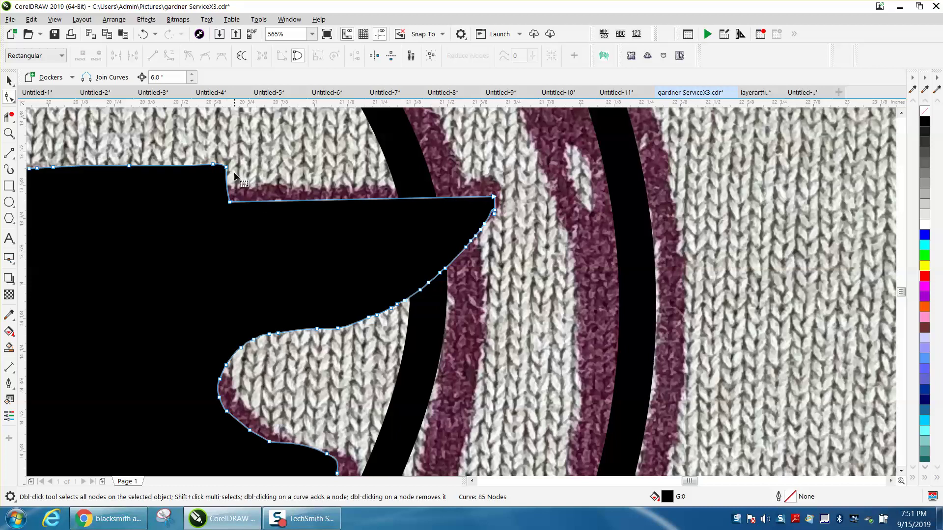
left_click(230, 202)
right_click(232, 204)
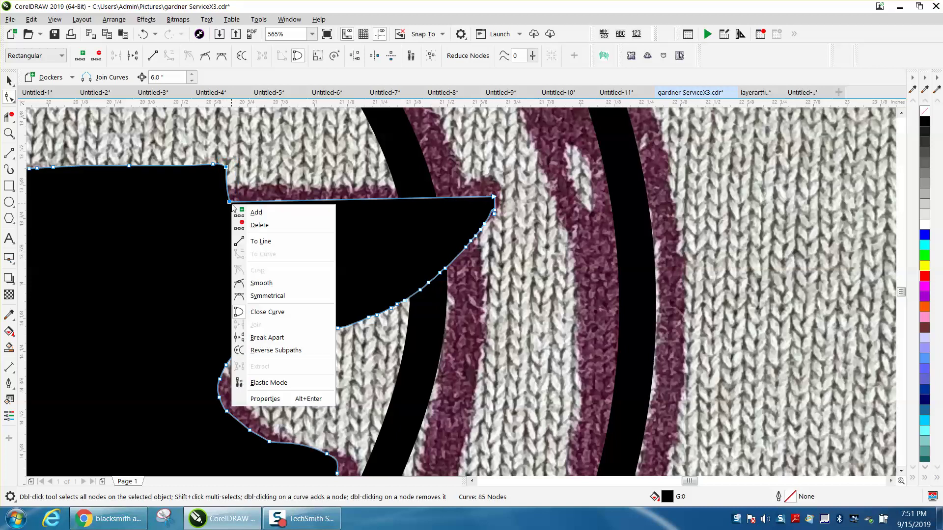
left_click(261, 242)
Delete the extra node at the step's upper corner and the surplus nodes along the anvil's top face
left_click(219, 178)
double_click(213, 166)
scroll(216, 172, "down", 4)
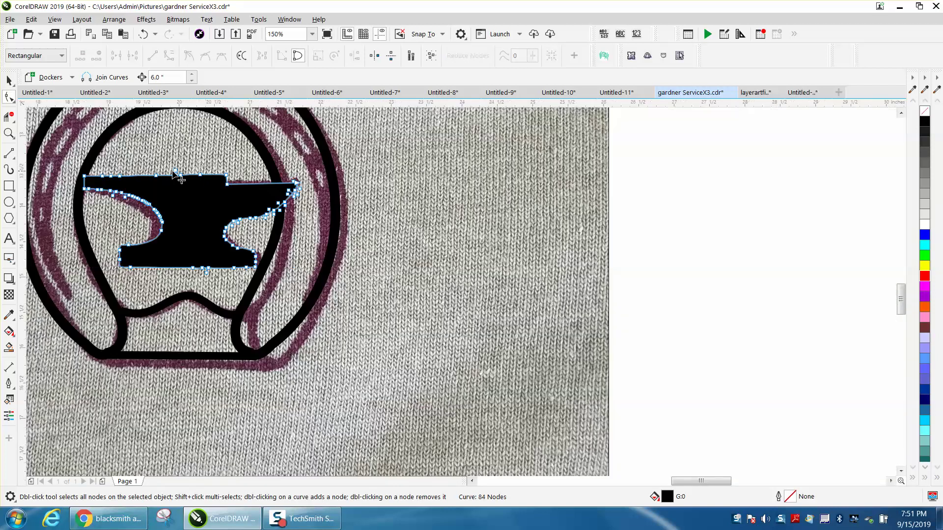
left_click_drag(150, 162, 211, 183)
key("Delete")
scroll(219, 184, "down", 2)
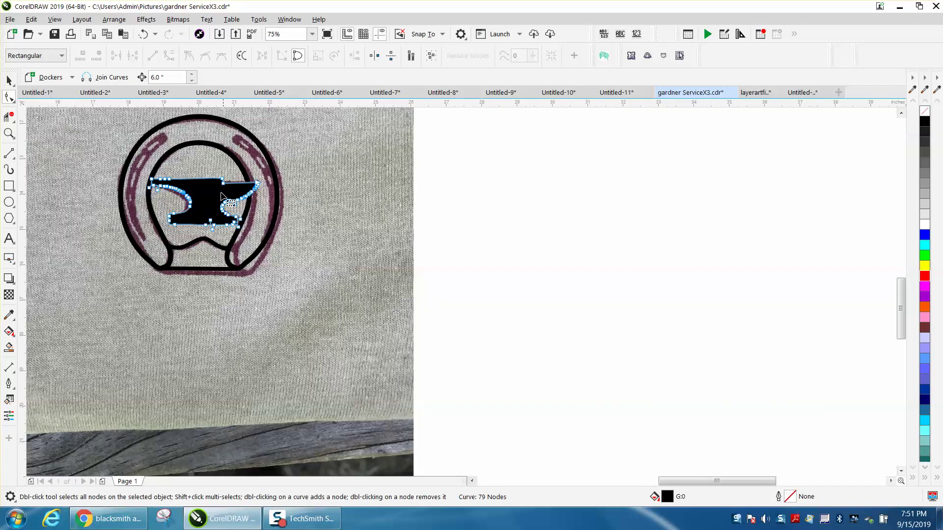
Draw 3-point curves along the inner and outer edges of the horseshoe's left printed groove, about 0.91 by 2.81 and 1.17 by 3.05 inches
left_click(8, 133)
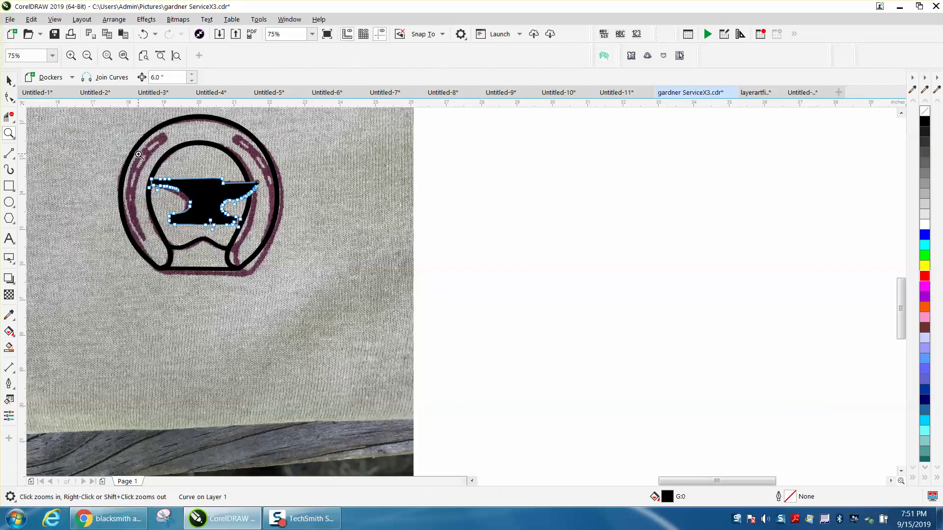
left_click_drag(121, 131, 409, 304)
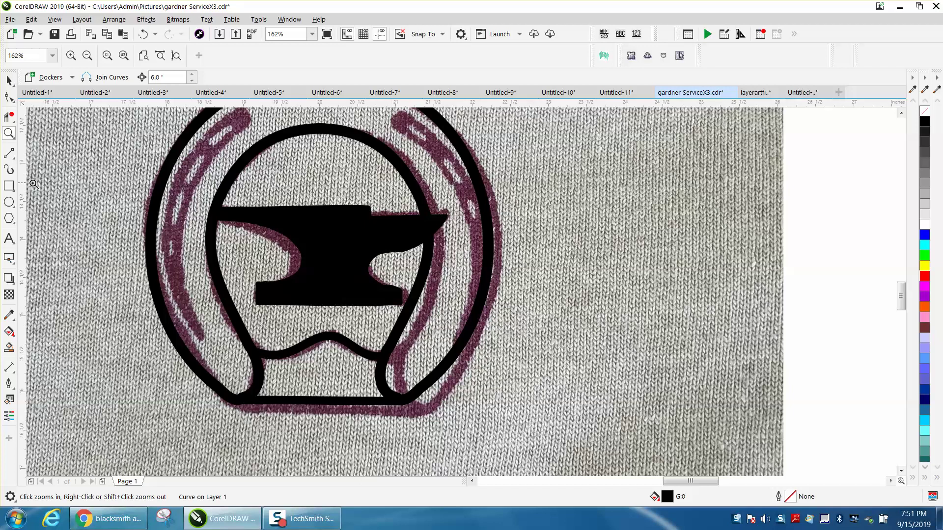
left_click(14, 157)
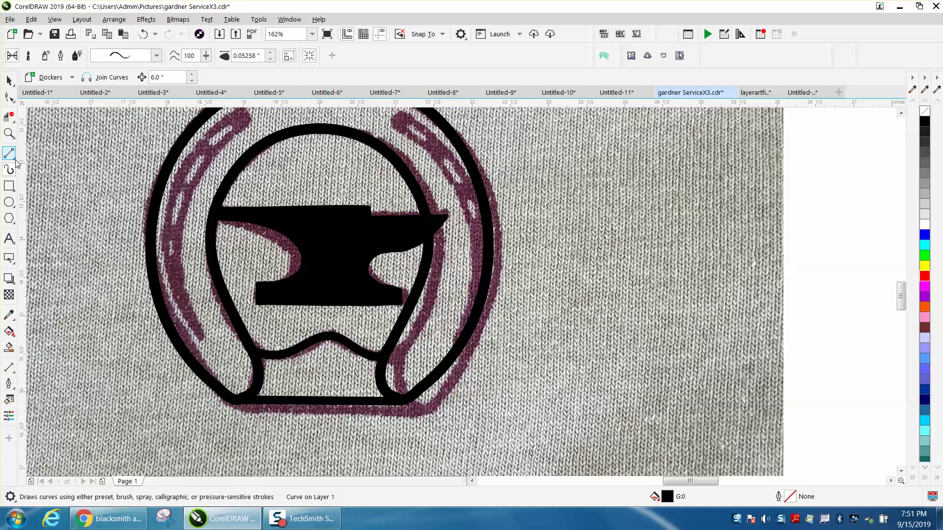
left_click(16, 161)
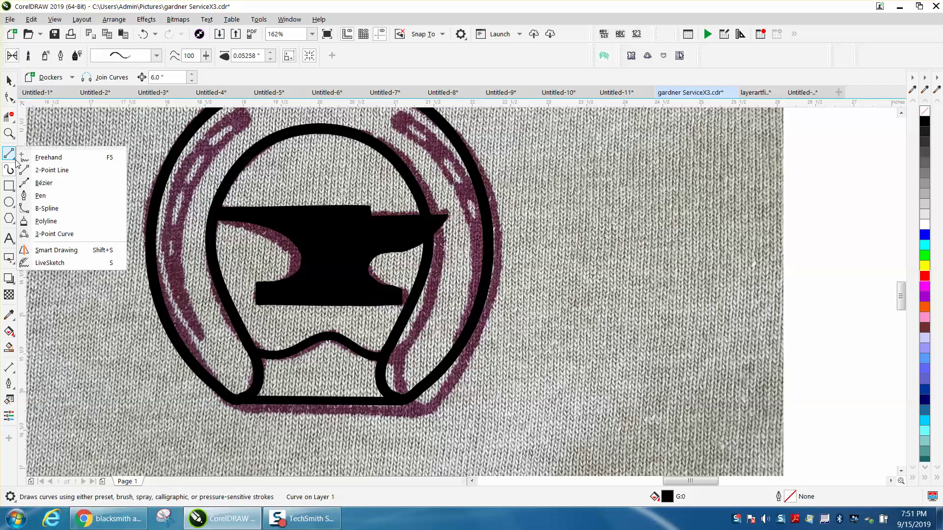
left_click(41, 235)
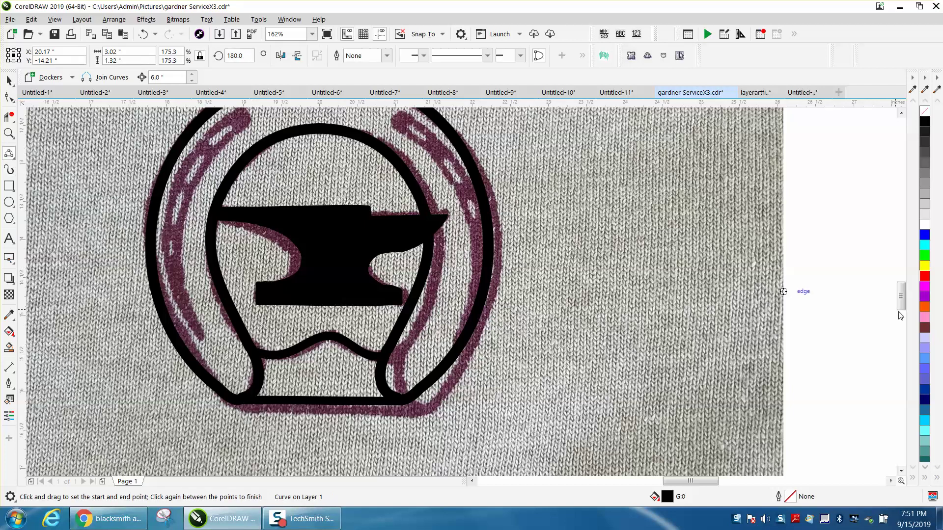
scroll(900, 315, "up", 1)
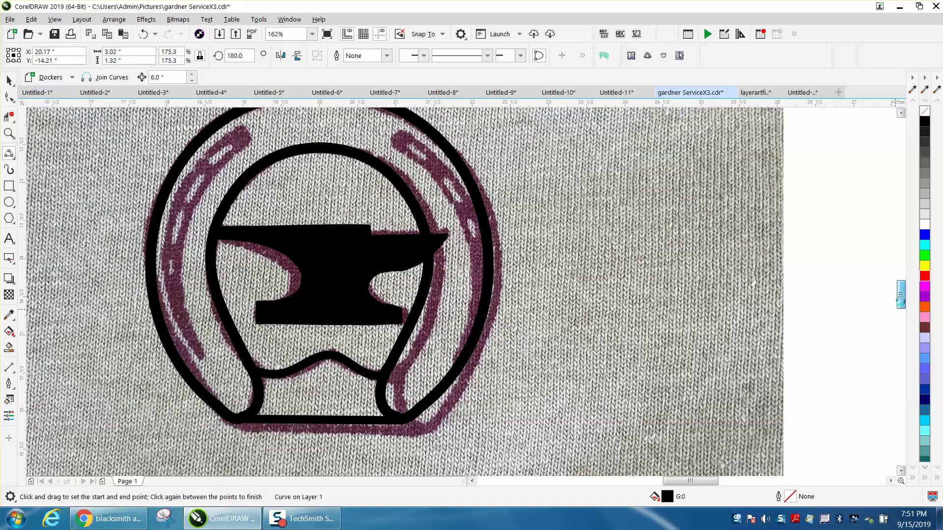
left_click(251, 140)
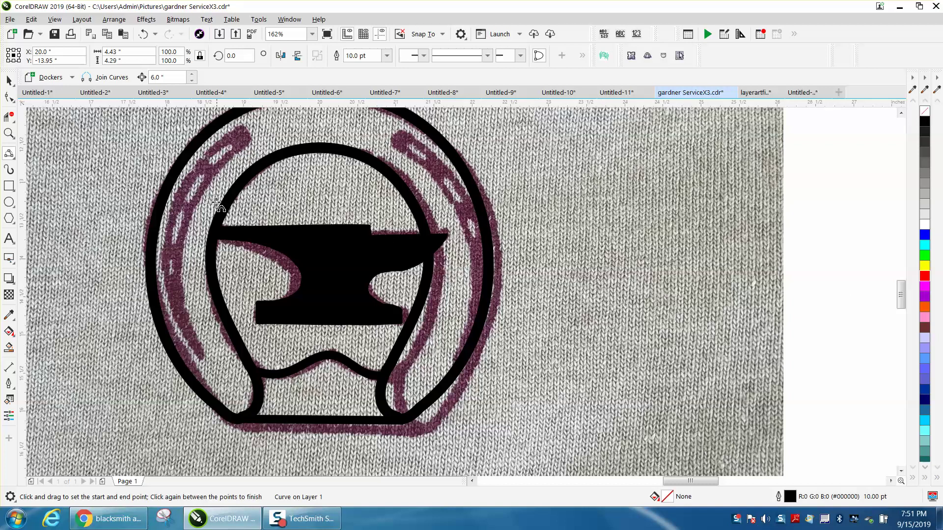
mouse_move(253, 143)
left_mouse_down()
mouse_move(220, 227)
mouse_move(204, 358)
mouse_move(206, 268)
mouse_move(189, 233)
left_mouse_up()
left_click(209, 231)
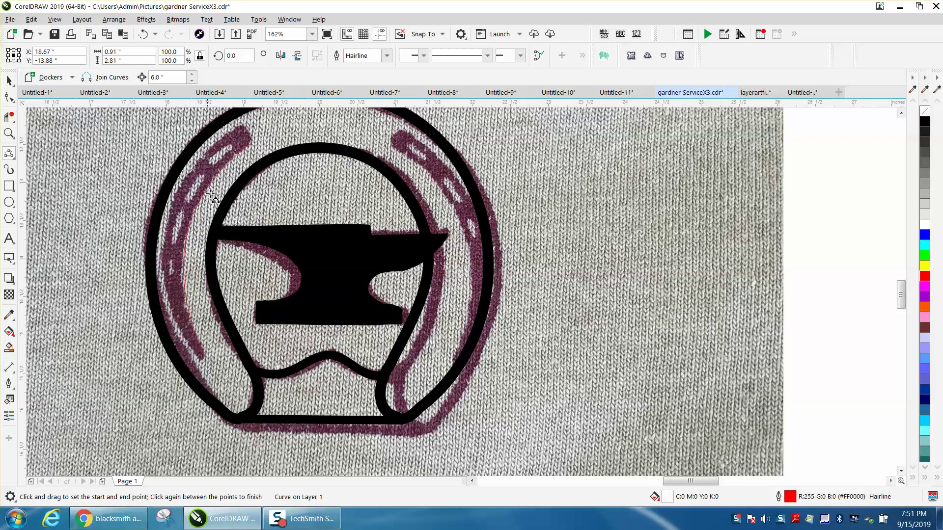
mouse_move(244, 126)
left_mouse_down()
mouse_move(201, 175)
mouse_move(183, 292)
mouse_move(198, 357)
left_mouse_up()
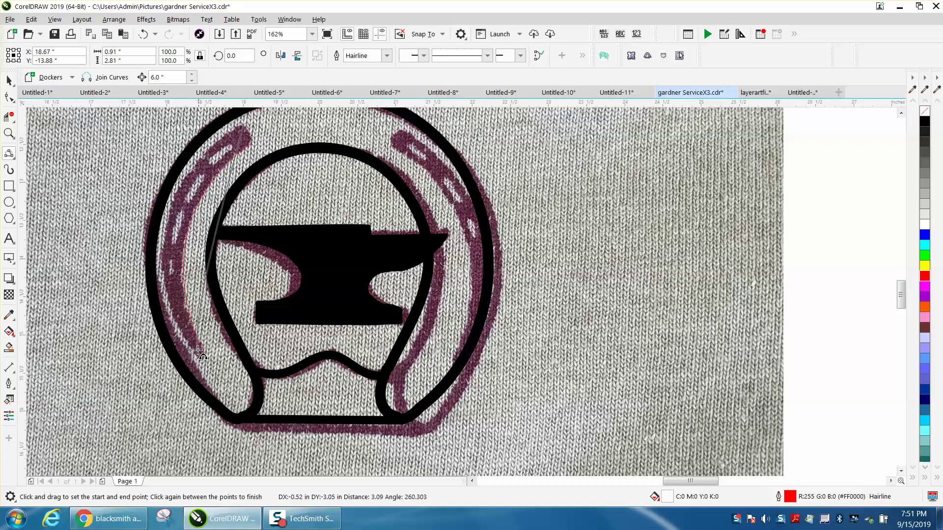
left_click(164, 233)
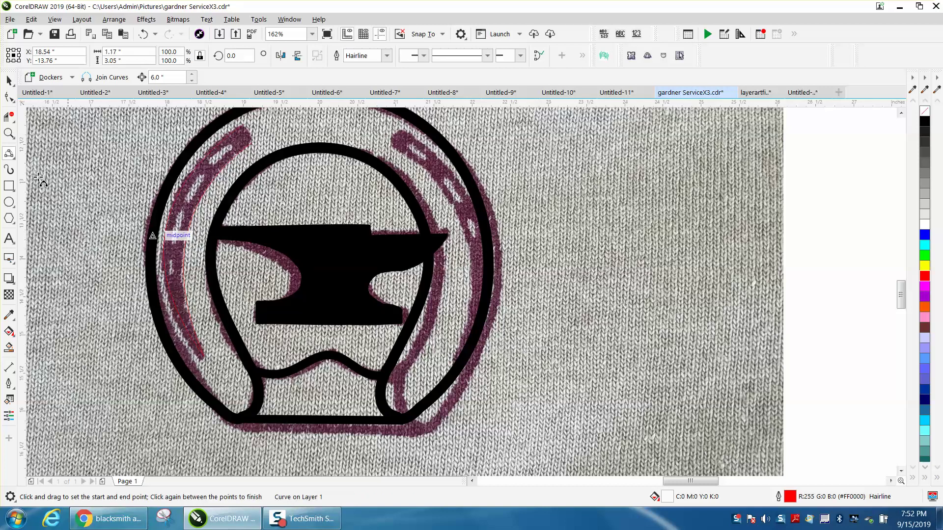
Draw a freehand arc about 0.17 by 0.26 inches around the left groove's rounded upper end, joining the two red curves
left_click(9, 134)
left_click_drag(226, 131, 310, 170)
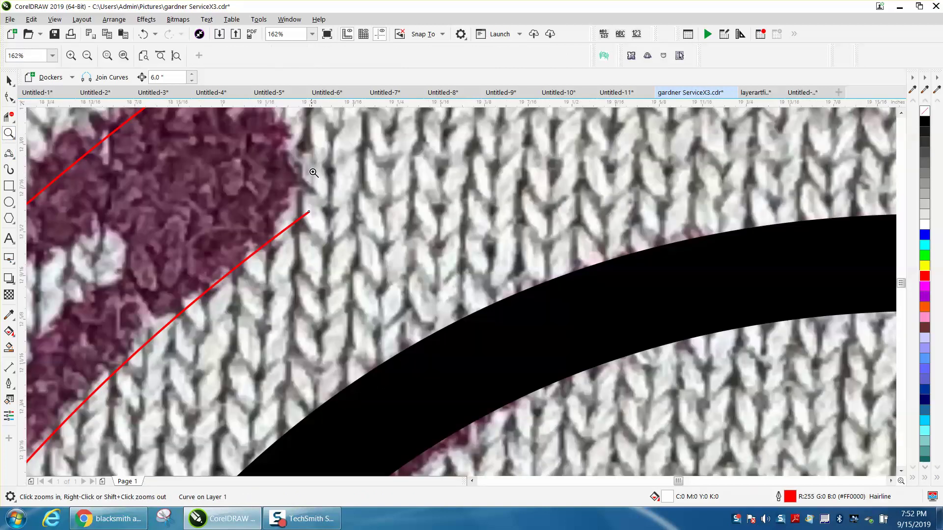
scroll(313, 217, "down", 1)
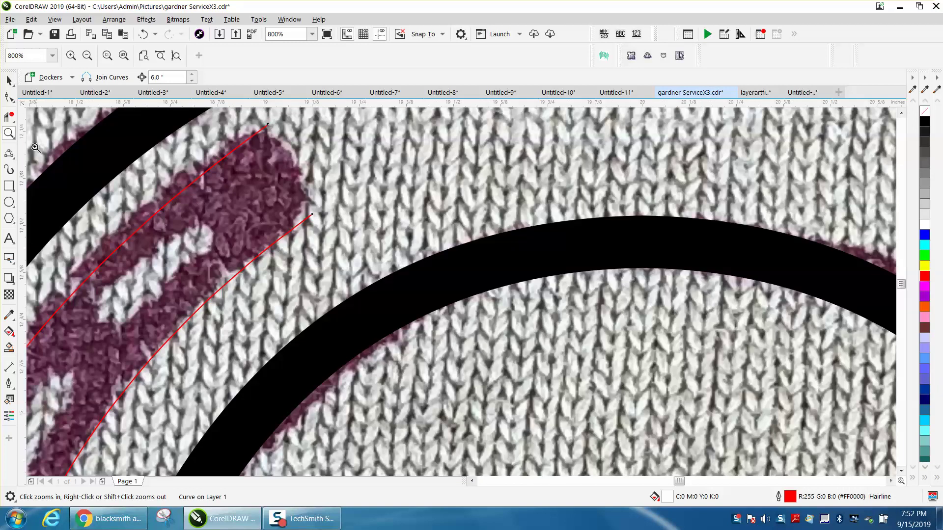
left_click(11, 155)
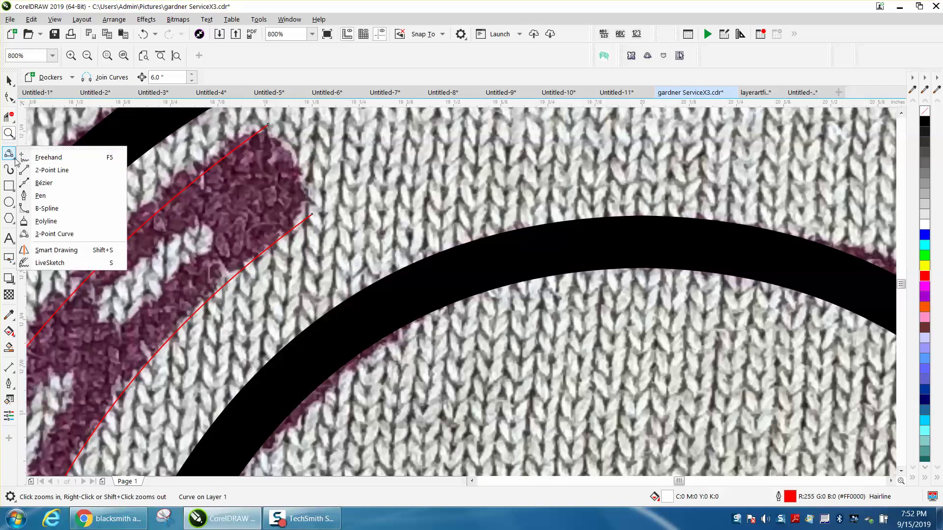
left_click(42, 157)
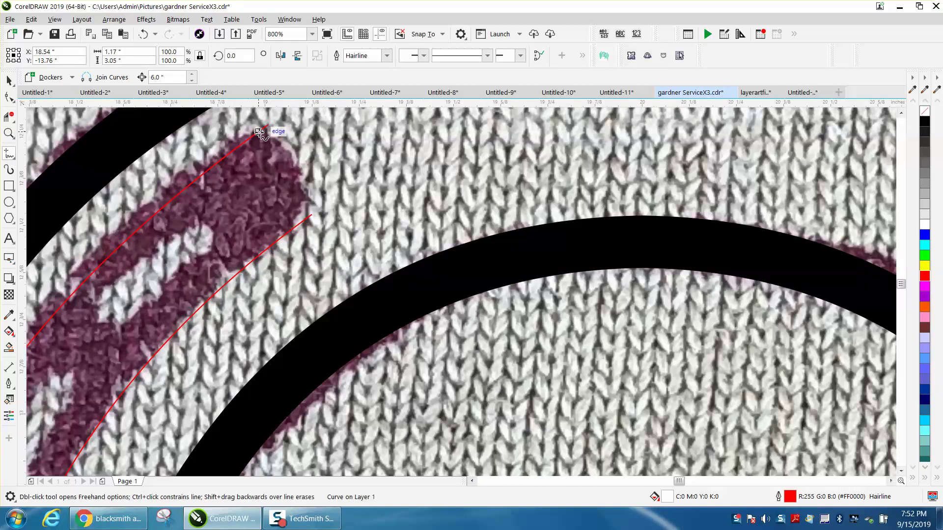
left_click_drag(250, 138, 266, 132)
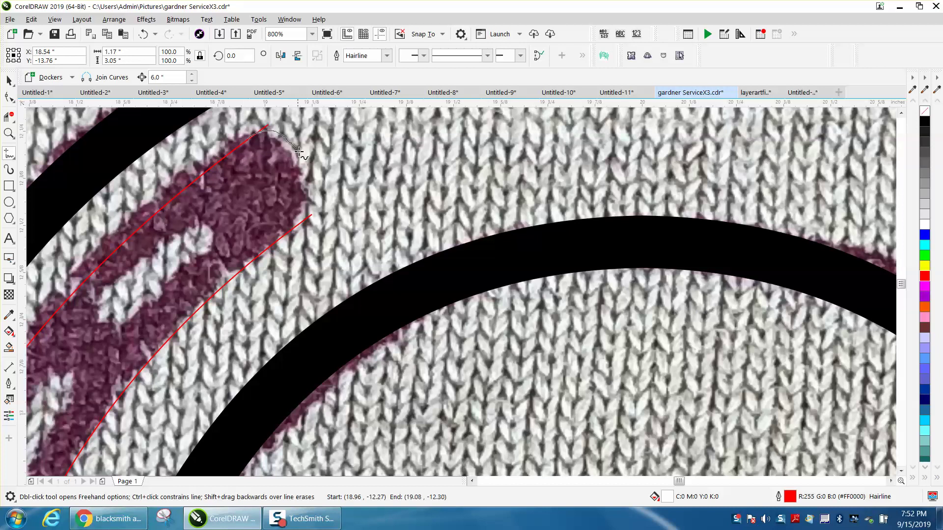
left_click_drag(309, 174, 312, 216)
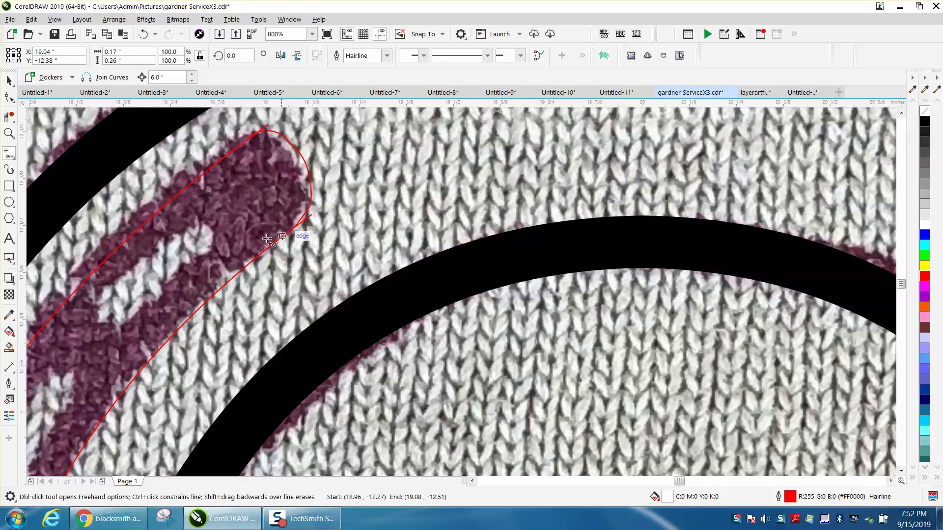
Trim the overlapping line ends where the outer groove curve meets the rounded cap using Virtual Segment Delete
left_click(9, 133)
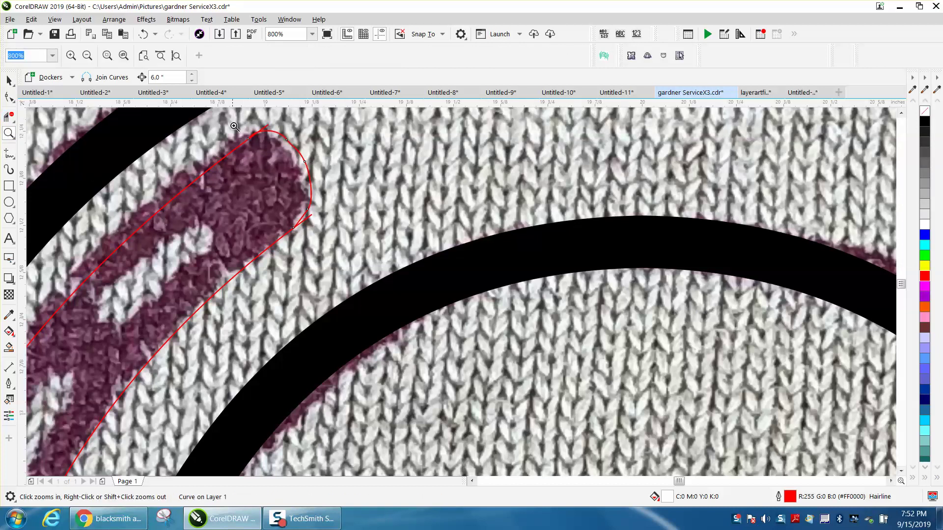
left_click_drag(241, 116, 389, 259)
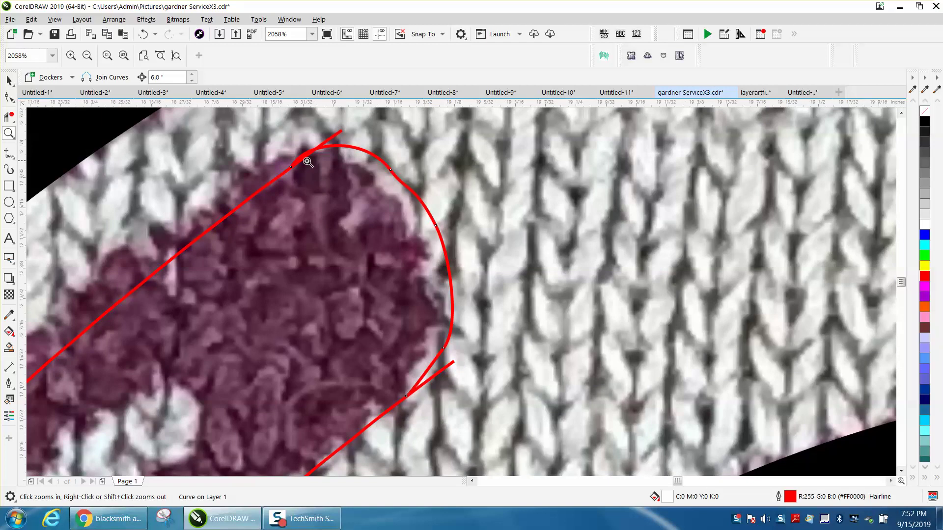
left_click(10, 116)
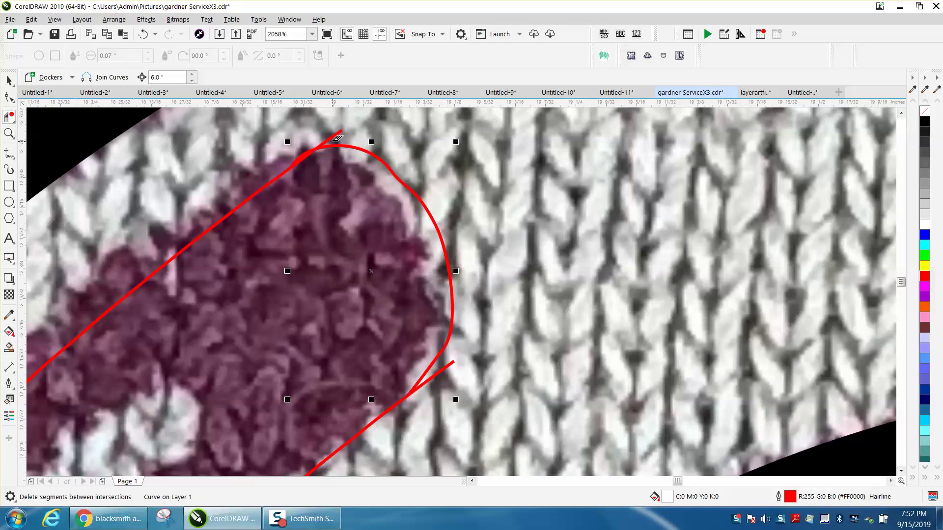
left_click(305, 148)
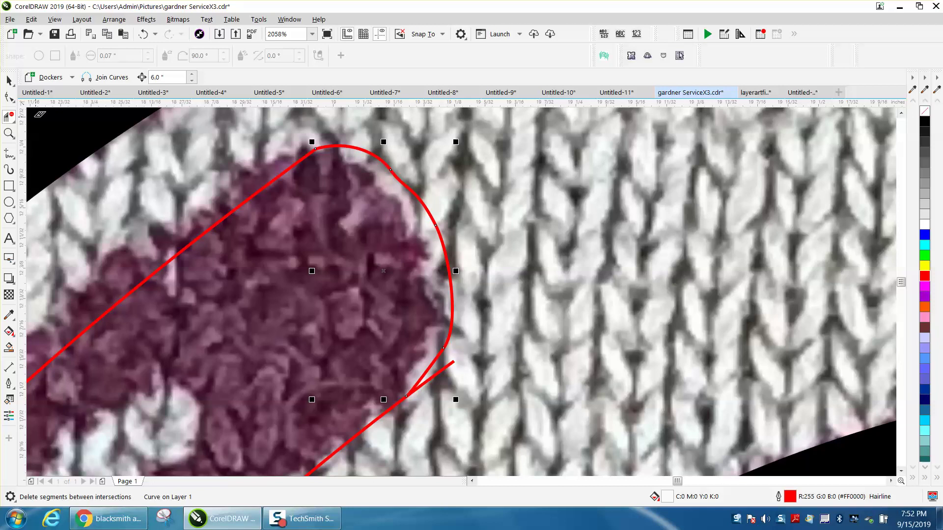
Delete the two middle nodes on the outer bend of the groove's cap curve to smooth it
left_click(13, 101)
left_click(37, 99)
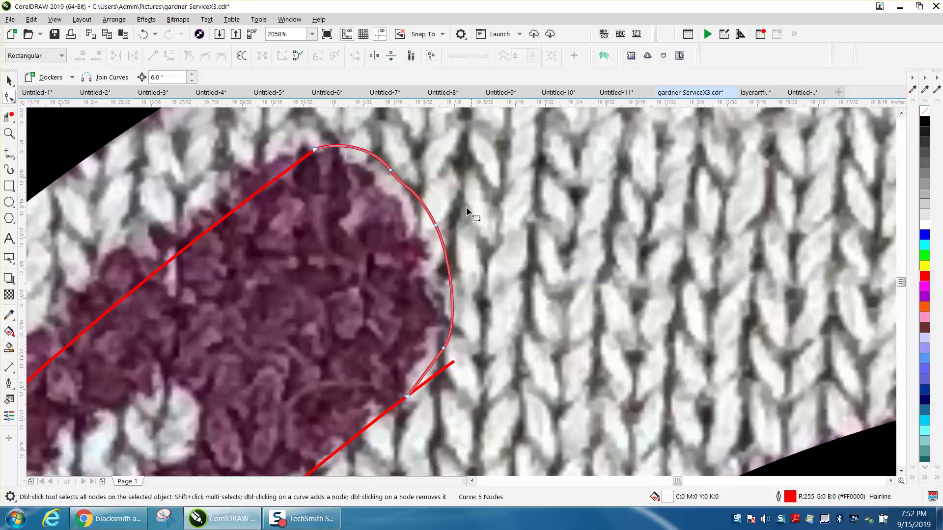
left_click_drag(491, 168, 364, 246)
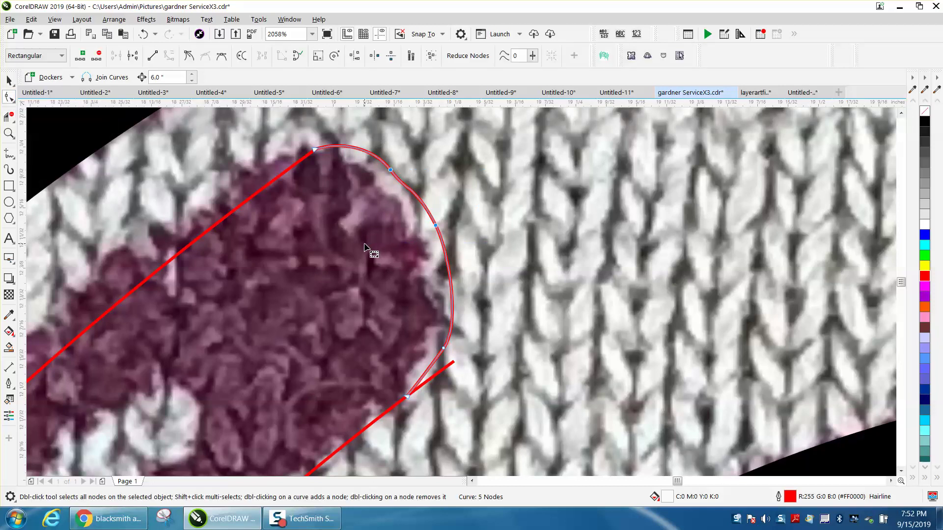
key("Delete")
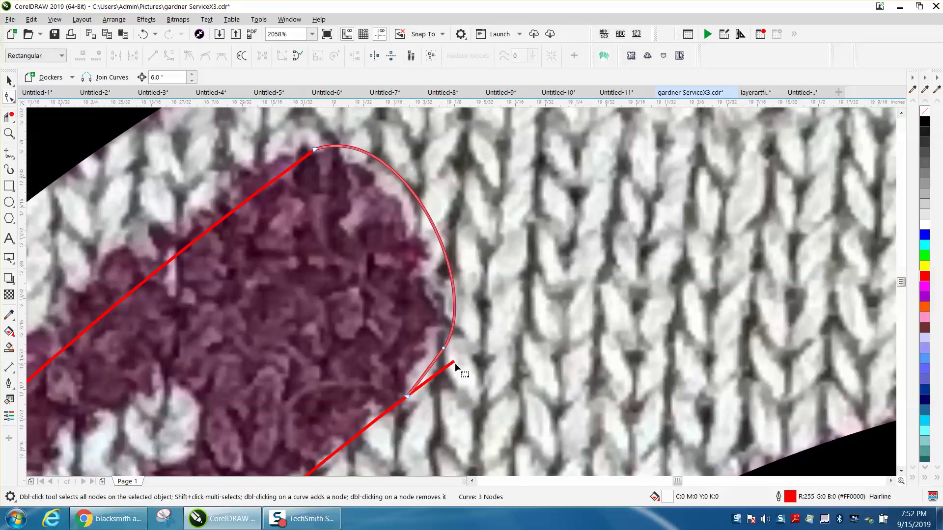
Trim the inner groove curve's end that overshoots the rounded cap using Virtual Segment Delete
left_click(9, 116)
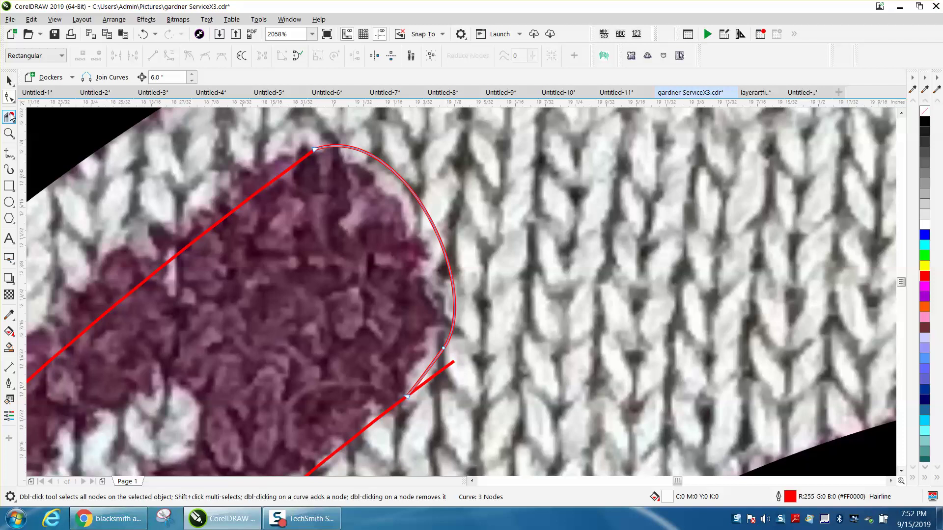
left_click(445, 366)
scroll(440, 329, "down", 5)
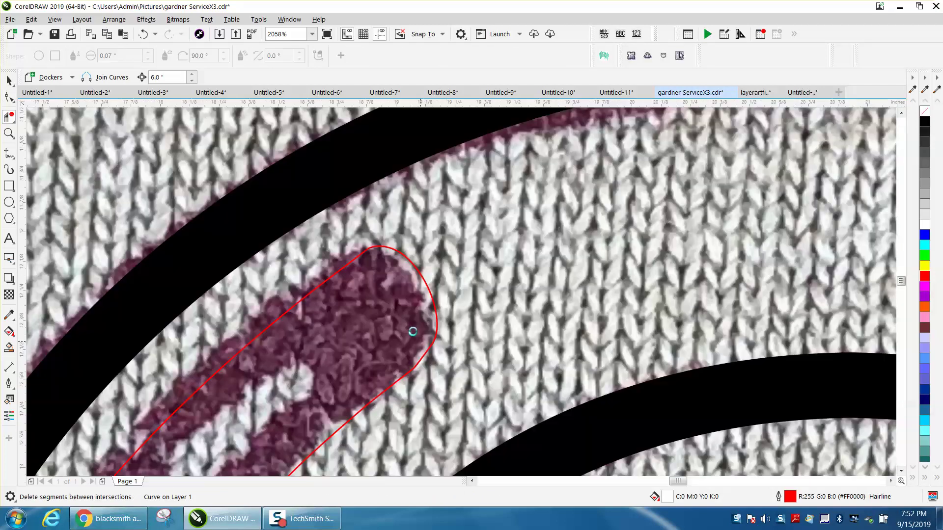
scroll(441, 329, "down", 2)
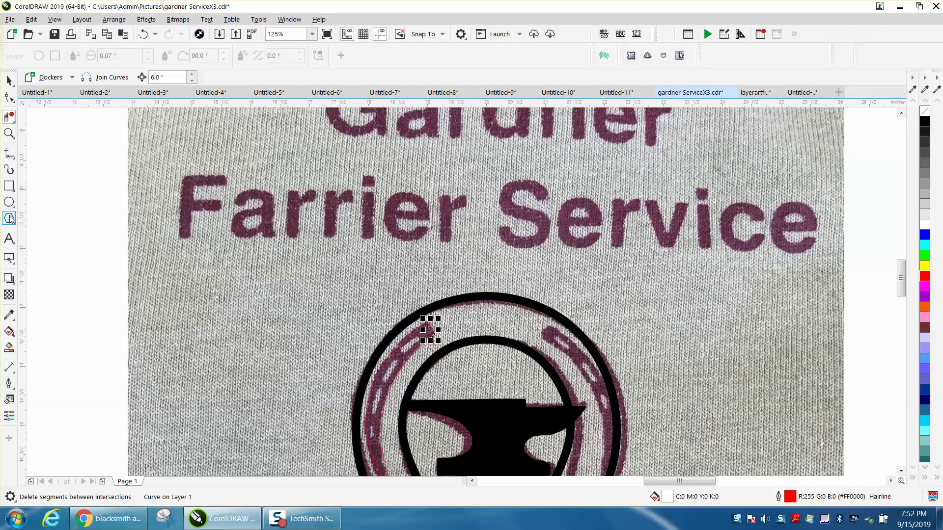
Adjust the node at the left groove's pointed lower end so the outline follows the printed tip
left_click(9, 133)
right_click(344, 288)
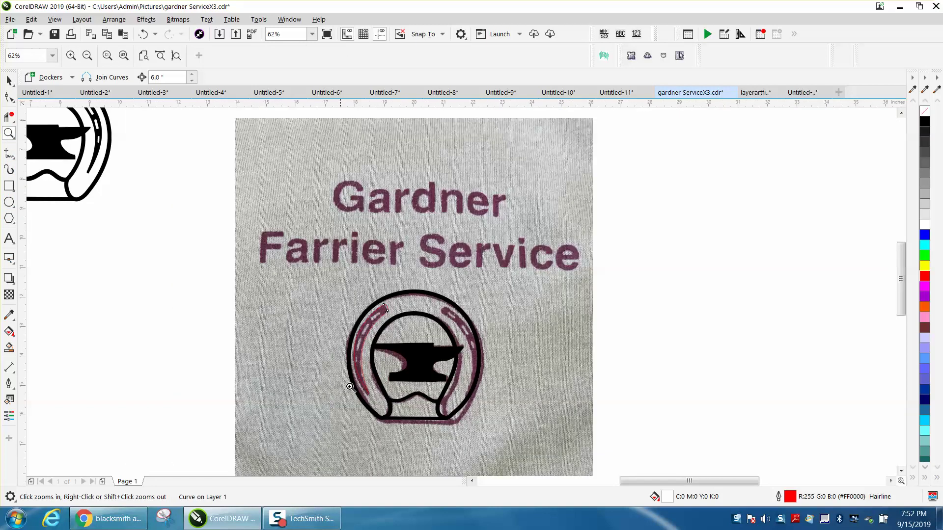
scroll(350, 387, "up", 5)
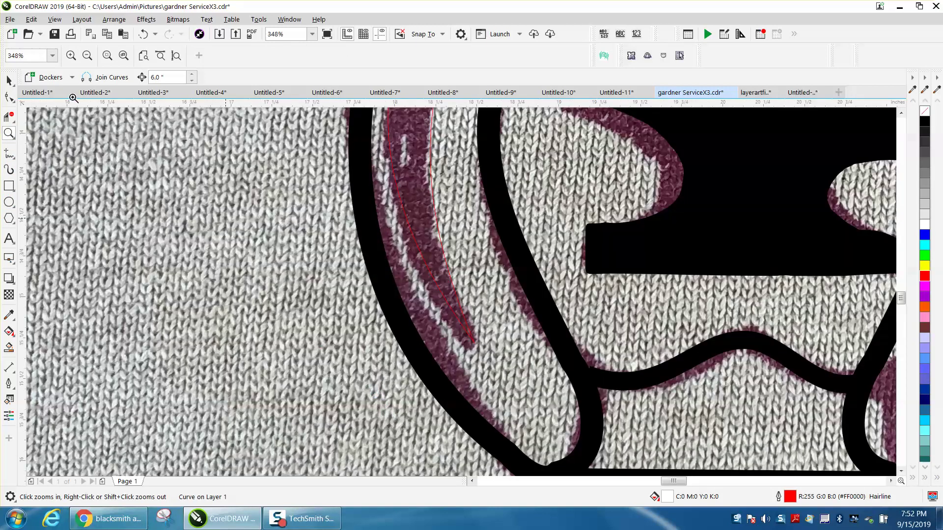
left_click(9, 97)
left_click(472, 345)
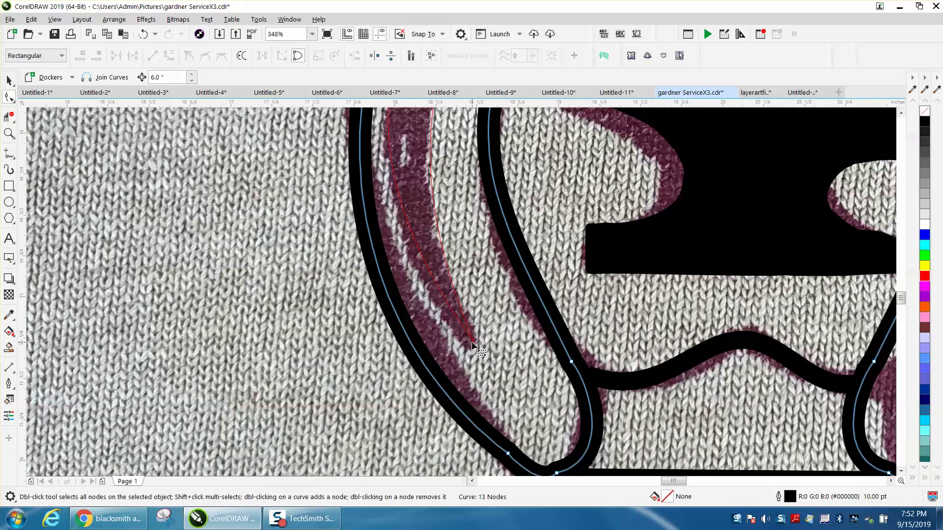
left_click(472, 342)
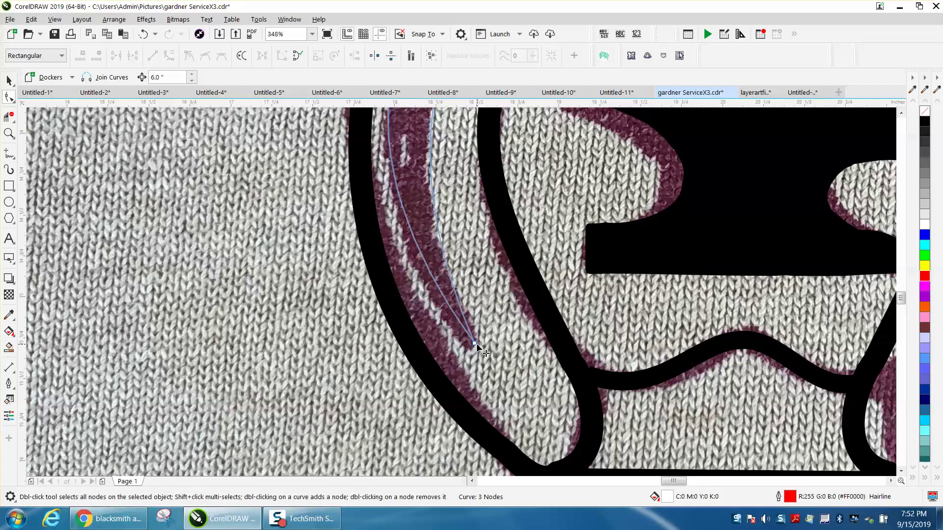
left_click_drag(470, 342, 469, 346)
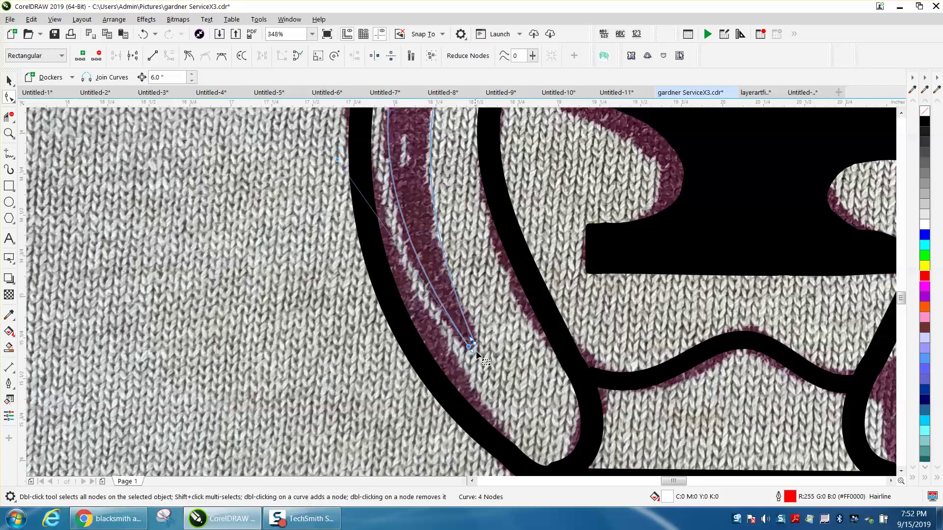
Adjust both curve handles of the left groove's outer edge so it bulges slightly farther outward along the print
scroll(481, 354, "down", 4)
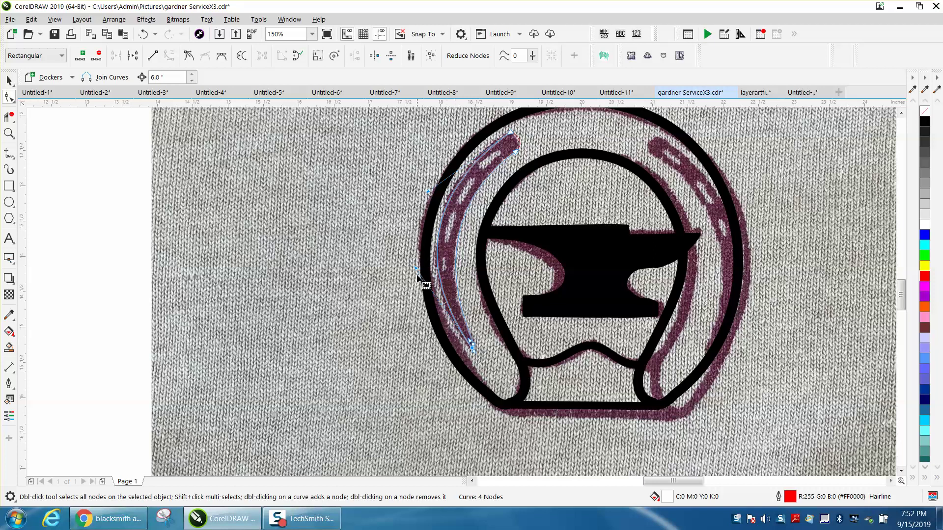
left_click_drag(415, 269, 413, 275)
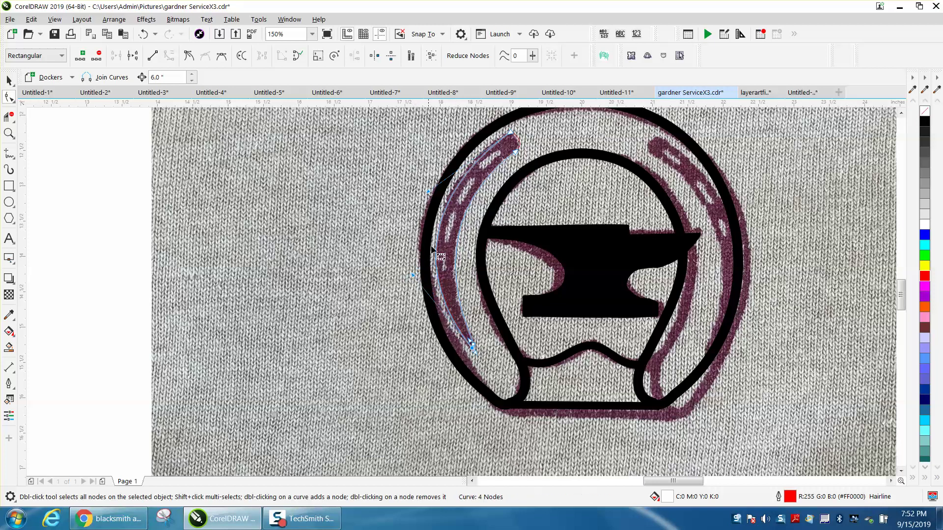
left_click_drag(426, 193, 425, 183)
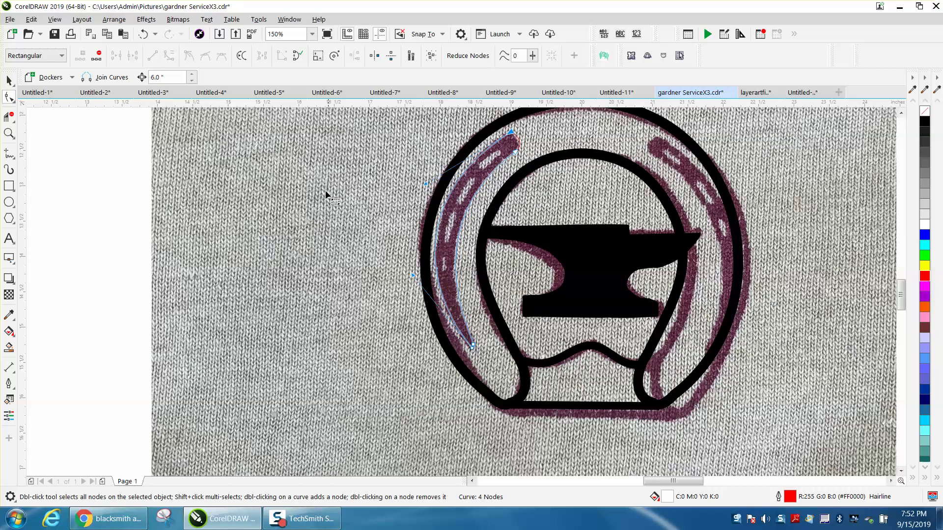
Draw a rectangle about 0.47 by 0.14 inches outside the horseshoe's upper left and remove its fill
left_click(8, 132)
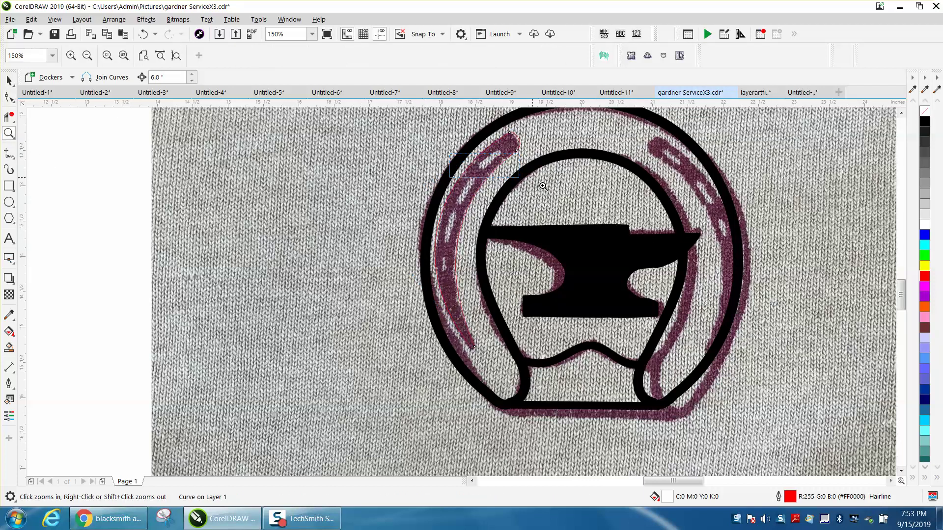
left_click_drag(450, 153, 559, 200)
right_click(401, 228)
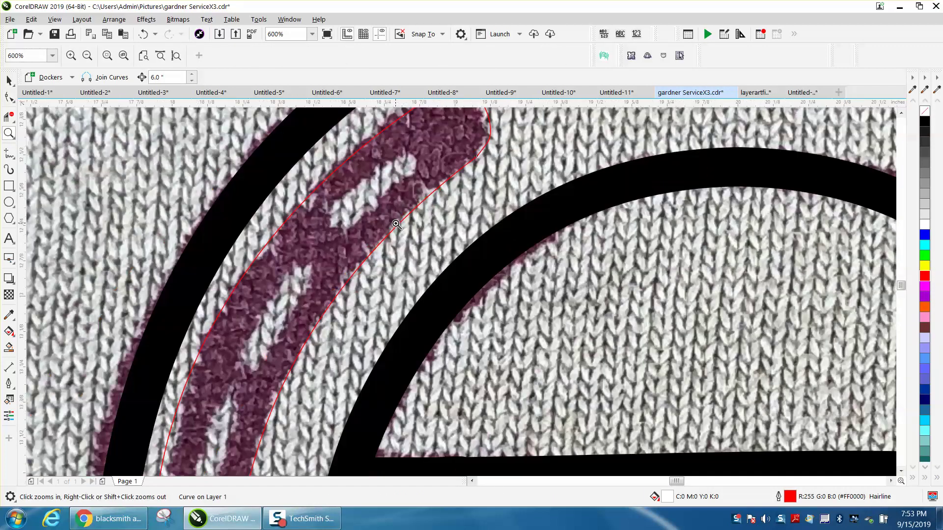
right_click(396, 224)
left_click(9, 186)
left_click_drag(152, 175, 218, 194)
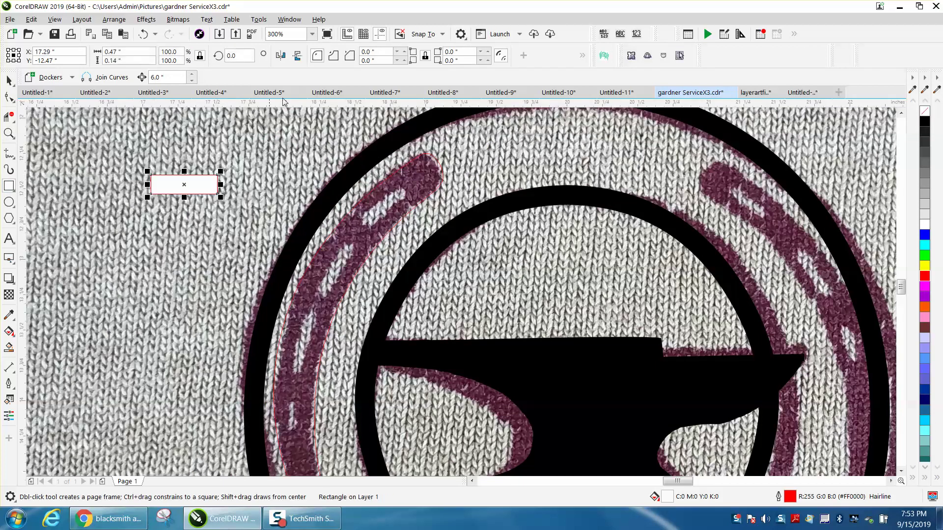
left_click(926, 113)
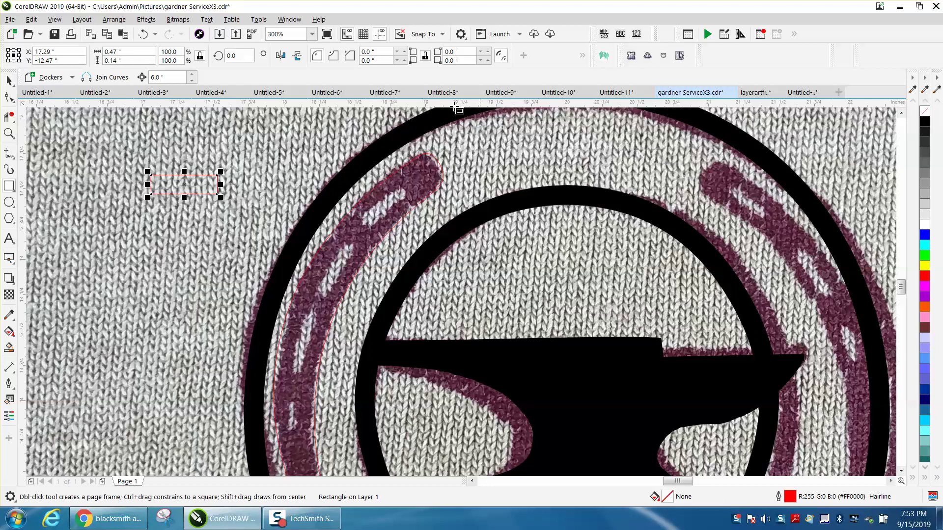
Round the rectangle's corners to 0.06 inches and squash its height to 0.07 inches
left_click(380, 53)
left_click(398, 62)
left_click(9, 80)
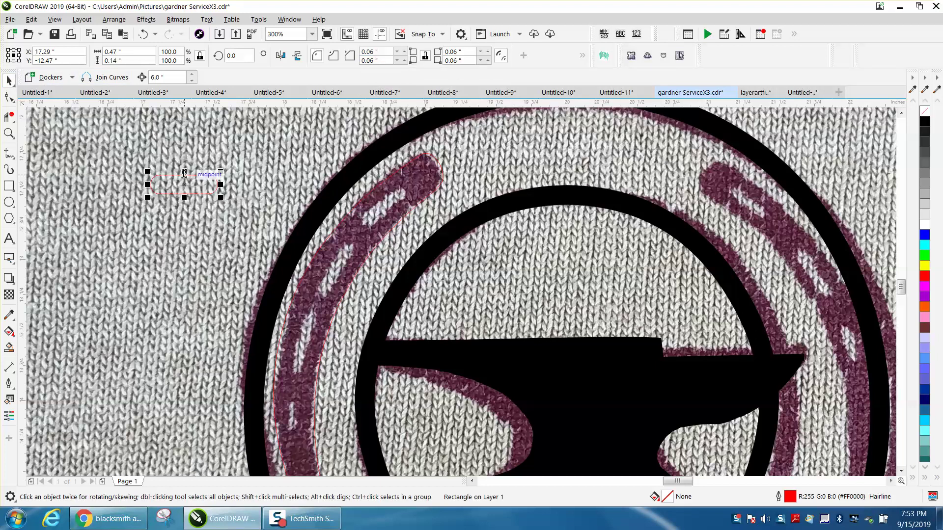
left_click_drag(184, 173, 184, 183)
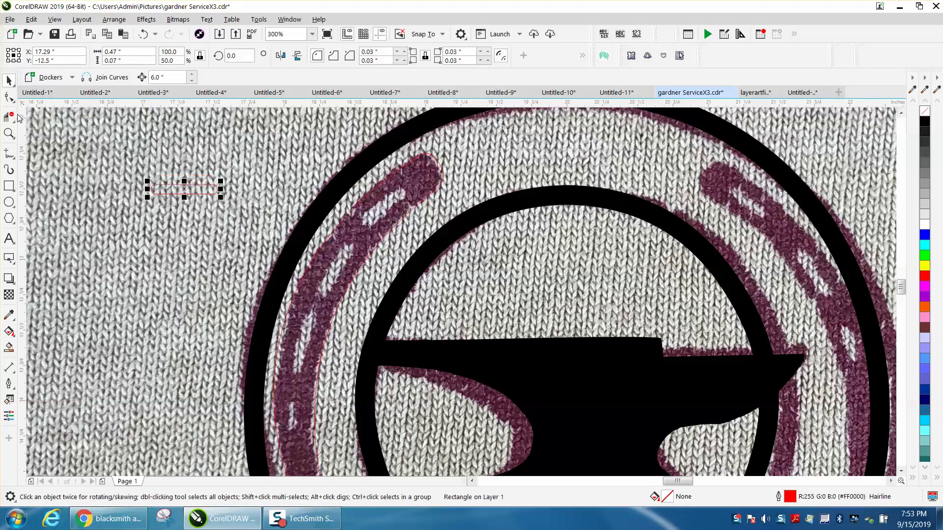
Move the rounded slot onto the left groove's uppermost light mark and rotate it to 41.14 degrees
left_click_drag(209, 193, 374, 207)
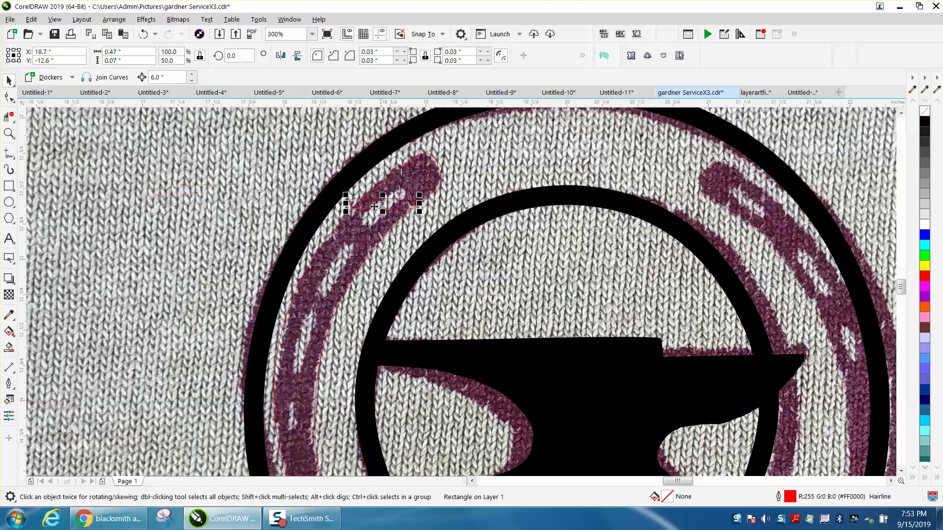
left_click(9, 133)
left_click_drag(345, 166, 516, 274)
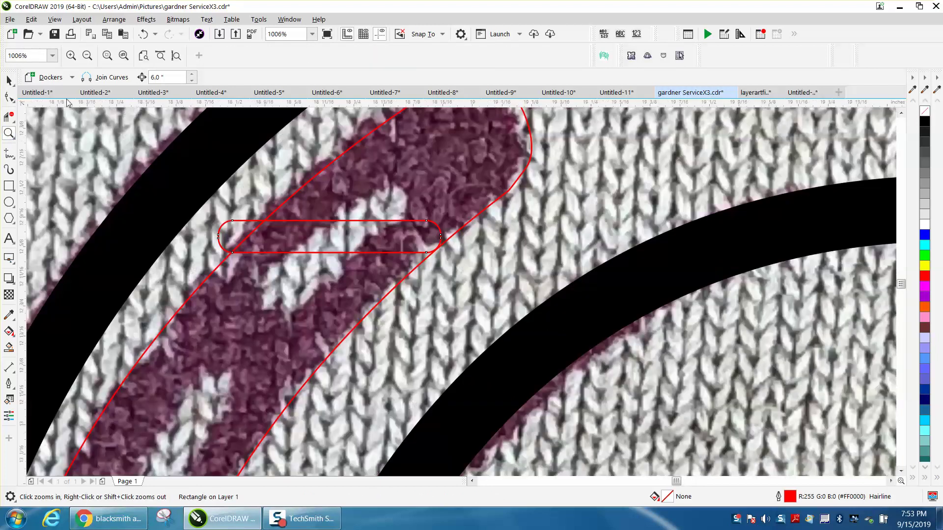
left_click(9, 80)
left_click(344, 237)
left_click_drag(448, 216, 406, 144)
left_click(412, 221)
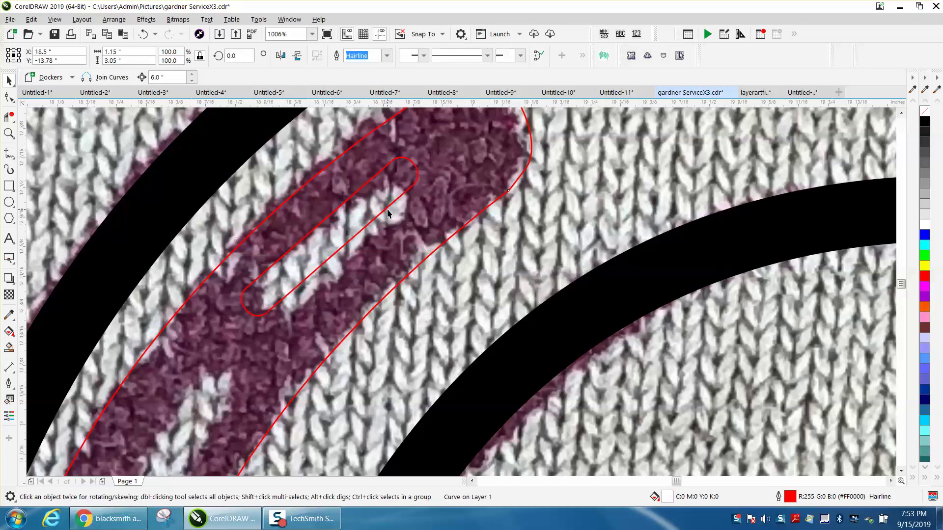
Shrink the rotated slot to about 0.3 by 0.27 inches and center it over the uppermost light mark
left_click(387, 211)
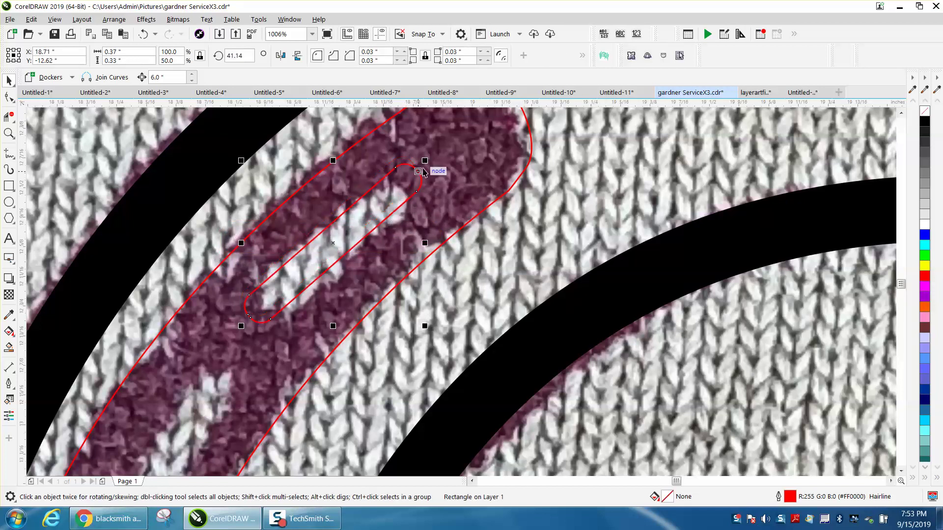
left_click_drag(426, 161, 391, 191)
mouse_move(319, 257)
left_mouse_down()
mouse_move(339, 265)
mouse_move(336, 250)
left_mouse_up()
Duplicate the slot onto the groove's second light mark and repeat the duplication to place a third slot farther down
scroll(374, 271, "down", 2)
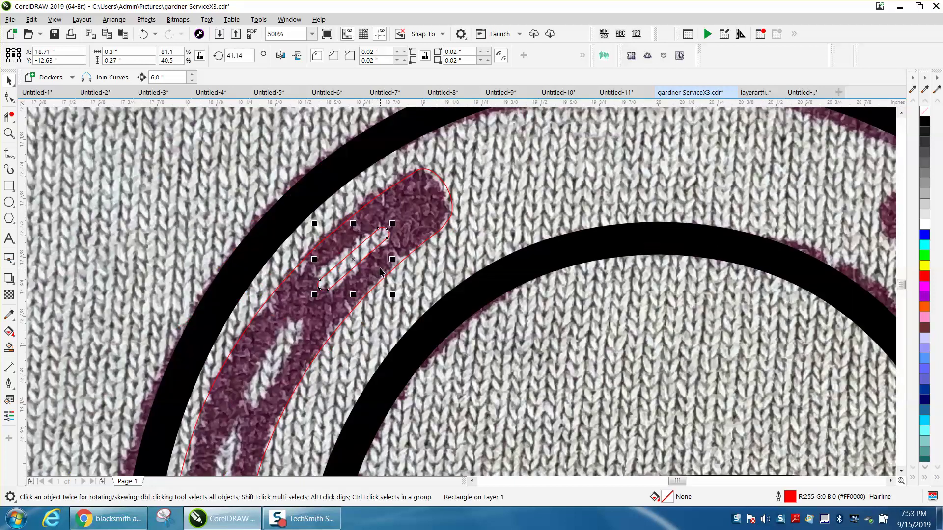
scroll(381, 271, "down", 2)
left_click_drag(366, 264, 326, 315)
right_click(326, 315)
key("ctrl+r")
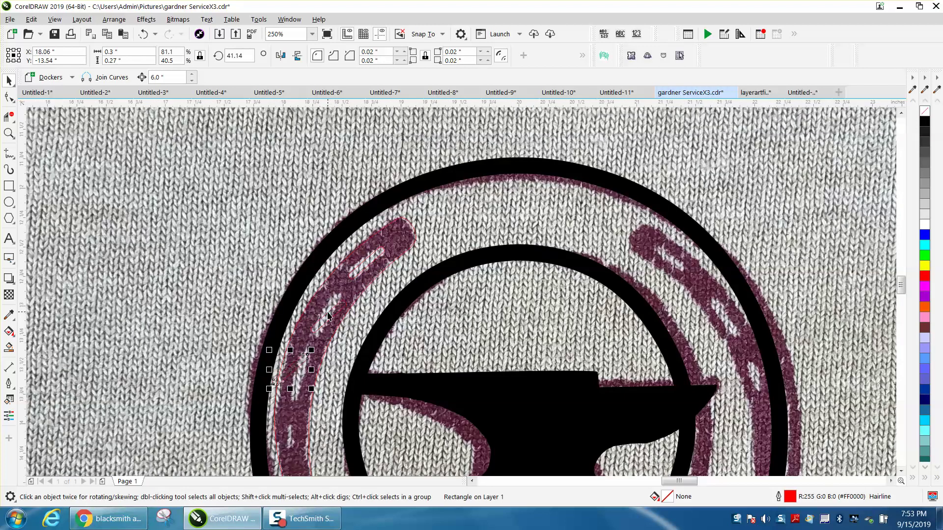
Rotate the second slot to 56.26 degrees and move it over the second light mark
left_click(9, 133)
left_click_drag(338, 289, 391, 347)
left_click(9, 80)
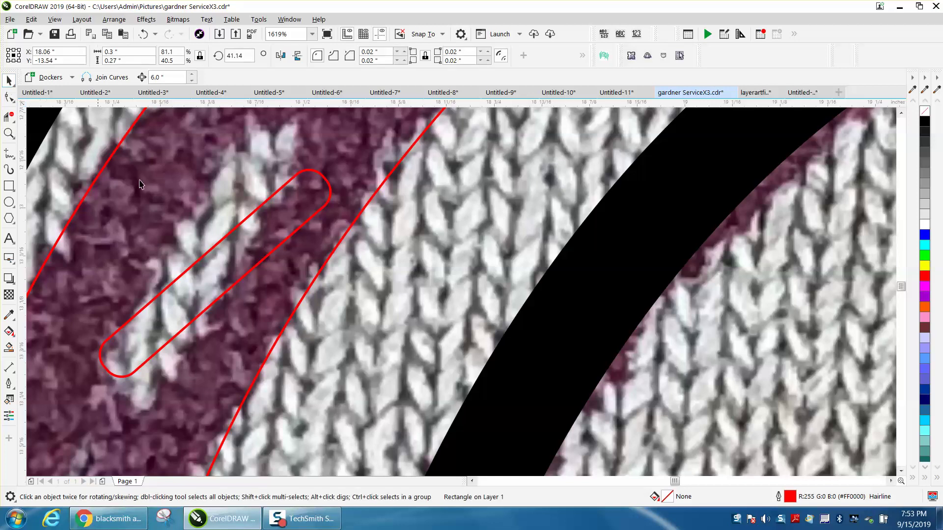
left_click(227, 236)
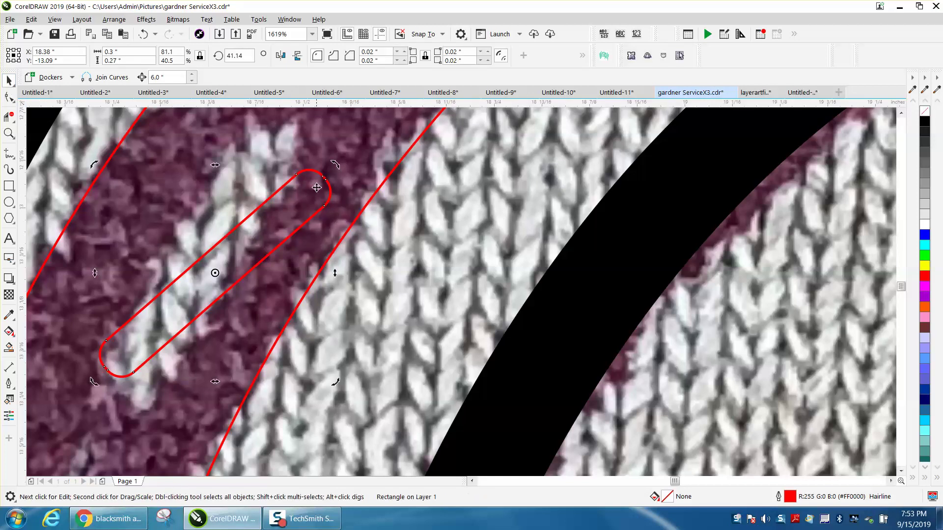
left_click_drag(336, 176, 298, 148)
left_click(268, 223)
left_click_drag(215, 273, 210, 259)
scroll(209, 259, "down", 4)
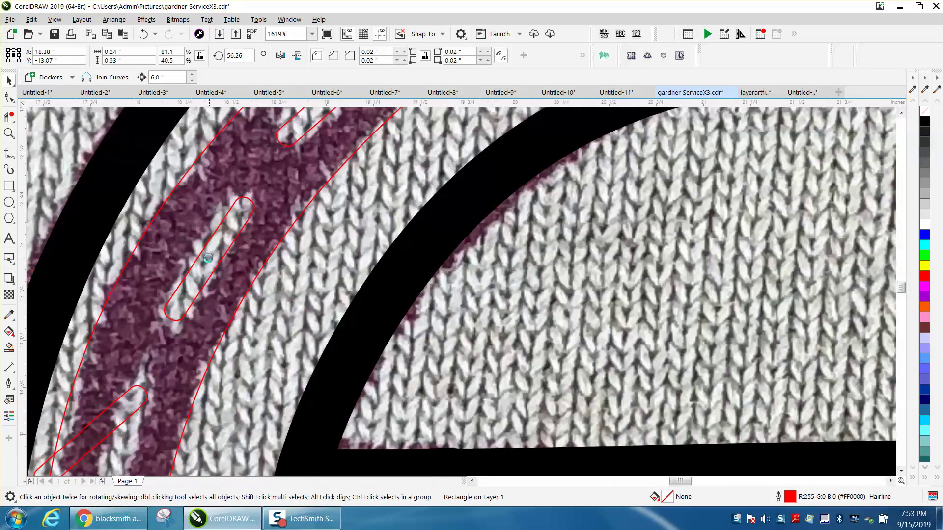
left_click(9, 133)
left_click_drag(89, 294, 300, 407)
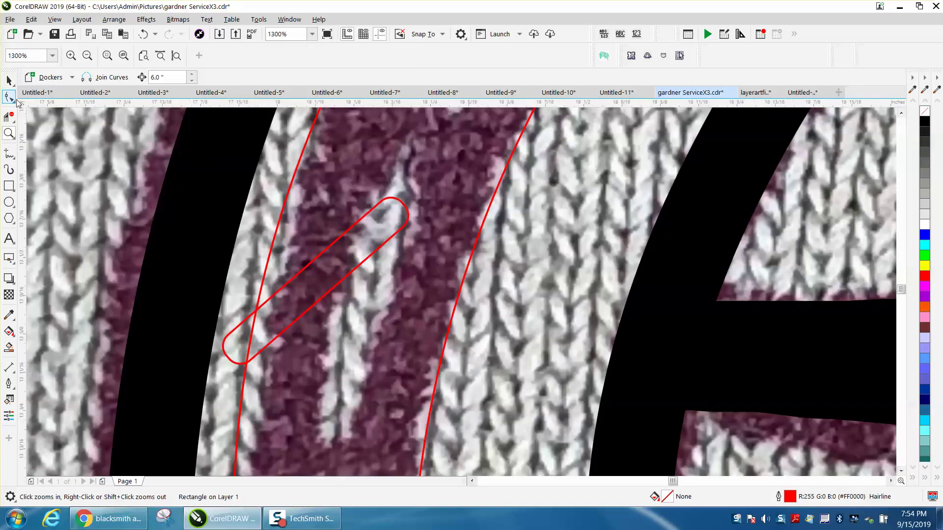
left_click(16, 100)
left_click(8, 80)
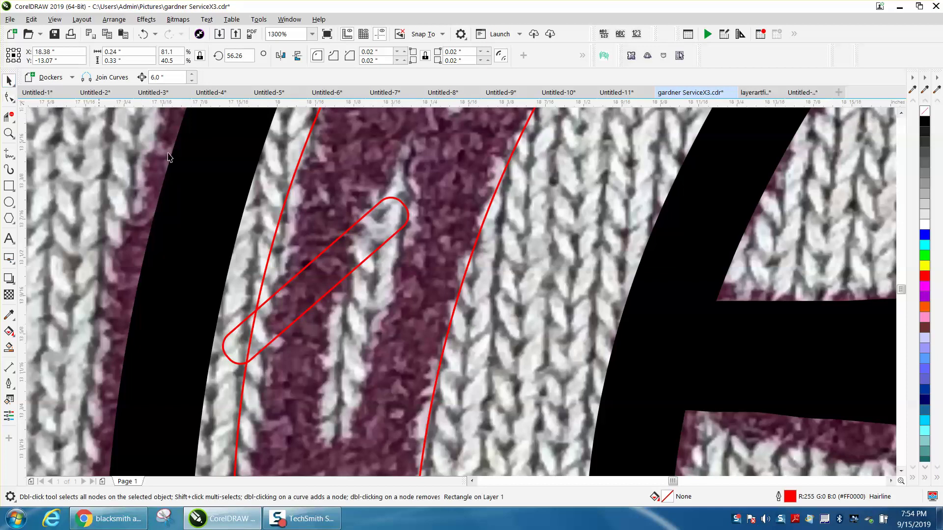
left_click(349, 229)
left_click_drag(416, 199, 358, 164)
left_click(143, 34)
Rotate the third slot to 72.66 degrees and move it over the third light mark
left_click(408, 217)
left_click(408, 217)
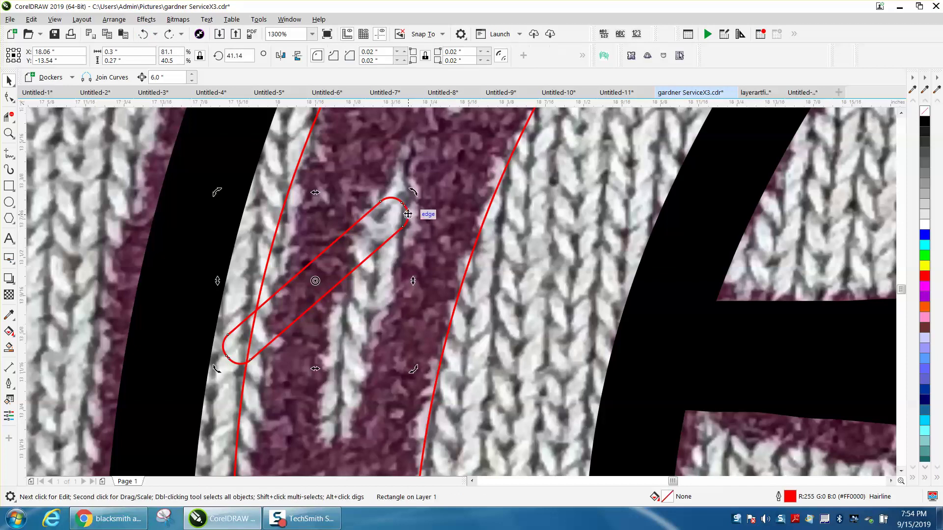
left_click_drag(412, 194, 365, 165)
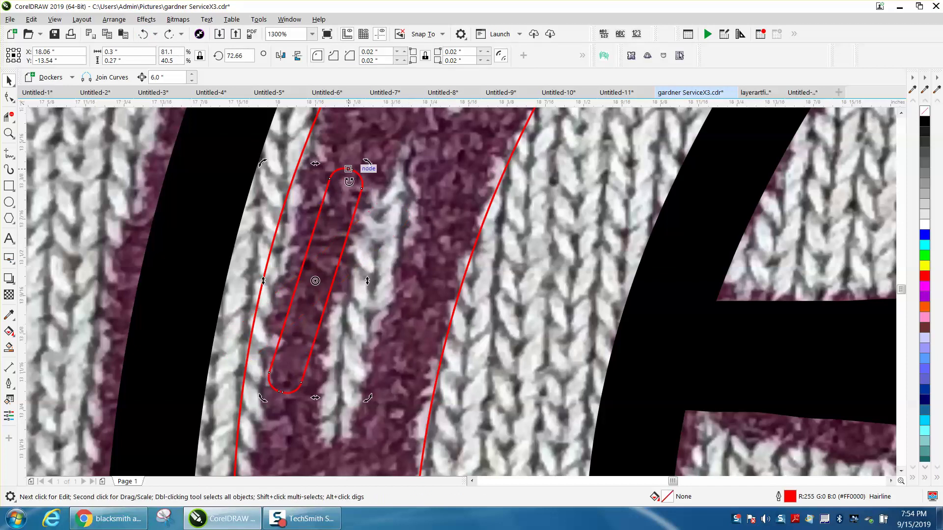
left_click(318, 280)
left_click_drag(318, 281, 371, 291)
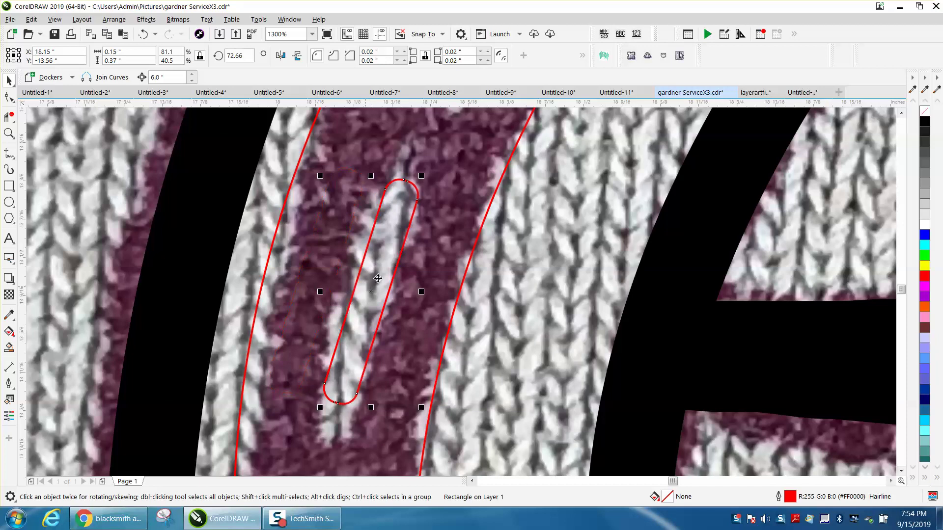
Rotate the third slot slightly steeper to about 75 degrees and stretch its lower end to about 0.4 inches tall
left_click(391, 264)
left_click_drag(421, 176, 416, 176)
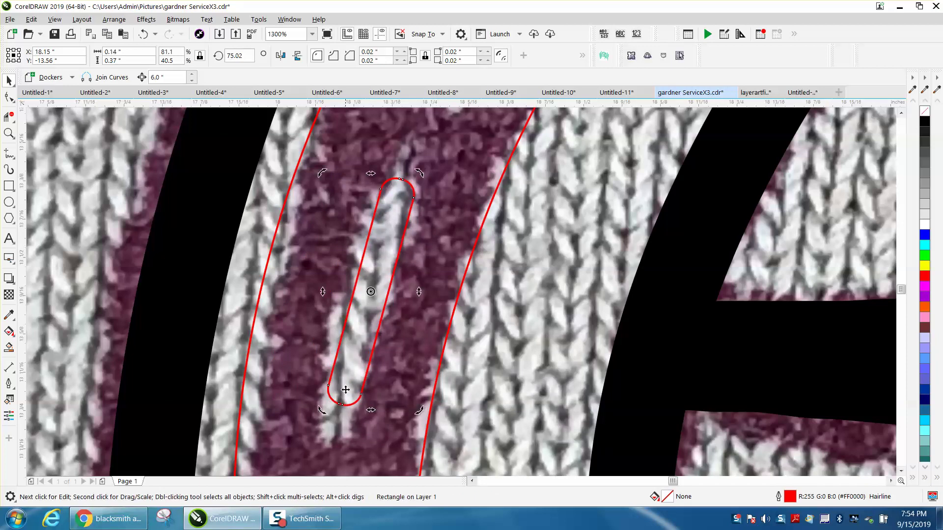
left_click(341, 406)
left_click_drag(370, 408, 371, 424)
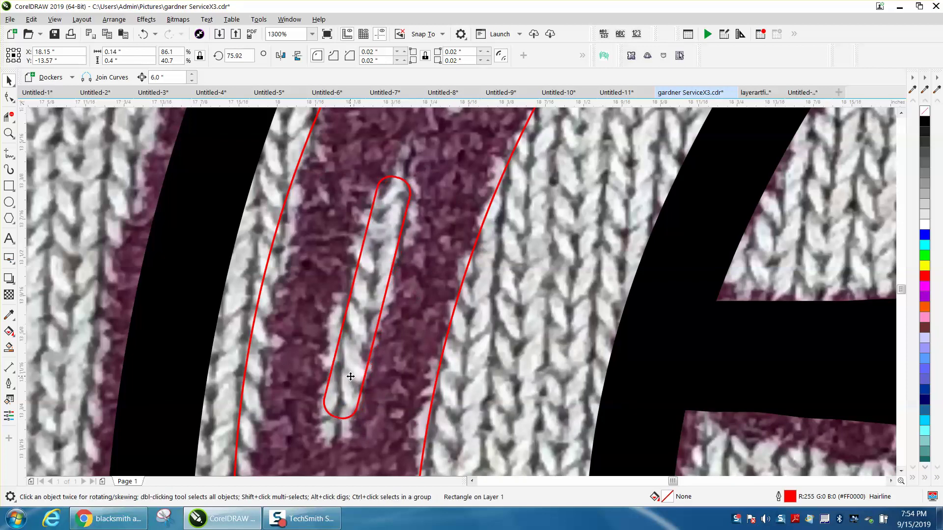
Duplicate the third slot straight down the groove onto the fourth light mark
scroll(341, 350, "down", 2)
scroll(340, 350, "down", 1)
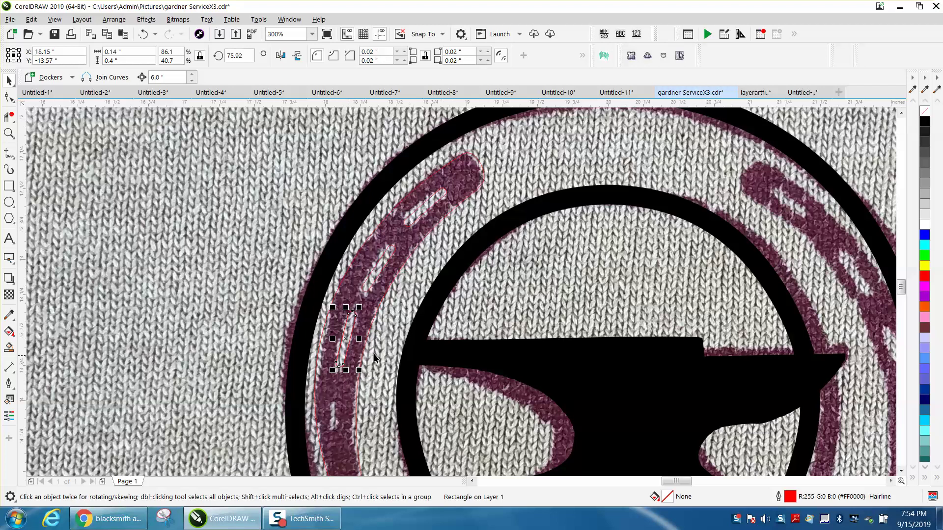
left_click_drag(352, 311, 347, 377)
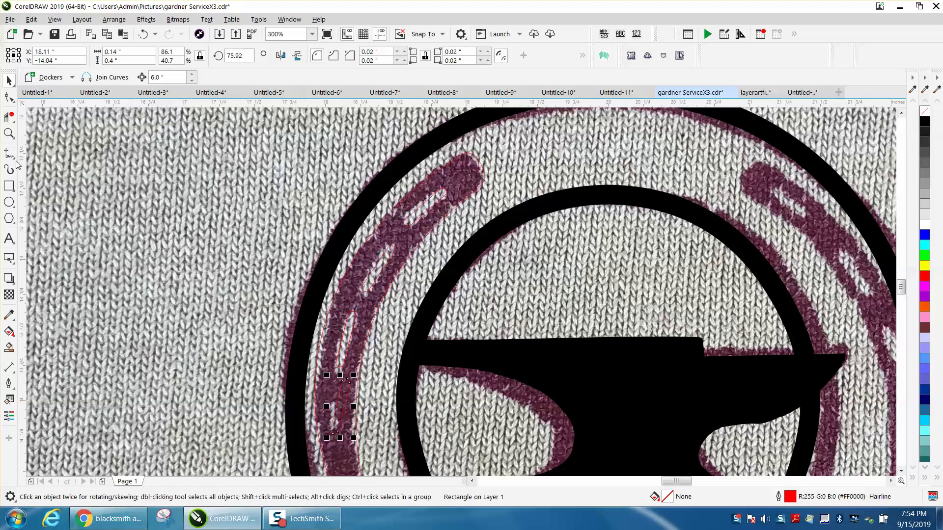
Fit the fourth slot over its light mark, shortened to about 0.22 inches tall and rotated to 89.75 degrees
left_click(8, 133)
left_click_drag(273, 336, 464, 475)
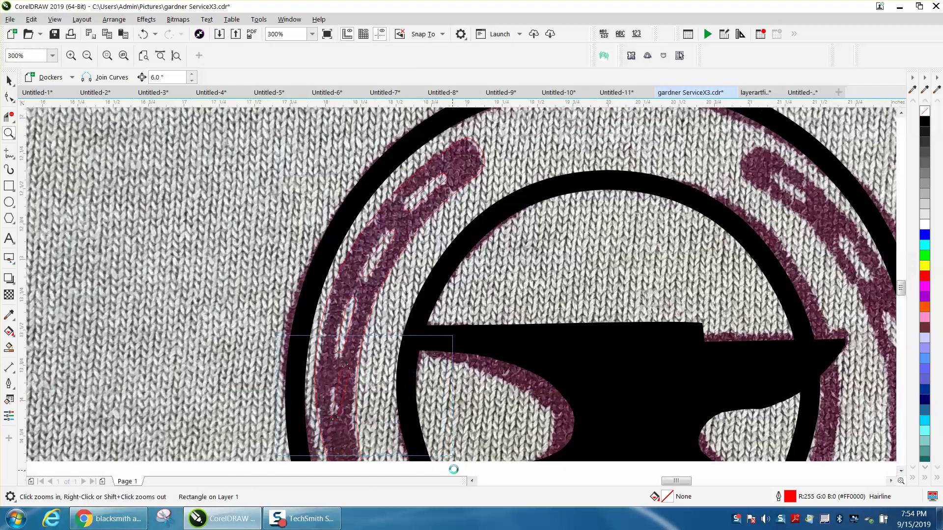
left_click(9, 80)
left_click_drag(391, 258, 386, 273)
left_click(387, 273)
left_click_drag(422, 192, 388, 261)
left_click(395, 194)
left_click(393, 195)
left_click_drag(389, 301, 378, 283)
Nudge the shirt photo 12 inches to the right, clear of the traced horseshoe artwork
scroll(367, 254, "down", 4)
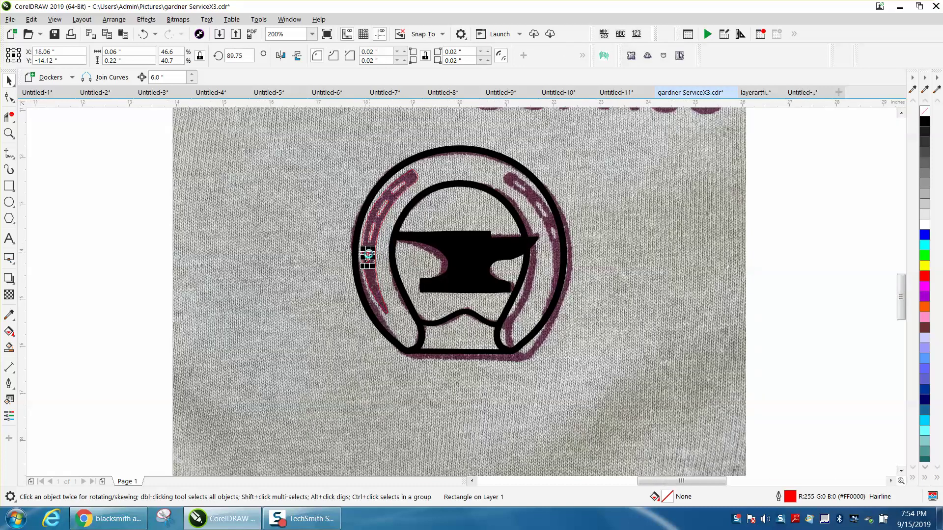
left_click(62, 127)
left_click(623, 188)
key("Right")
key("Right")
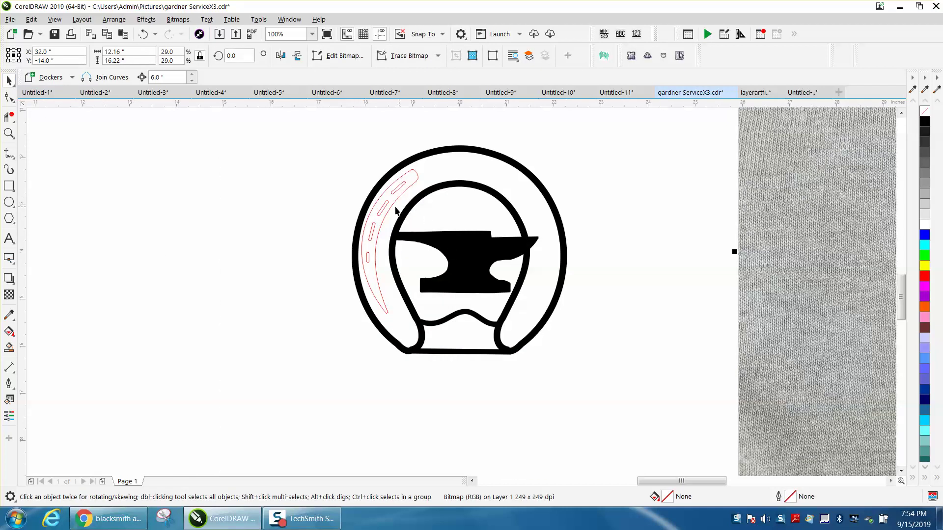
Set a very small nudge distance for fine positioning of the groove and its nail slots
left_click_drag(359, 151, 481, 329)
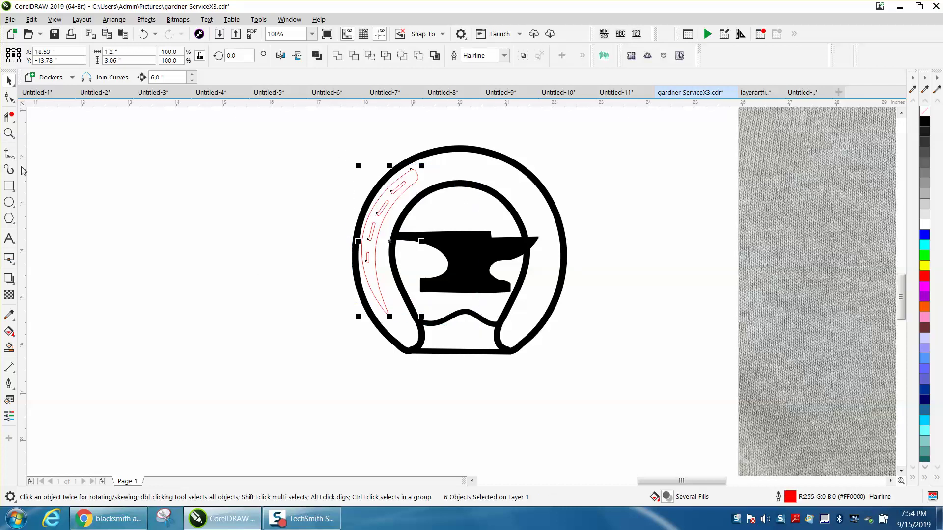
left_click(8, 133)
left_click_drag(350, 151, 617, 388)
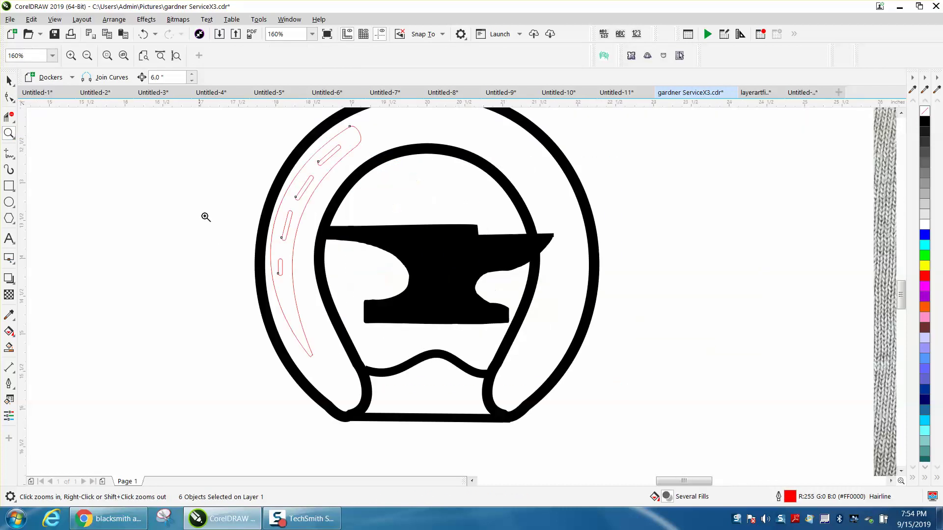
key("space")
left_click_drag(238, 113, 379, 373)
left_click(185, 173)
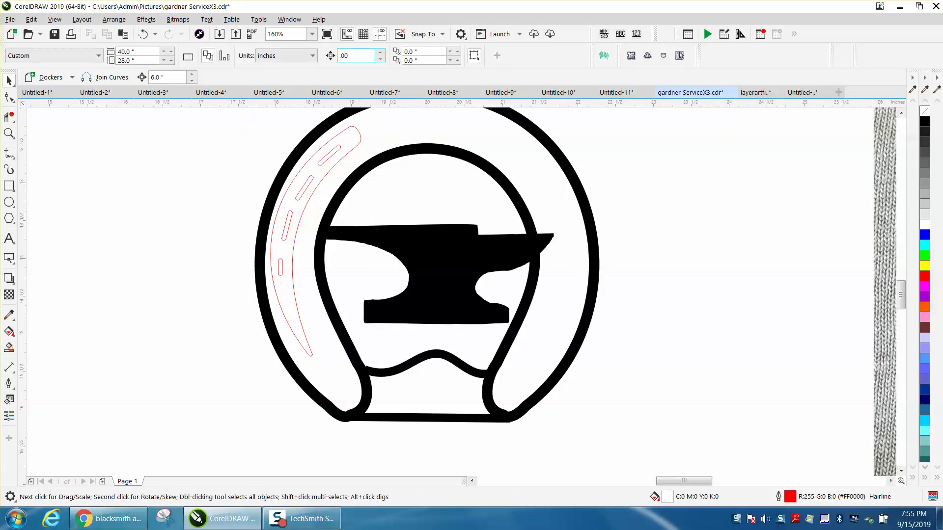
Nudge the left groove with its four nail slots about 0.02 inches to the right
left_click_drag(236, 104, 370, 323)
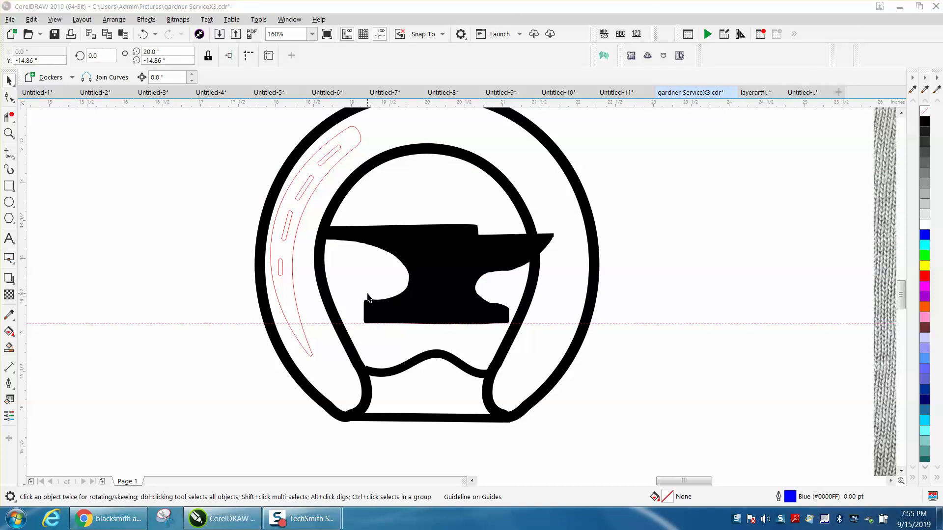
key("XF86Calculator")
left_click(639, 20)
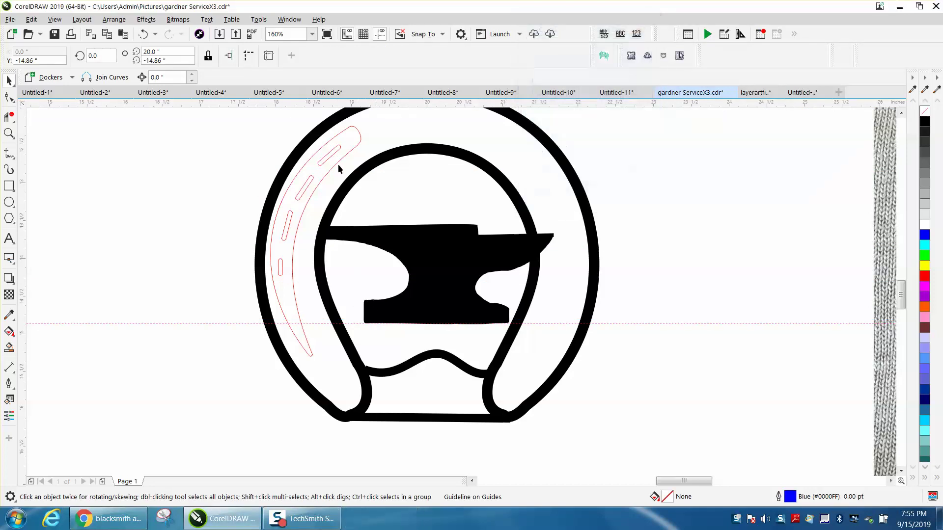
left_click_drag(316, 255, 412, 369)
key("Right")
key("Right")
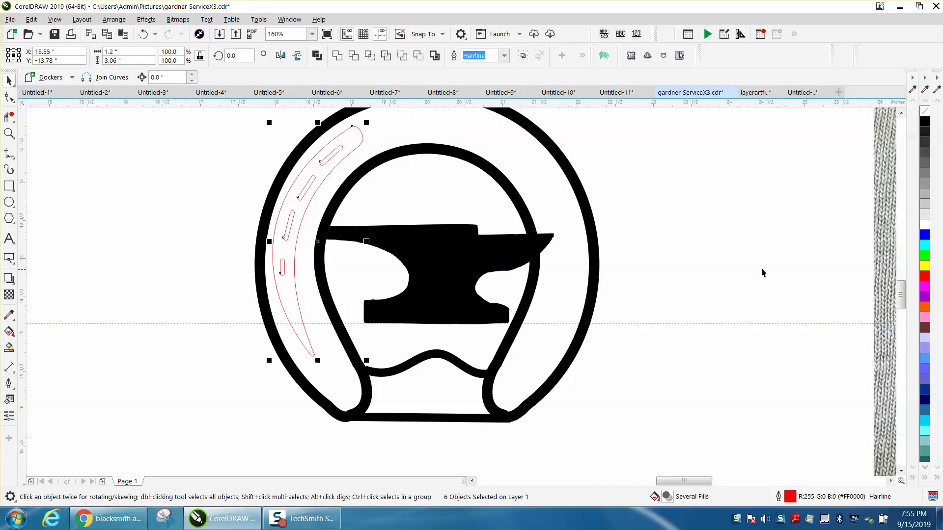
Fill the left groove solid black around its four nail slots with Smart Fill, leaving the slots unfilled
left_click(925, 123)
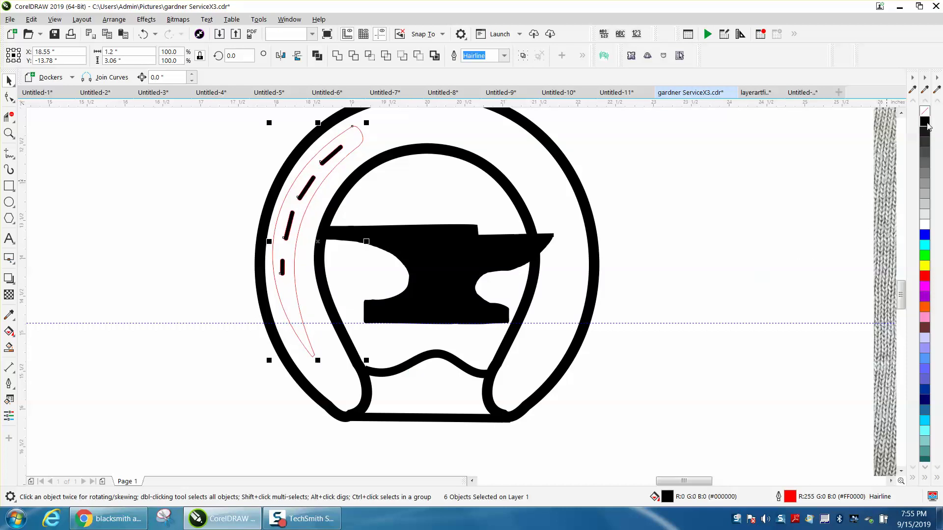
left_click(143, 34)
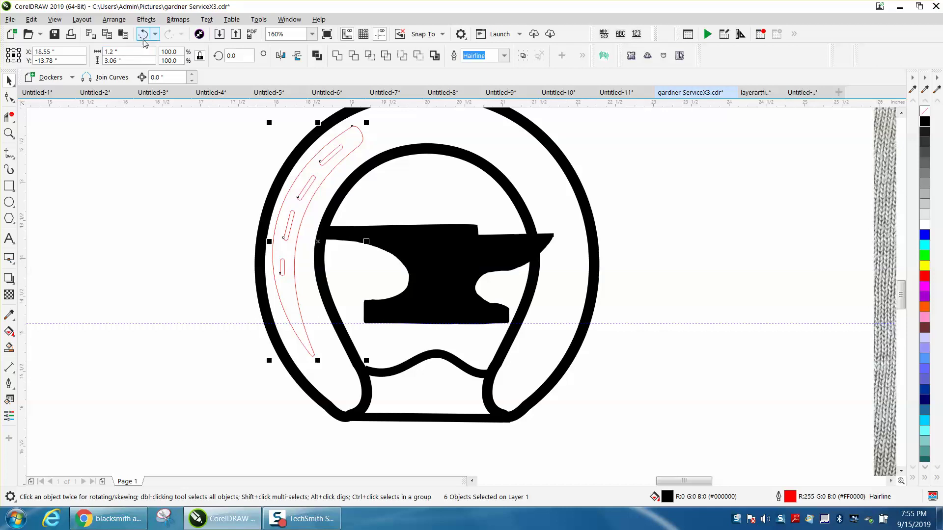
left_click(311, 170)
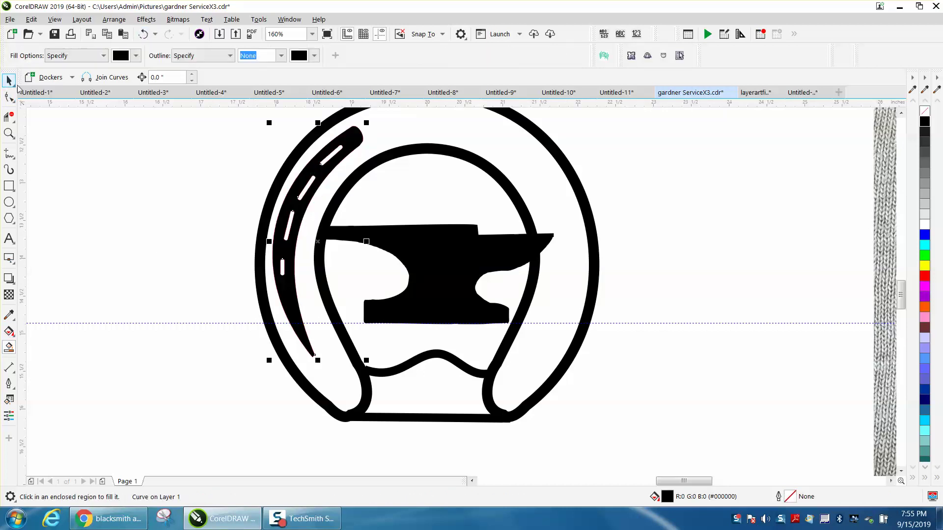
Remove the outlines from the filled left groove and its slots and group them together
left_click(9, 80)
left_click_drag(222, 120, 378, 372)
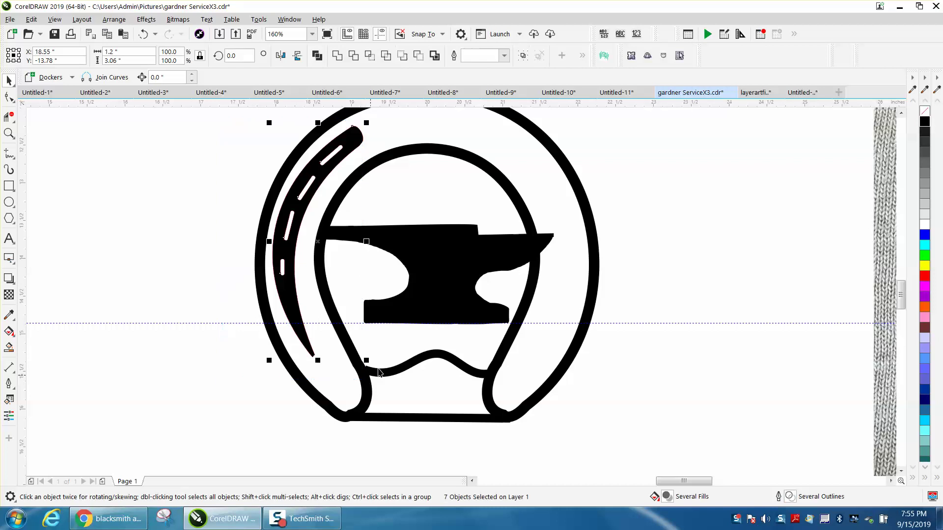
right_click(925, 117)
key("ctrl+g")
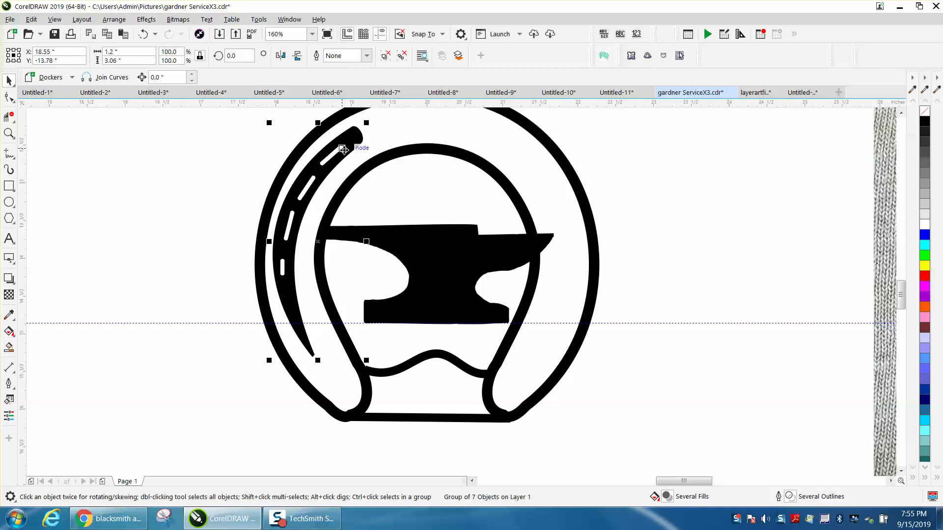
Place a horizontally mirrored copy of the groove group inside the right branch of the horseshoe
left_click(280, 55)
left_click_drag(335, 244, 536, 242)
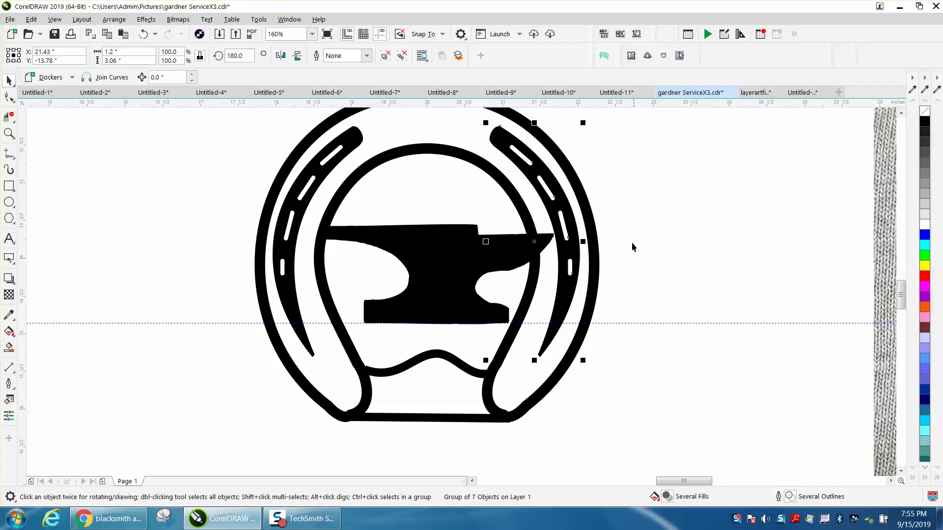
Move the shirt photo closer to the traced horseshoe, to about X 30.28 and Y -14.33 inches
scroll(634, 238, "down", 4)
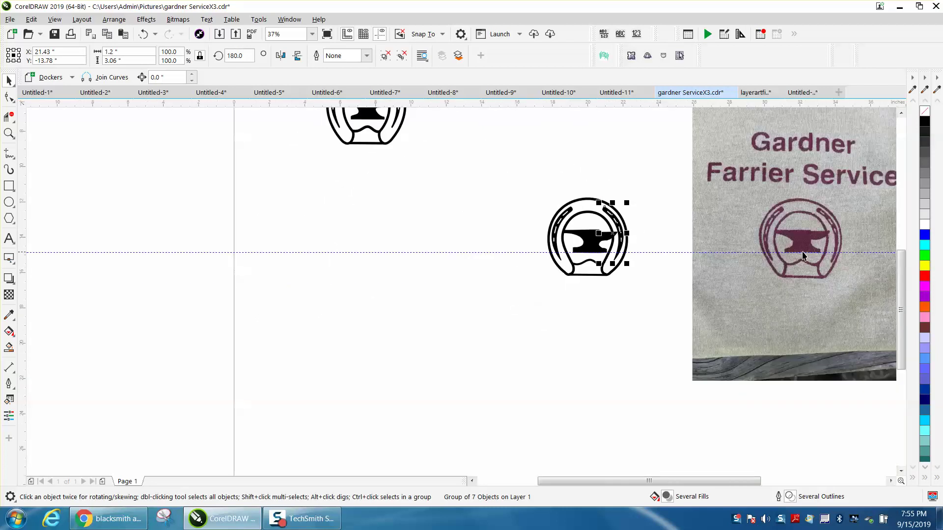
left_click_drag(808, 249, 776, 255)
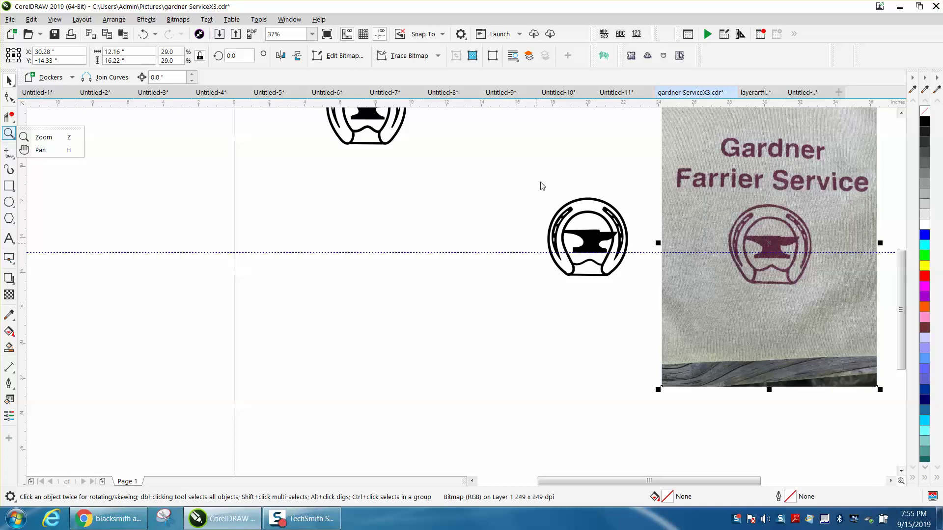
left_click(9, 133)
left_click_drag(526, 195, 694, 310)
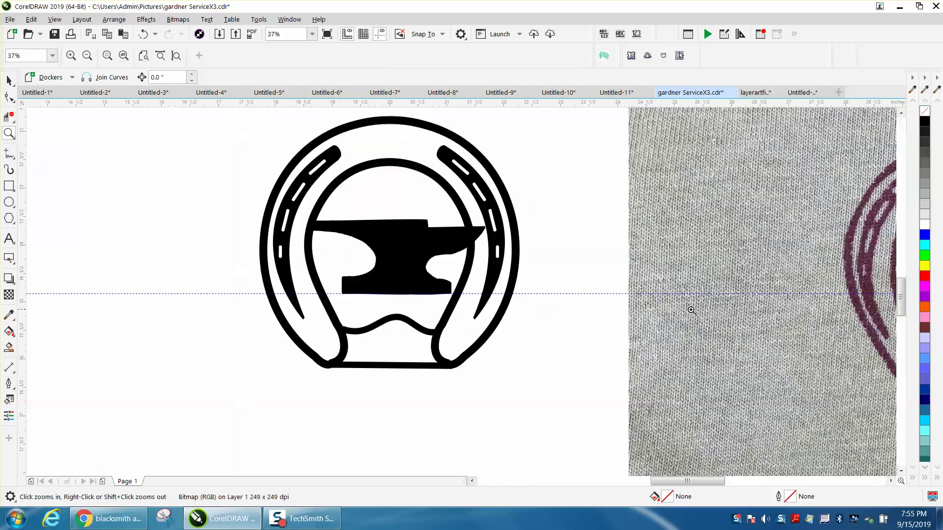
scroll(173, 190, "down", 1)
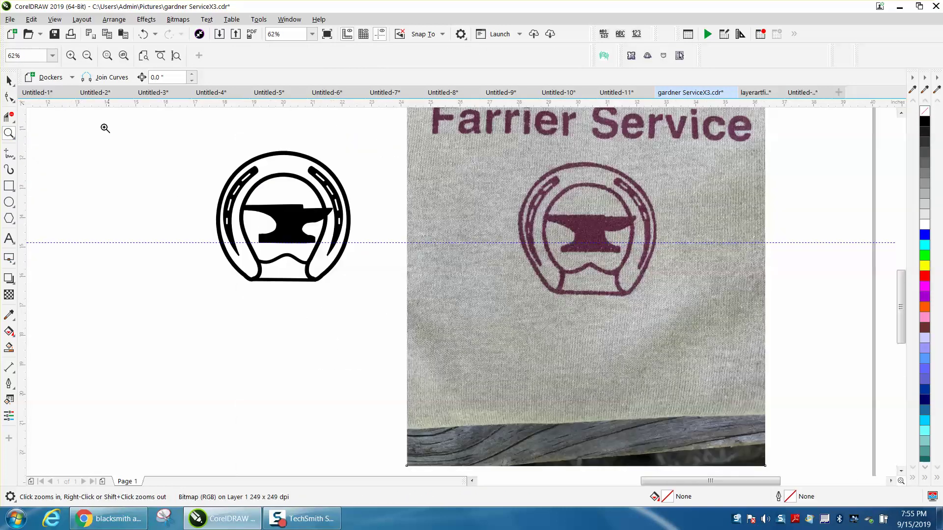
Group all parts of the traced horseshoe and anvil into one object
left_click(9, 80)
left_click_drag(200, 140, 391, 312)
key("ctrl+g")
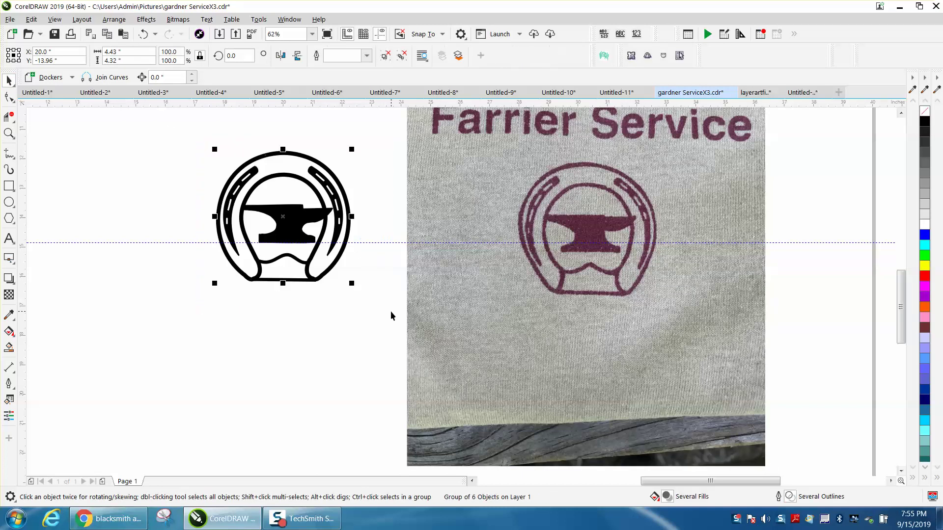
Try scaling the horseshoe group up to about 62 inches wide, and shrink it back to about 8.2 inches
scroll(388, 310, "down", 1)
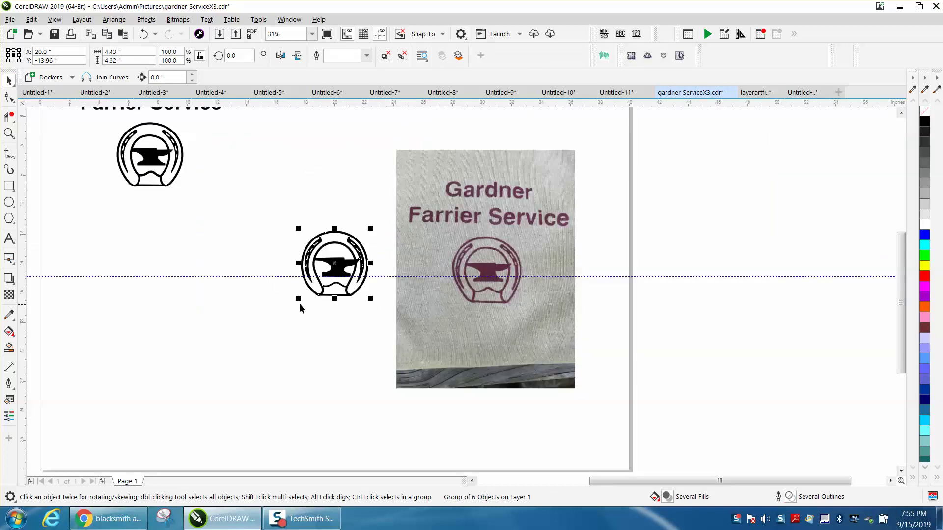
left_click_drag(298, 298, 138, 452)
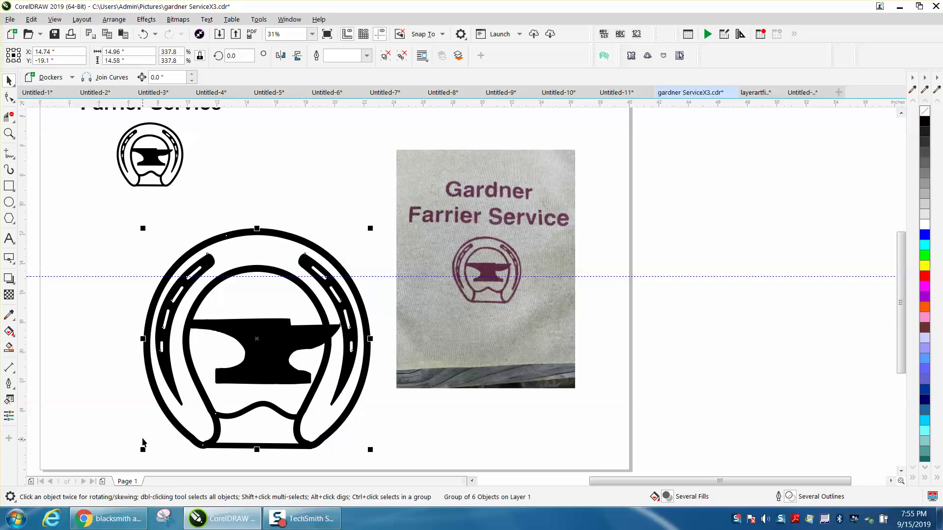
scroll(181, 404, "down", 2)
left_click_drag(231, 357, 405, 188)
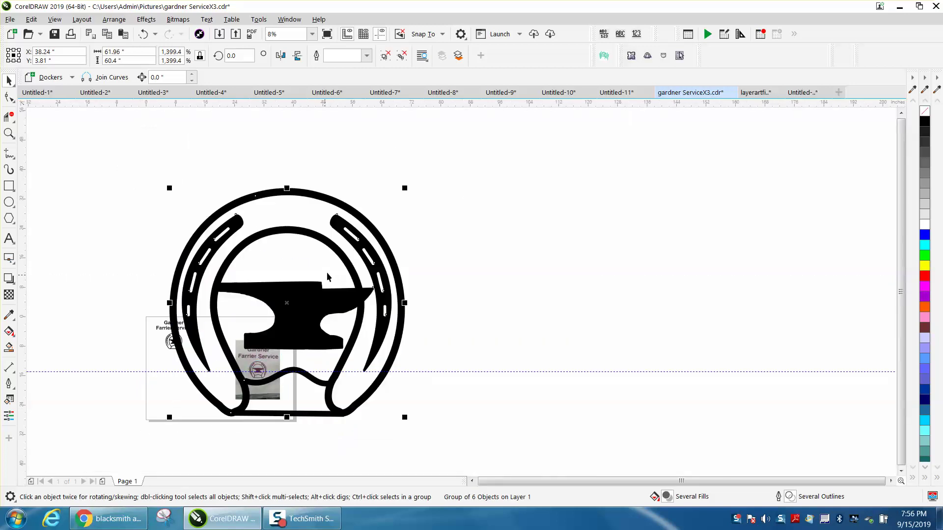
left_click_drag(406, 188, 324, 361)
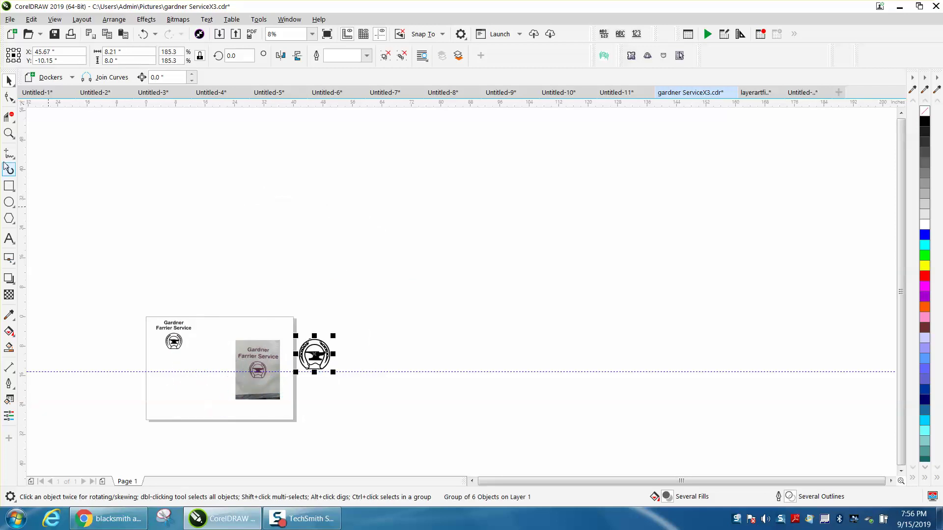
Scale the horseshoe group to about 4.88 inches wide and move it onto the printed emblem in the shirt photo
left_click(9, 133)
left_click_drag(198, 312, 435, 455)
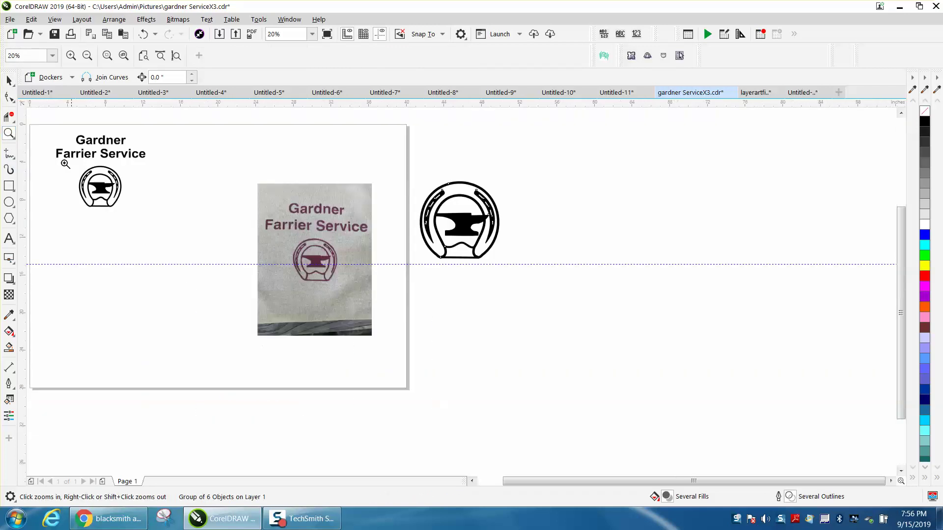
left_click(9, 80)
left_click_drag(503, 179, 468, 211)
left_click_drag(435, 243, 313, 263)
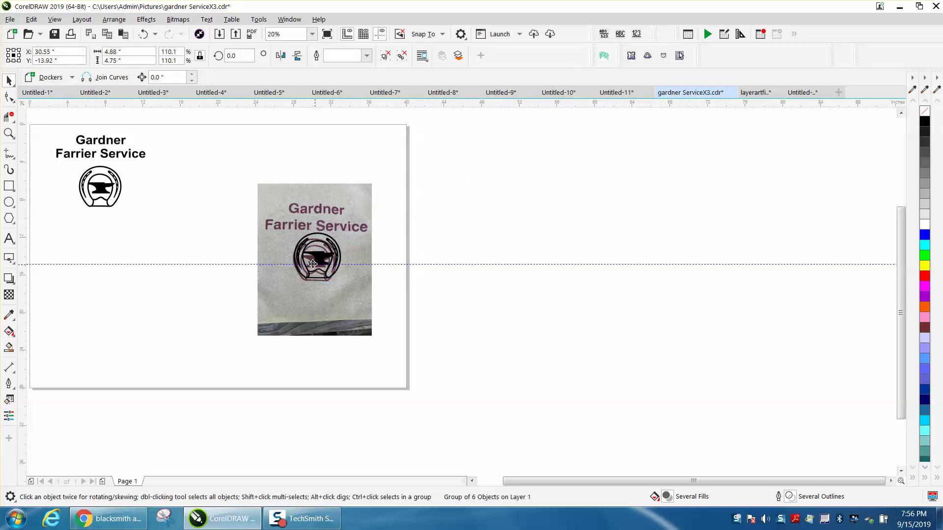
Align the horseshoe group with the photo's printed emblem, centred at about X 30.28 and Y -14.35 inches
left_click(9, 134)
left_click_drag(217, 213, 479, 344)
left_click(9, 80)
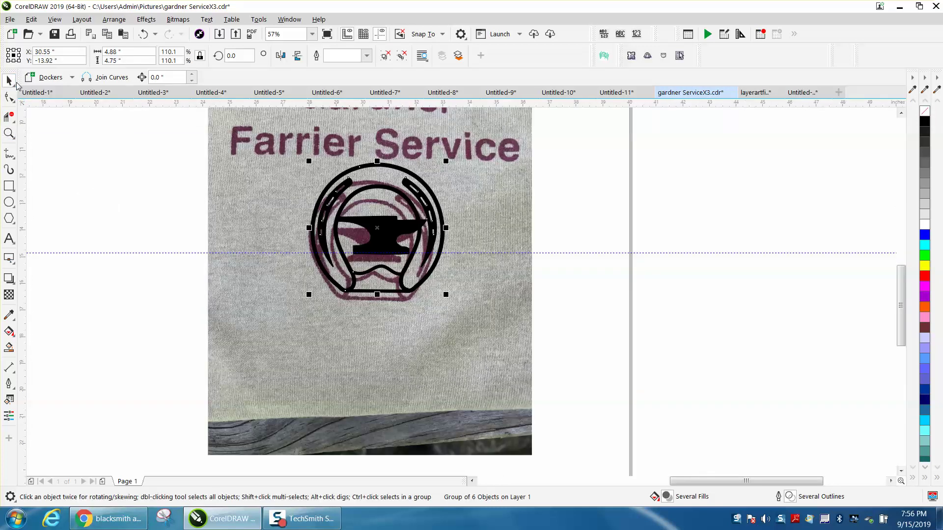
key("Down")
key("Down")
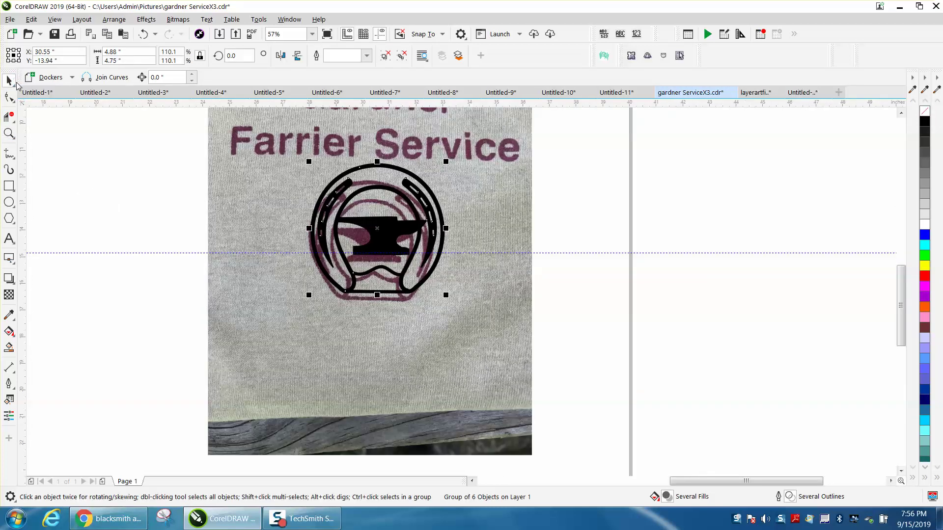
key("Down")
key("Down")
key("Down")
key("Down")
key("Down")
key("Down")
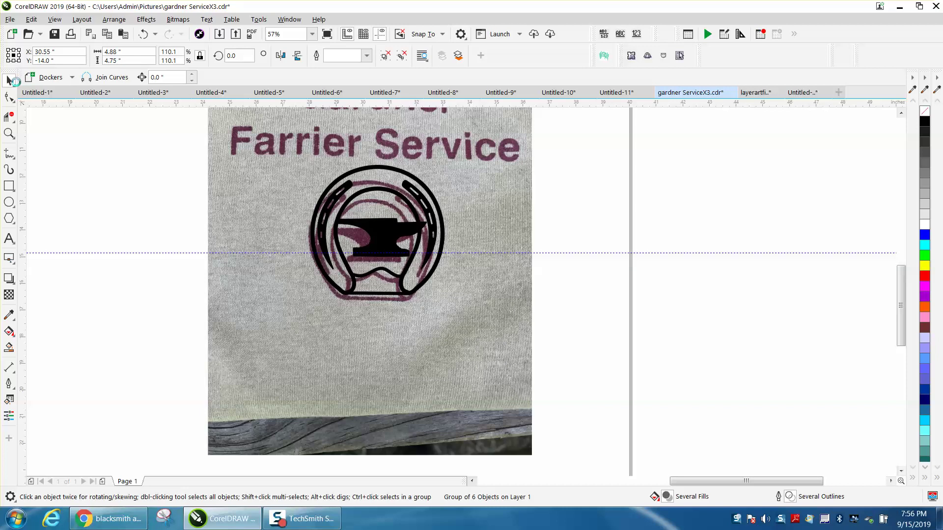
key("Down")
key("Down")
key("Down")
key("Down")
key("Down")
key("Down")
key("Down")
key("Down")
key("Down")
key("Down")
key("Down")
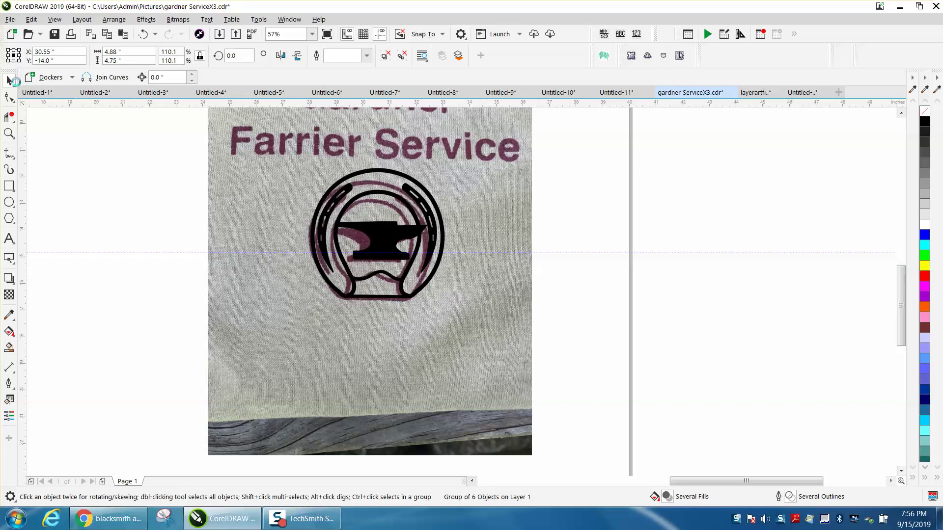
key("Down")
key("Down")
key("Down")
key("Down")
key("Down")
key("Down")
key("Down")
key("Down")
key("Down")
key("Down")
key("Down")
key("Down")
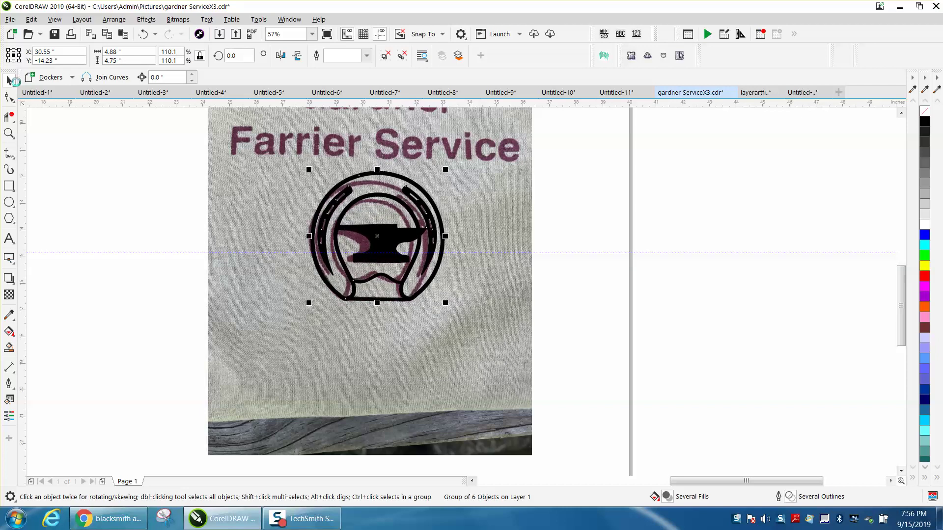
key("Left")
key("Left")
key("Left")
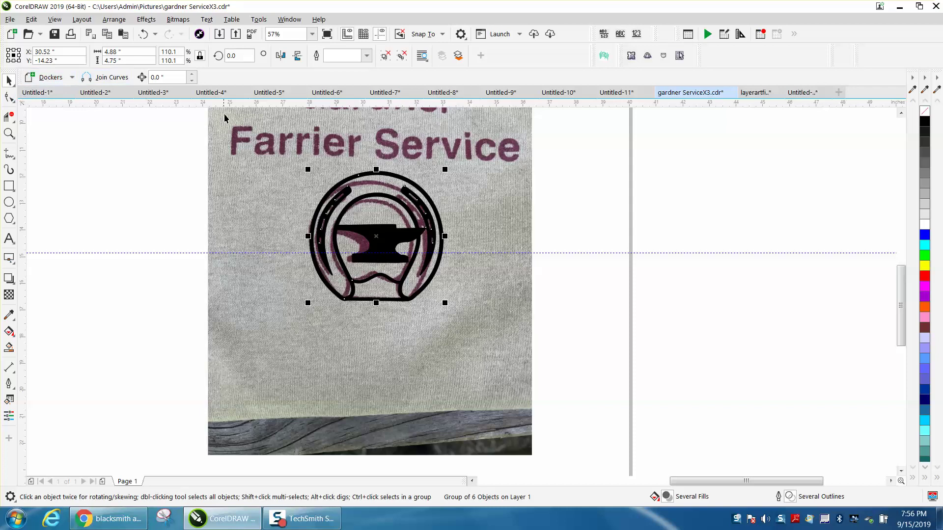
left_click_drag(386, 231, 379, 233)
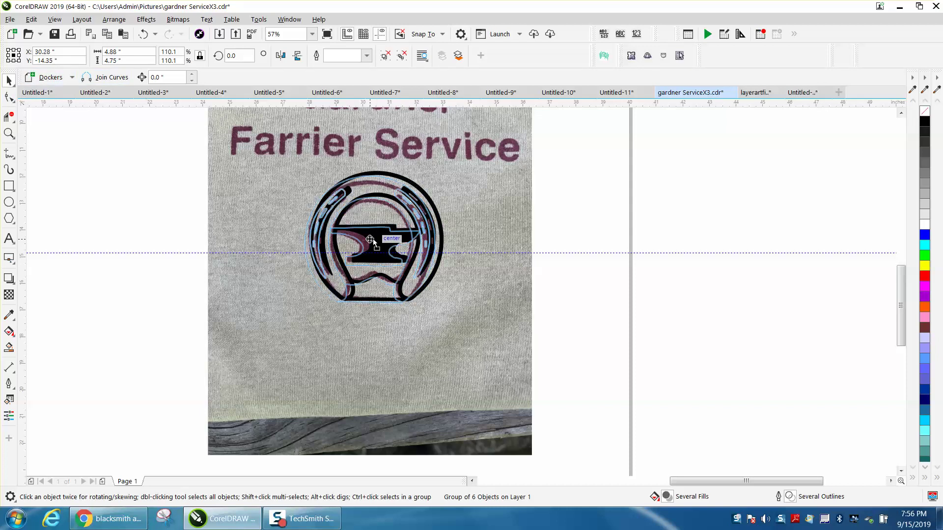
Add the two-line artistic text "Gardner" / "Farrier Service" in 24 pt Arial beside the shirt photo
scroll(521, 248, "down", 2)
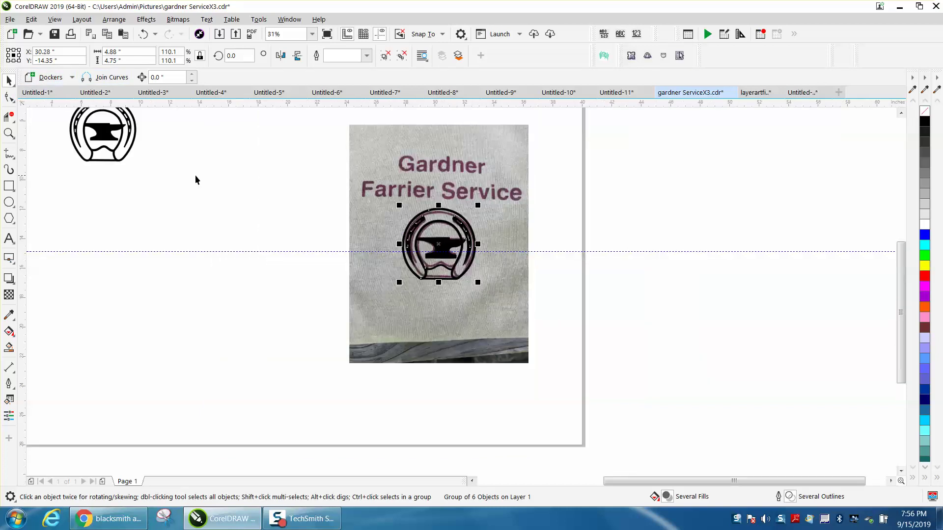
left_click(9, 238)
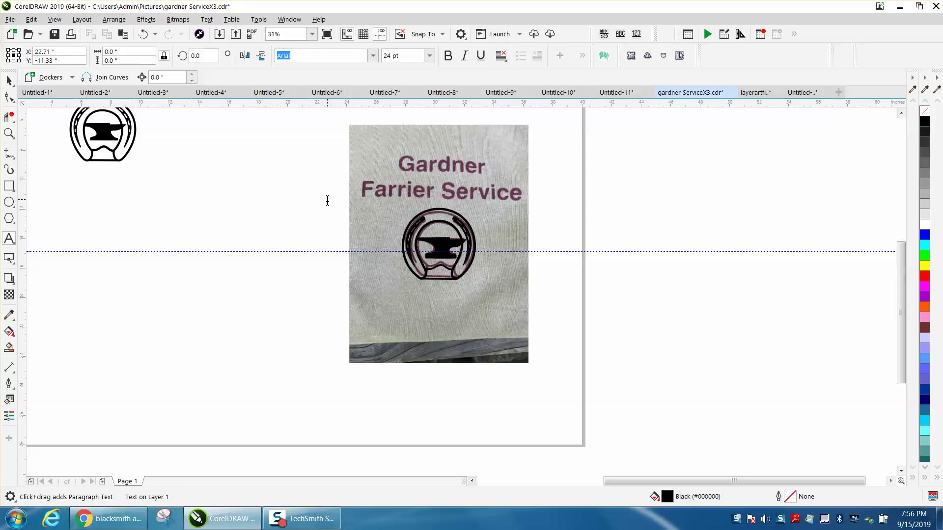
left_click(328, 201)
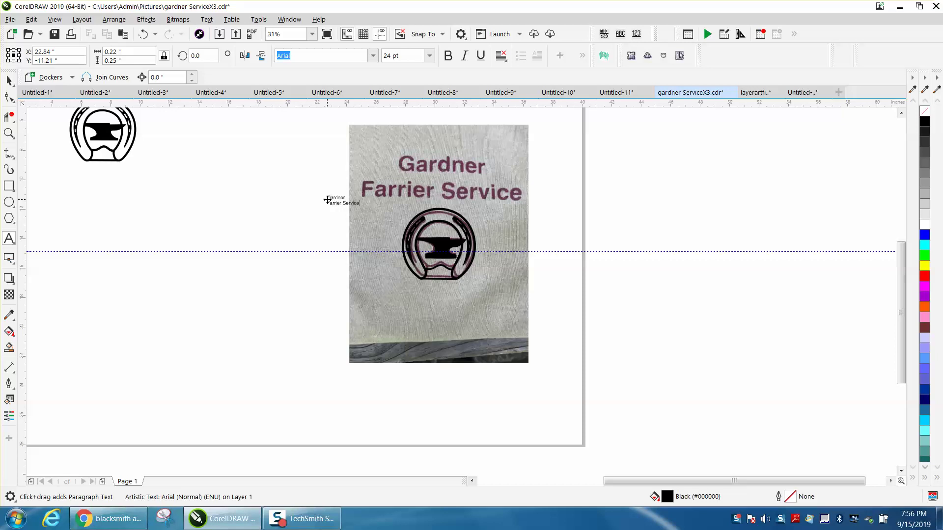
Enlarge the two-line lettering to about 6.6 inches wide, centre-align it and make it bold
left_click_drag(361, 210, 429, 227)
left_click(501, 55)
left_click(519, 99)
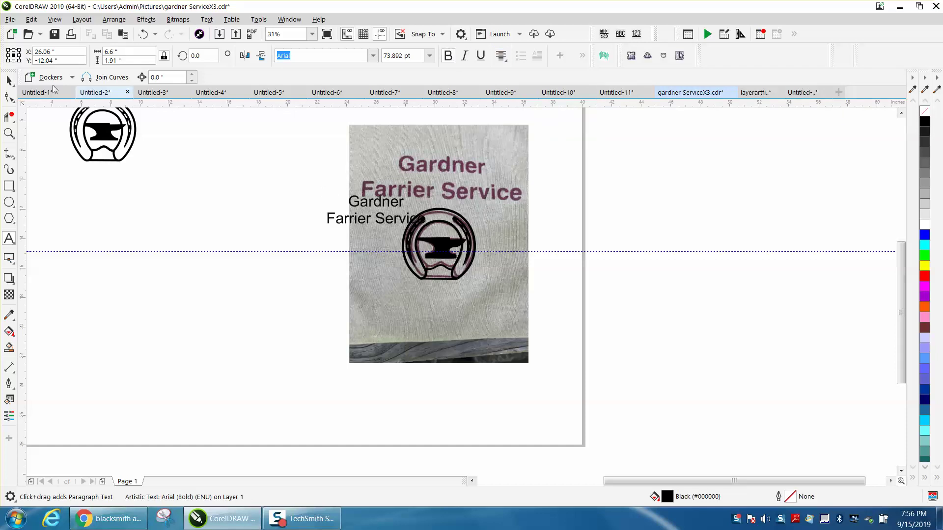
left_click(9, 80)
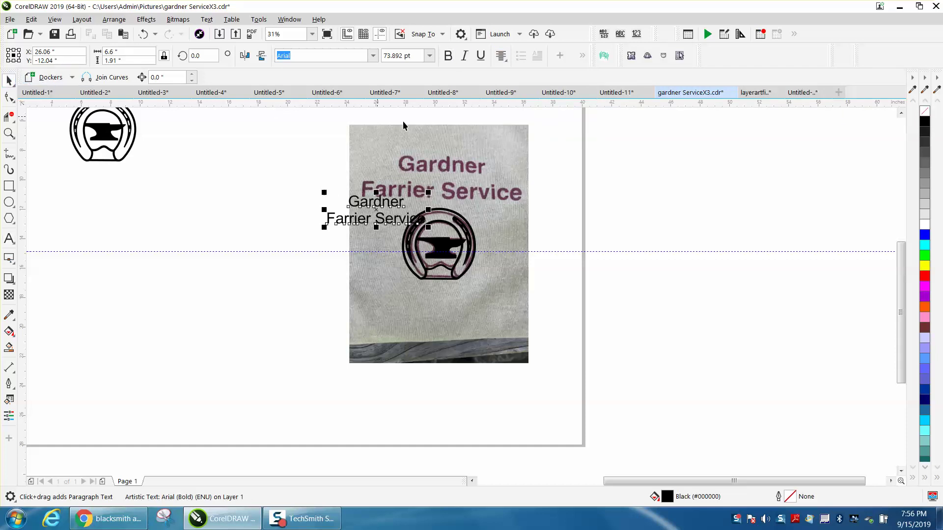
Enlarge the bold two-line lettering to about 12.05 inches wide and move it over the printed lettering in the shirt photo
left_click(447, 56)
left_click_drag(433, 229, 505, 246)
left_click_drag(428, 232, 446, 187)
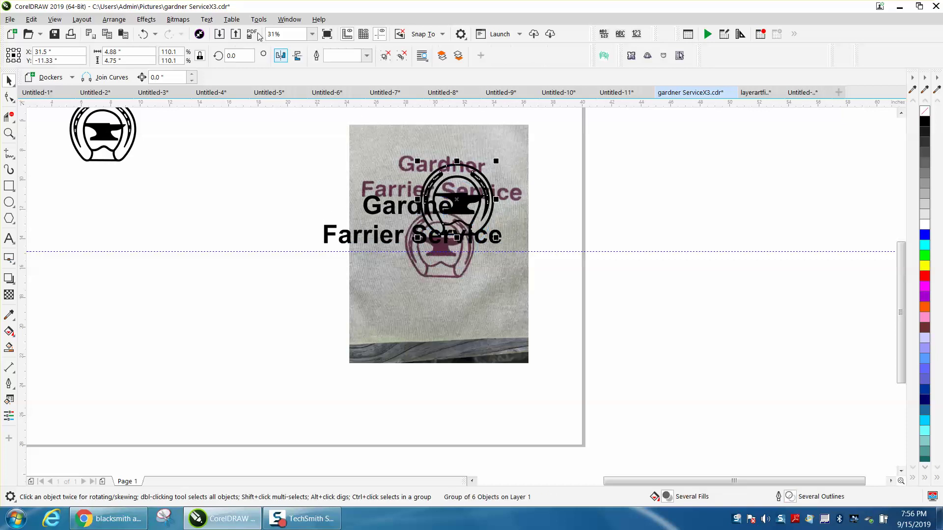
left_click(142, 33)
left_click(401, 210)
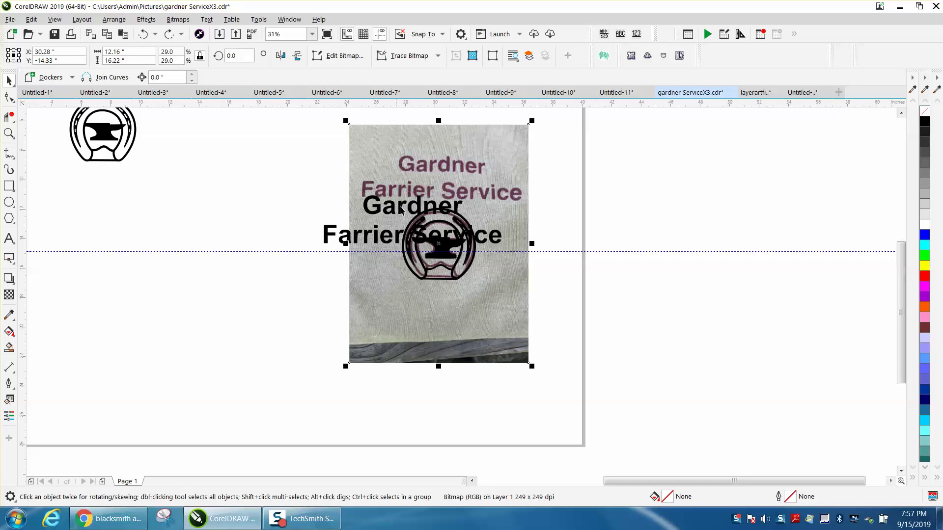
left_click(337, 227)
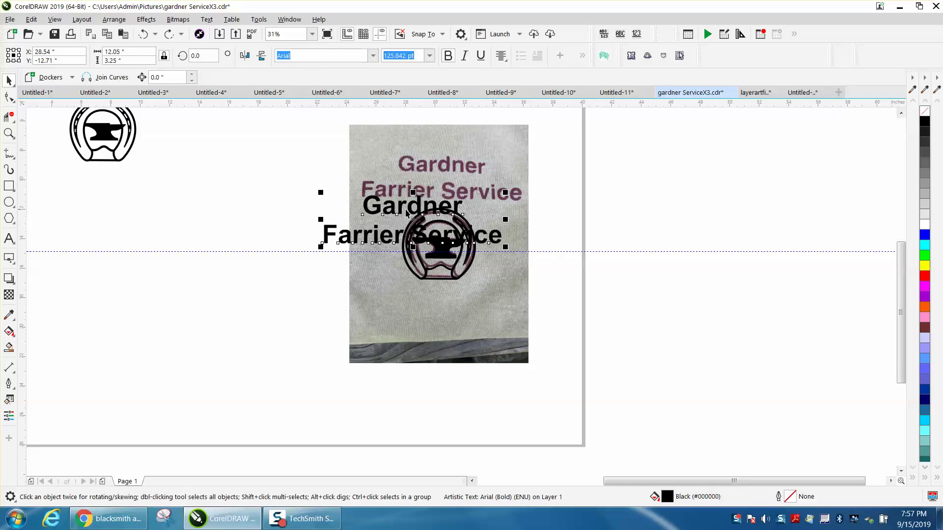
left_click_drag(414, 205, 445, 166)
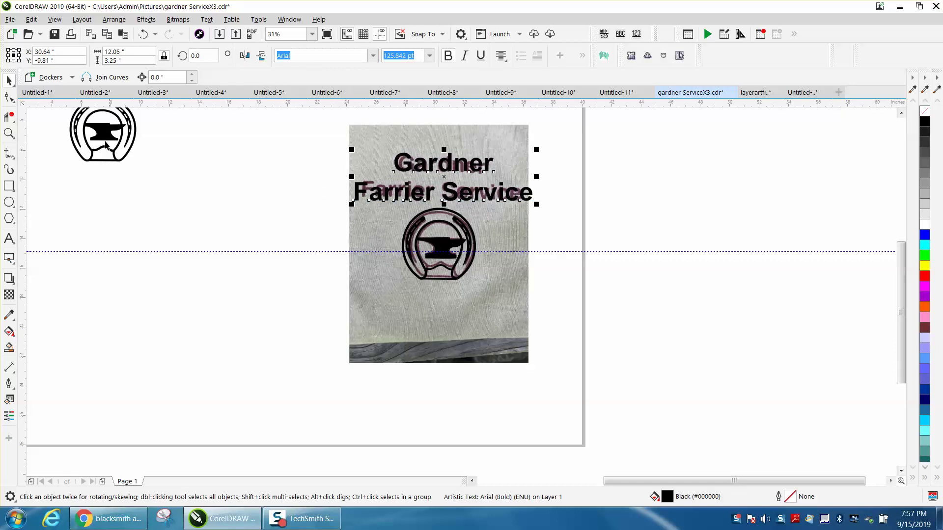
Narrow the lettering horizontally to about 10.89 inches, keeping its height, and realign it over the photo's printed lettering
left_click(8, 133)
left_click_drag(324, 140, 584, 260)
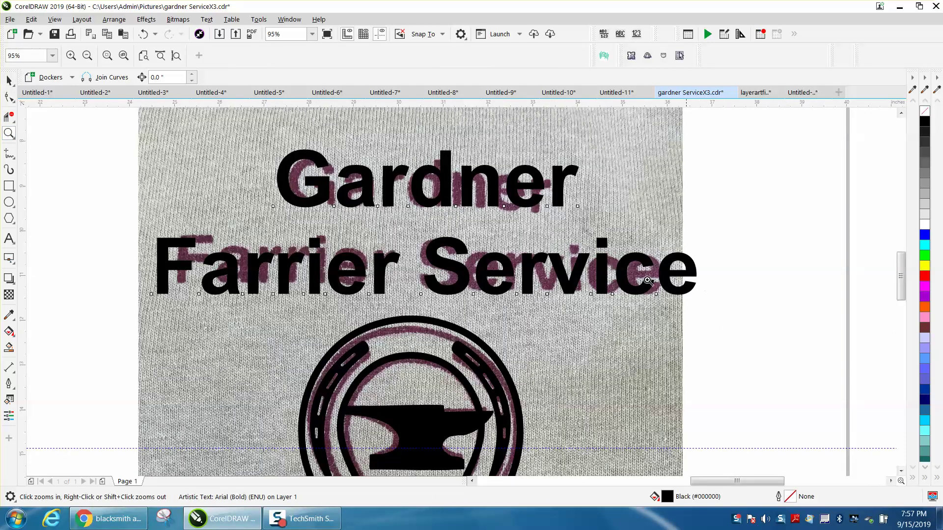
left_click(9, 80)
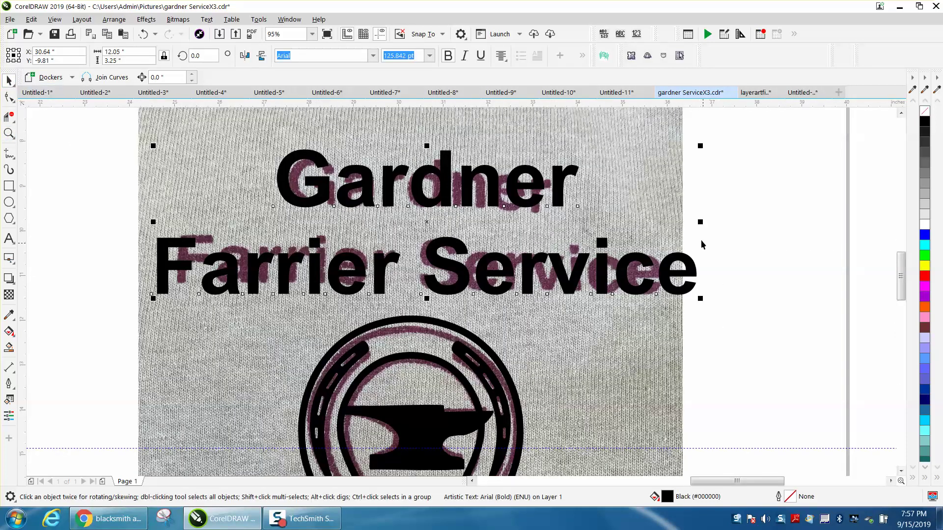
left_click_drag(699, 222, 668, 222)
left_click_drag(477, 212, 602, 239)
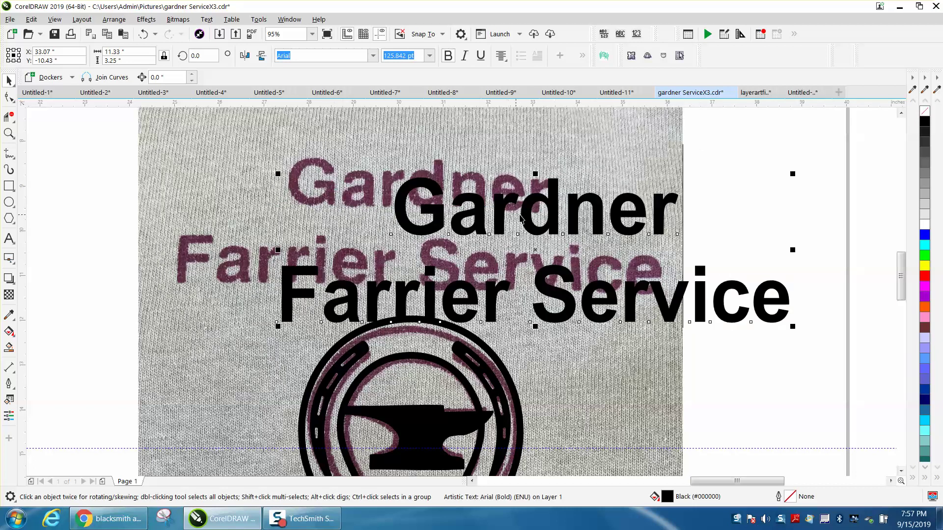
left_click_drag(534, 227, 428, 192)
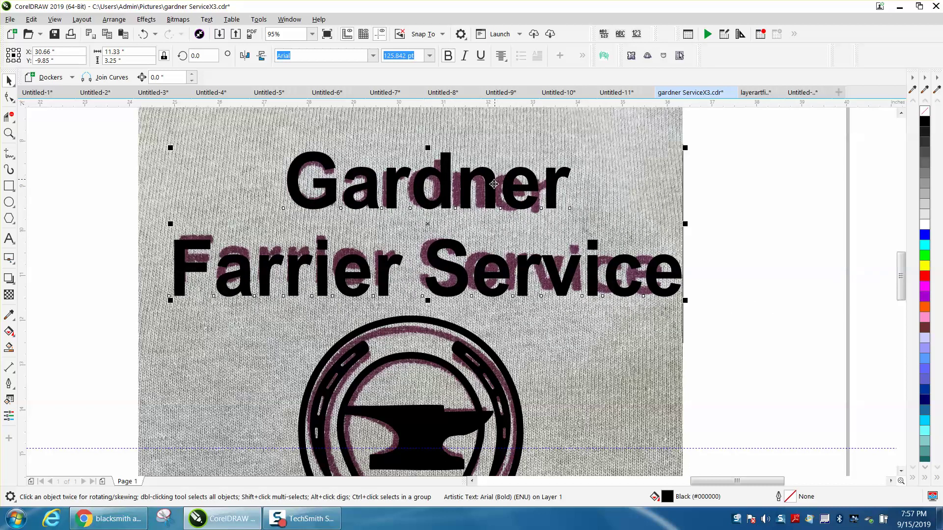
left_click_drag(685, 225, 666, 225)
Delete the shirt photo from behind the lettering and horseshoe
scroll(666, 225, "down", 3)
left_click(646, 175)
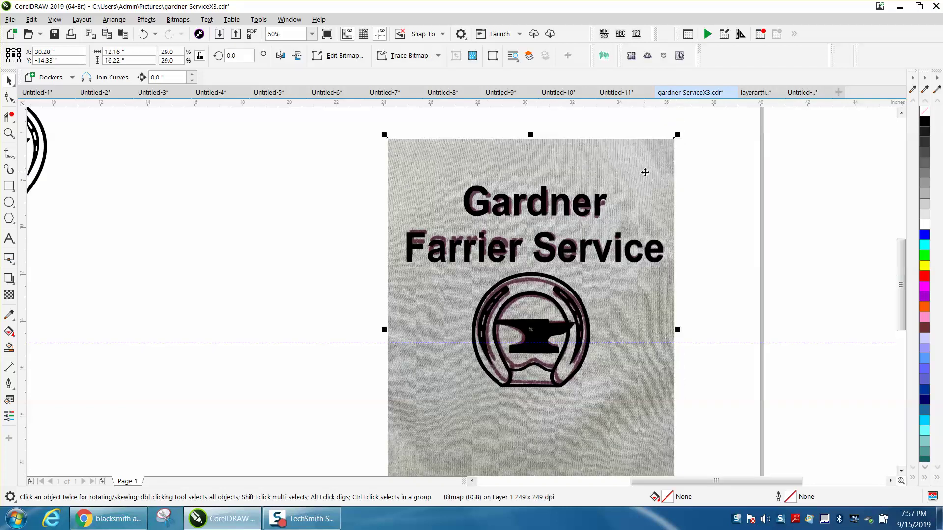
key("Delete")
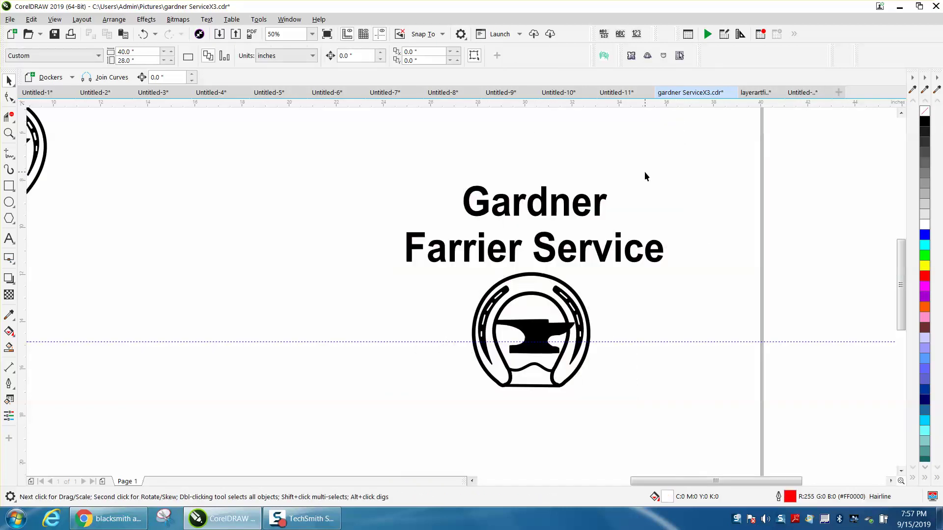
Group the two-line lettering and the horseshoe emblem below it into a single logo
left_click_drag(383, 166, 736, 406)
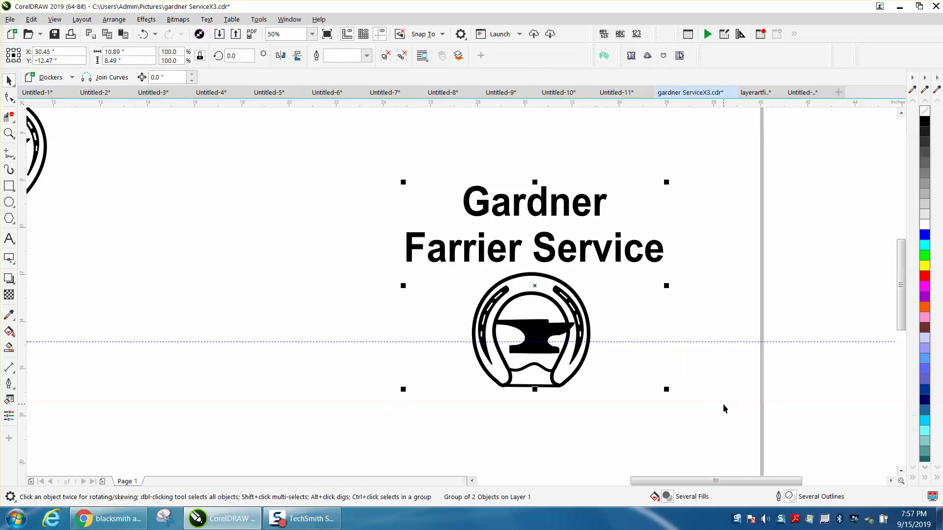
scroll(302, 293, "down", 1)
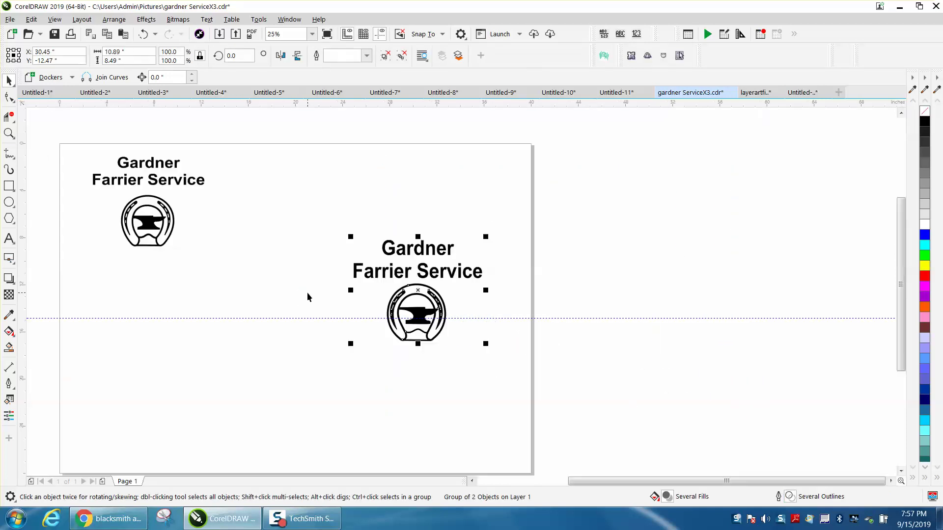